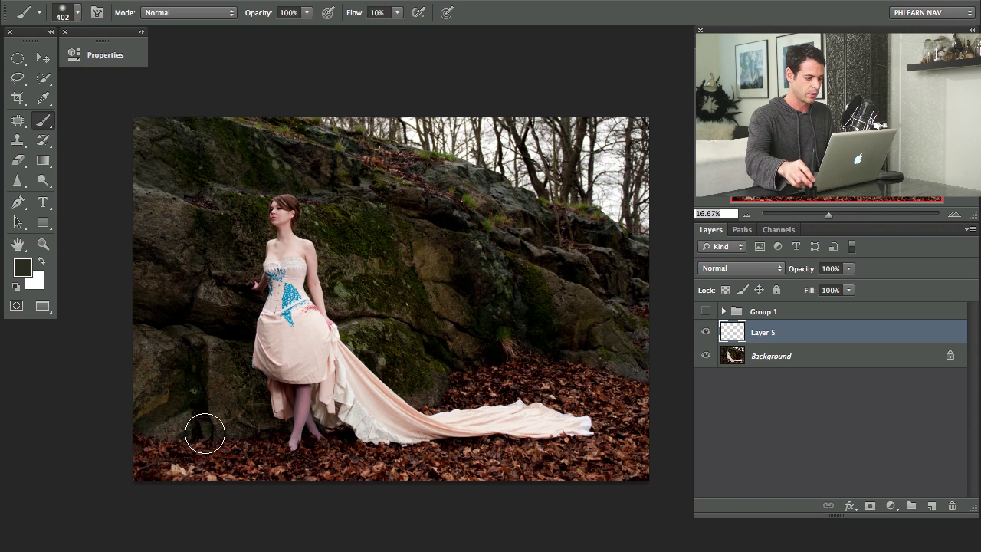
Set the foreground colour to a bright magenta for marking up the photo
{"action": "scroll", "coordinate": [406, 294], "scroll_direction": "right", "scroll_amount": 2}
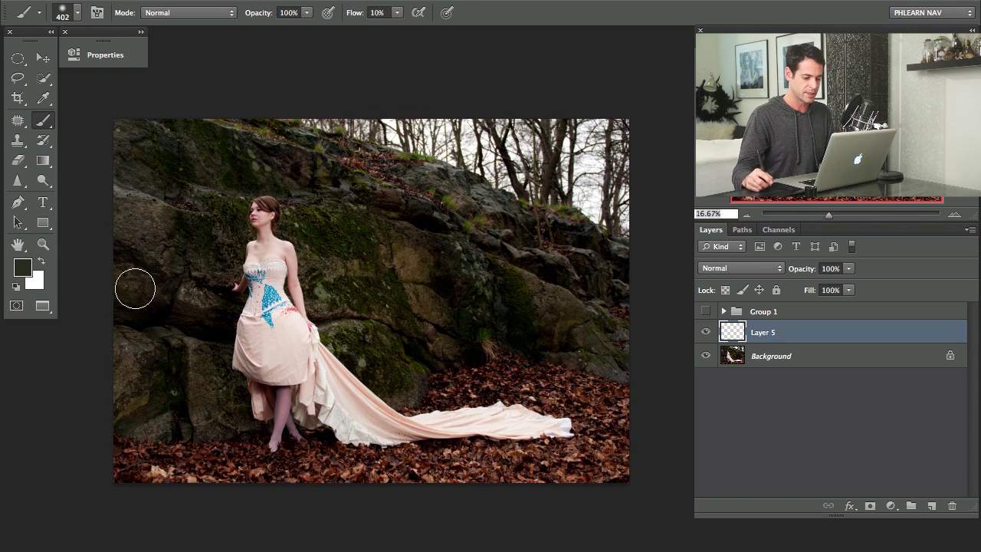
{"action": "left_click", "coordinate": [21, 266]}
{"action": "left_click", "coordinate": [747, 152]}
{"action": "left_click", "coordinate": [777, 146]}
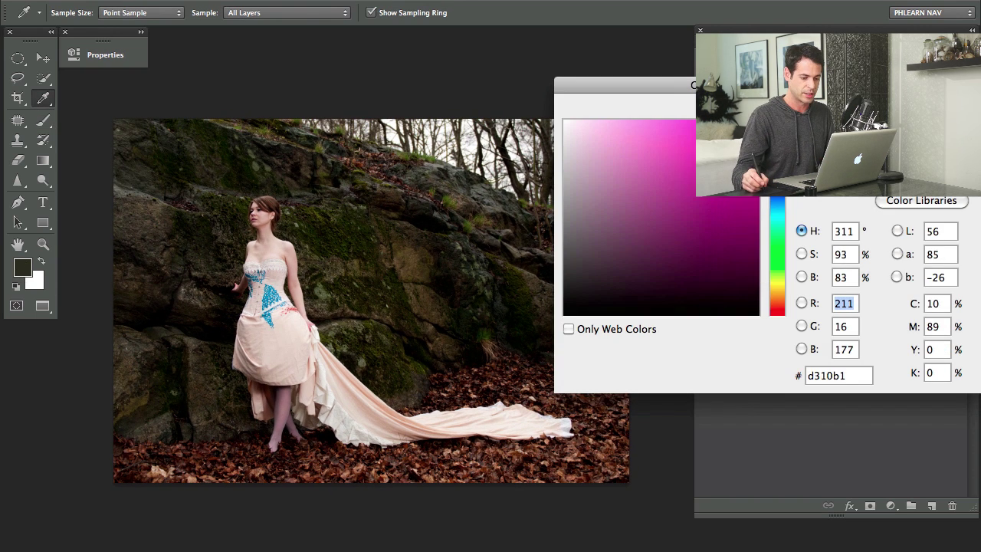
{"action": "key", "text": "Return"}
With a brush of size 60, scribble magenta marks on Layer 5 over the woman, her dress train and the bright sky
{"action": "left_click_drag", "start_coordinate": [385, 254], "coordinate": [402, 244]}
{"action": "key", "text": "super+minus"}
{"action": "key", "text": "super+minus"}
{"action": "key", "text": "super+minus"}
{"action": "key", "text": "super+minus"}
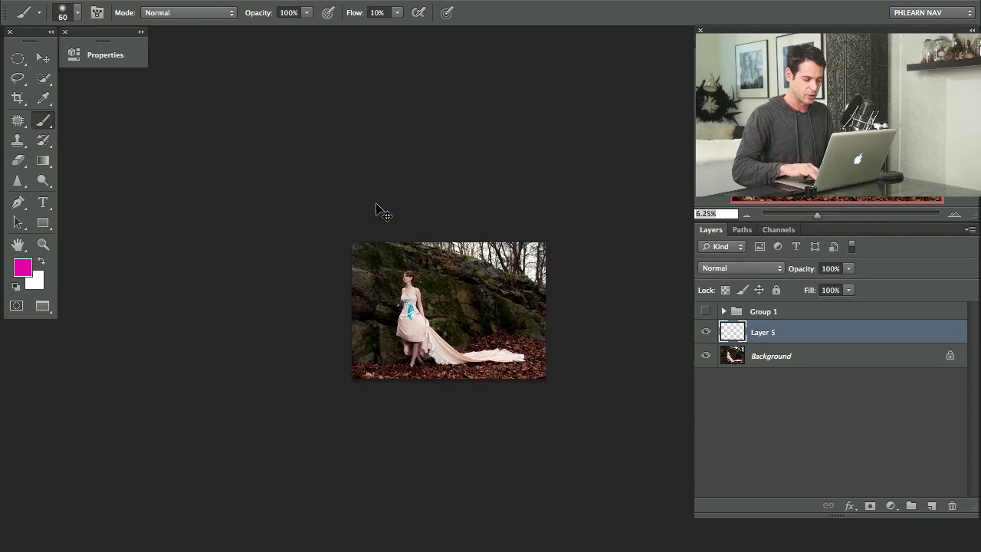
{"action": "left_click_drag", "start_coordinate": [435, 303], "coordinate": [438, 281]}
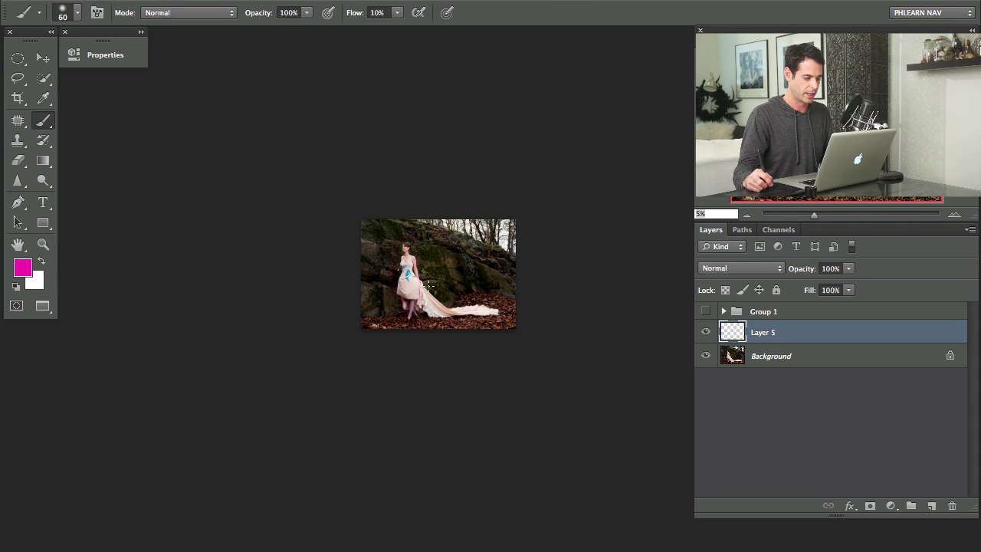
{"action": "left_click_drag", "start_coordinate": [421, 295], "coordinate": [426, 269]}
{"action": "left_click_drag", "start_coordinate": [417, 303], "coordinate": [469, 316]}
{"action": "left_click_drag", "start_coordinate": [512, 221], "coordinate": [522, 215]}
{"action": "key", "text": "ctrl+plus"}
{"action": "key", "text": "ctrl+plus"}
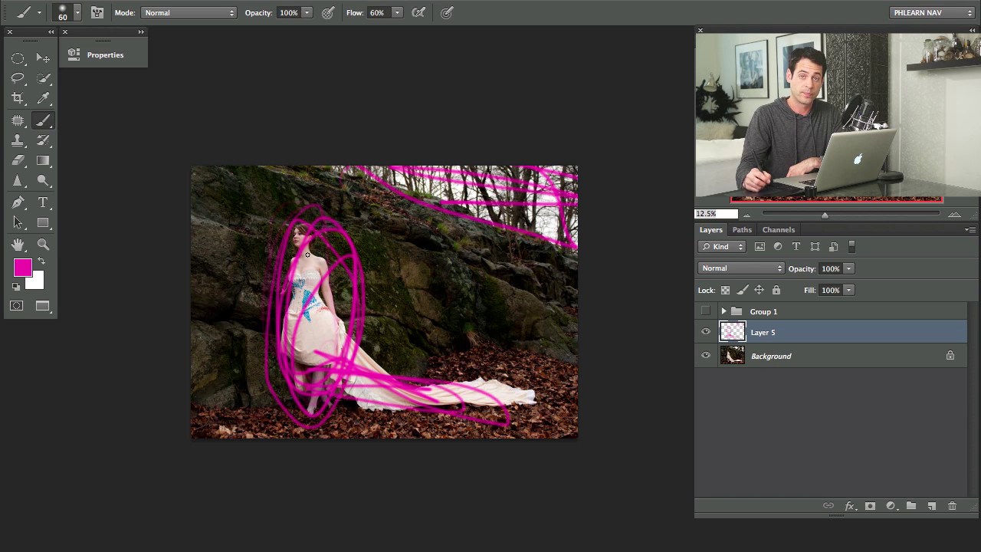
{"action": "mouse_move", "coordinate": [314, 385]}
{"action": "left_mouse_down"}
{"action": "mouse_move", "coordinate": [270, 335]}
{"action": "mouse_move", "coordinate": [282, 309]}
{"action": "mouse_move", "coordinate": [355, 341]}
{"action": "left_mouse_up"}
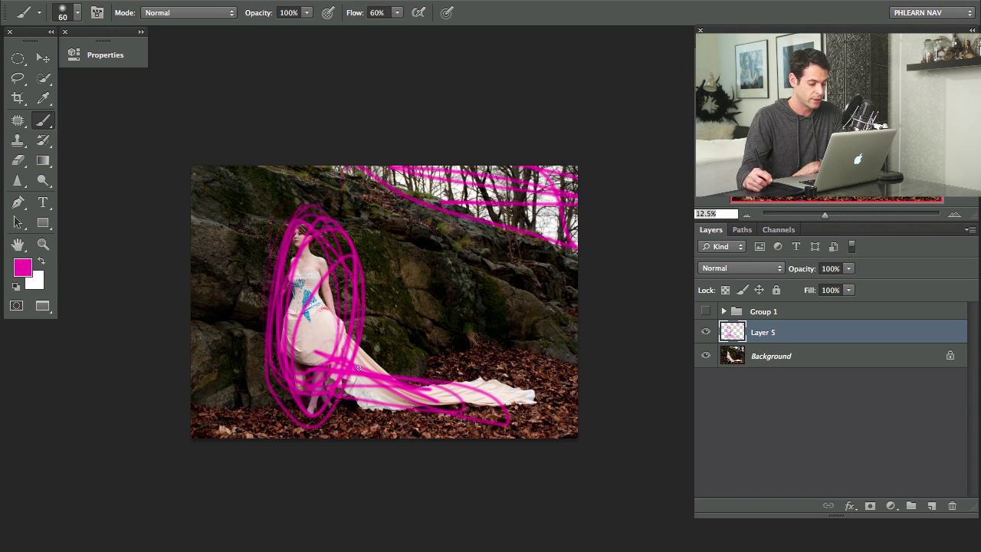
Compare the photo with the magenta marks shown and hidden, and delete the marked-up Layer 5
{"action": "left_click", "coordinate": [706, 332]}
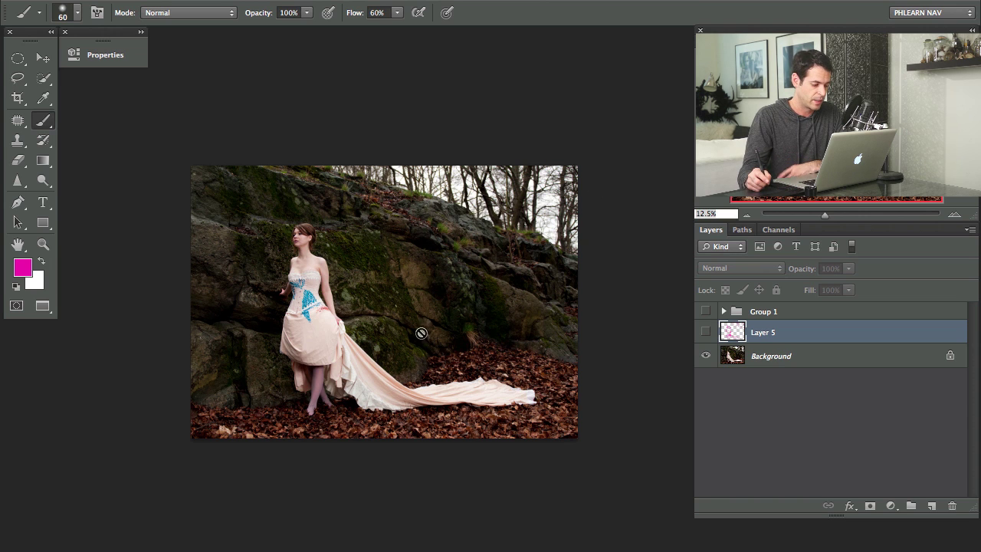
{"action": "left_click", "coordinate": [706, 331]}
{"action": "left_click", "coordinate": [705, 331]}
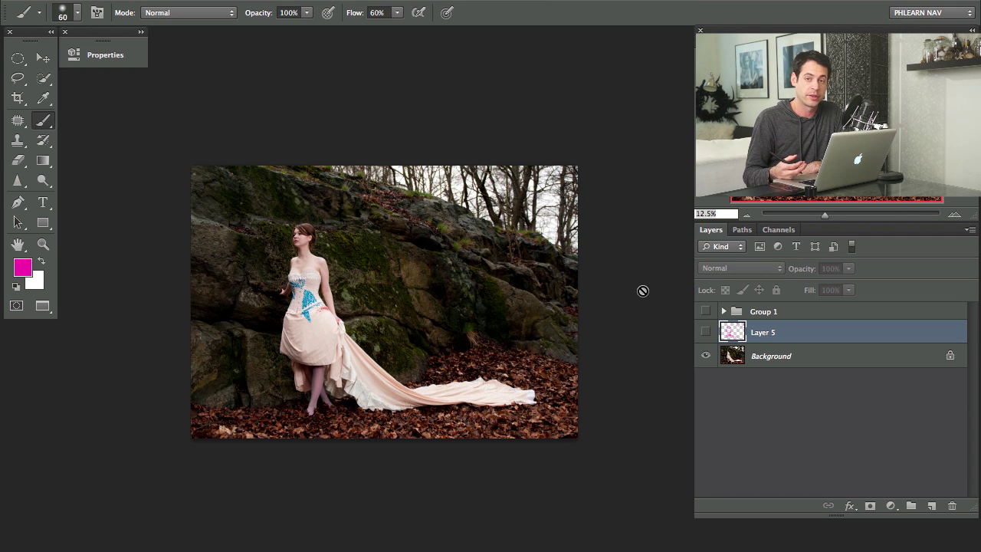
{"action": "left_click", "coordinate": [705, 331]}
{"action": "left_click", "coordinate": [705, 331]}
{"action": "key", "text": "Delete"}
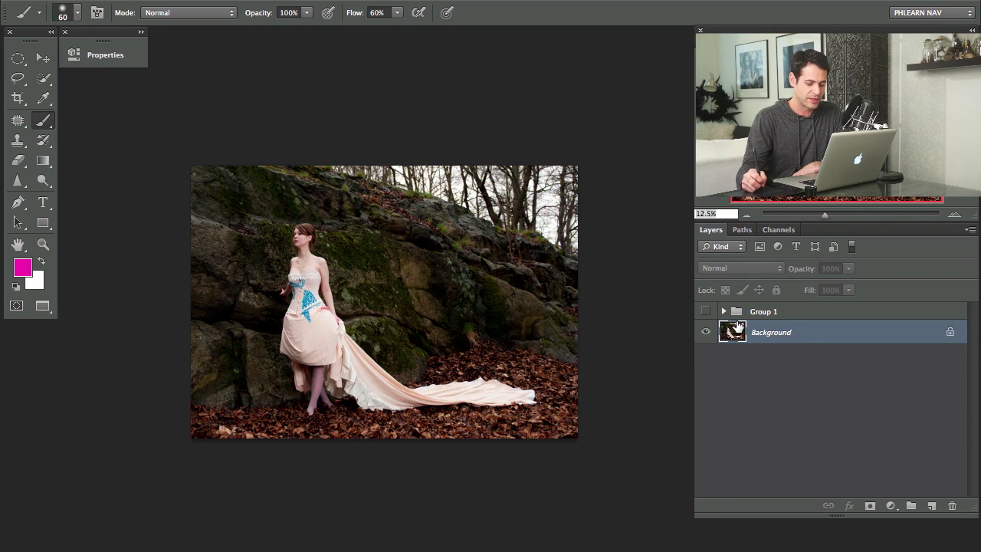
Lasso the rock face between the woman and the photo's right edge, from the ridge down to the leaves, and copy it to a new layer
{"action": "key", "text": "ctrl+plus"}
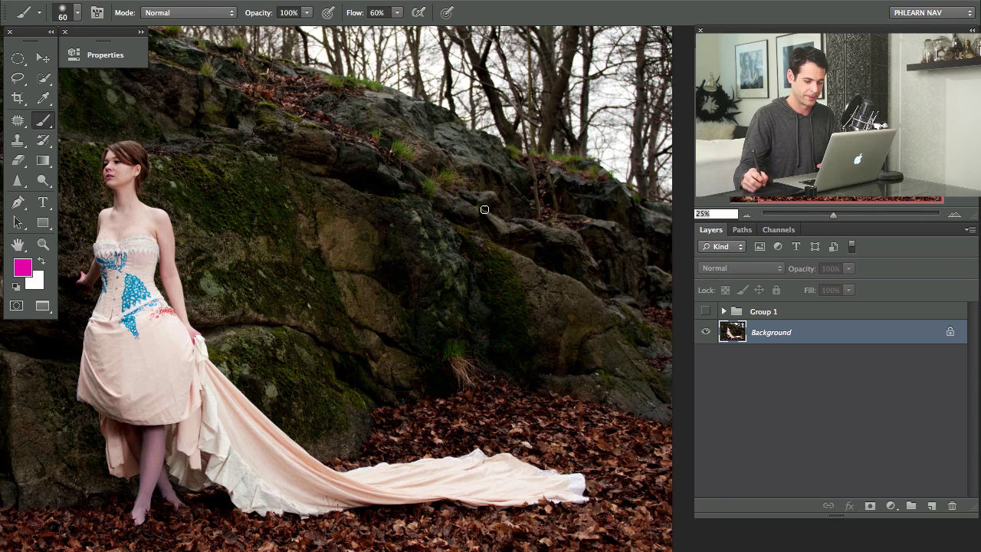
{"action": "key", "text": "l"}
{"action": "mouse_move", "coordinate": [302, 133]}
{"action": "left_mouse_down"}
{"action": "mouse_move", "coordinate": [361, 248]}
{"action": "mouse_move", "coordinate": [305, 213]}
{"action": "left_mouse_up"}
{"action": "mouse_move", "coordinate": [181, 116]}
{"action": "left_mouse_down"}
{"action": "mouse_move", "coordinate": [368, 158]}
{"action": "mouse_move", "coordinate": [545, 246]}
{"action": "mouse_move", "coordinate": [608, 249]}
{"action": "mouse_move", "coordinate": [688, 295]}
{"action": "mouse_move", "coordinate": [685, 449]}
{"action": "mouse_move", "coordinate": [696, 546]}
{"action": "mouse_move", "coordinate": [519, 456]}
{"action": "mouse_move", "coordinate": [421, 465]}
{"action": "mouse_move", "coordinate": [343, 489]}
{"action": "mouse_move", "coordinate": [252, 444]}
{"action": "mouse_move", "coordinate": [179, 232]}
{"action": "mouse_move", "coordinate": [142, 206]}
{"action": "mouse_move", "coordinate": [76, 193]}
{"action": "mouse_move", "coordinate": [21, 119]}
{"action": "left_mouse_up"}
{"action": "left_click_drag", "start_coordinate": [20, 69], "coordinate": [23, 77]}
{"action": "key", "text": "super+minus"}
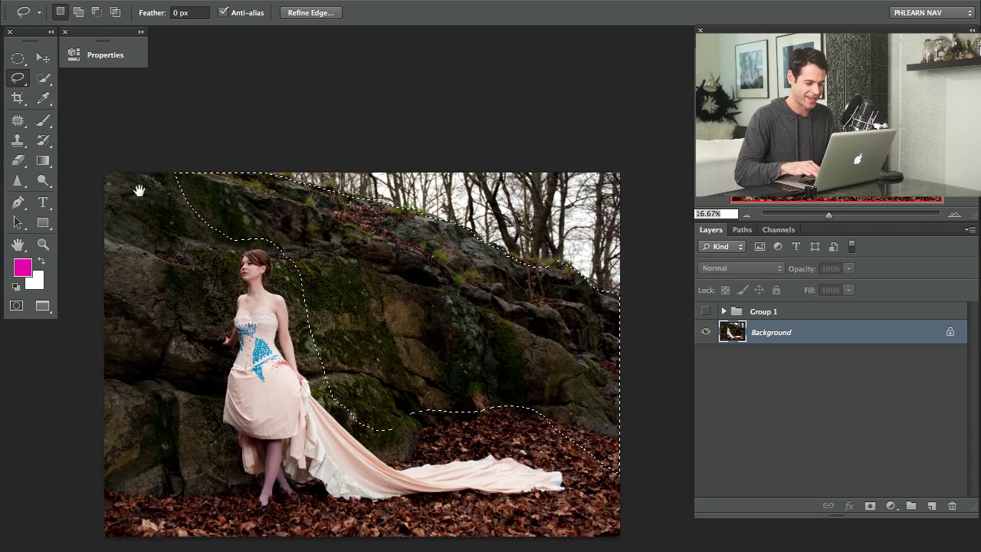
{"action": "scroll", "coordinate": [349, 226], "scroll_direction": "right", "scroll_amount": 2}
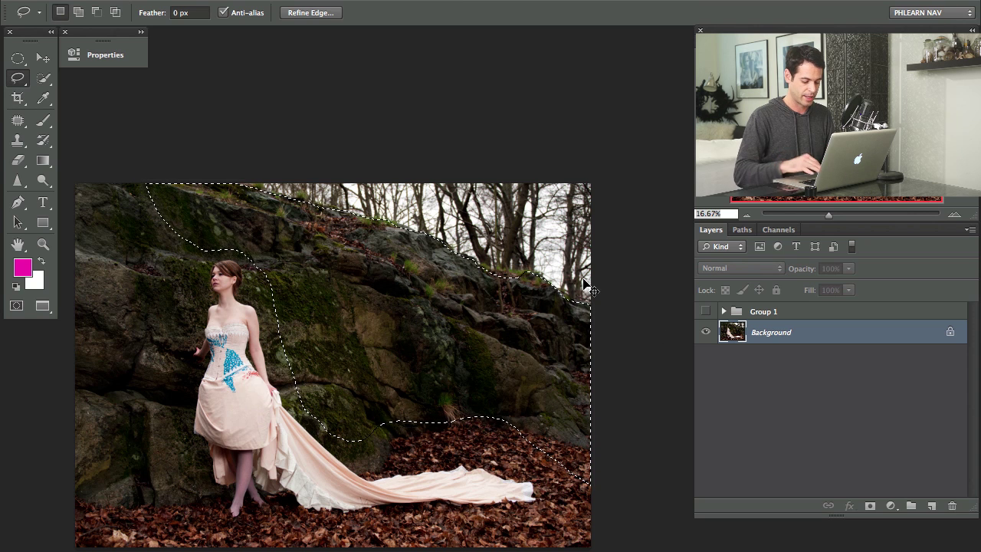
{"action": "key", "text": "ctrl+j"}
Move the copied rocks down and to the left so they overlap the woman and the sky area is clear
{"action": "key", "text": "v"}
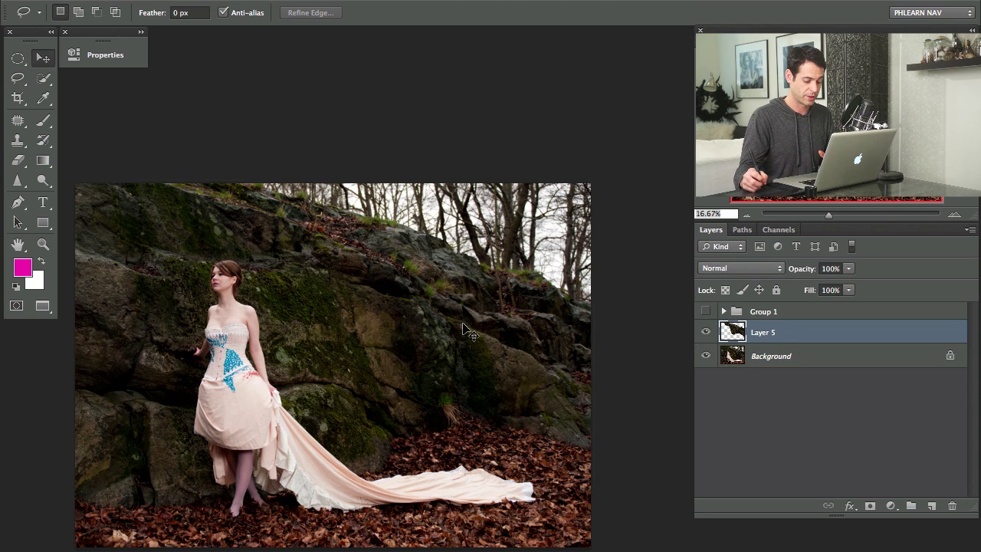
{"action": "left_click_drag", "start_coordinate": [452, 339], "coordinate": [566, 390]}
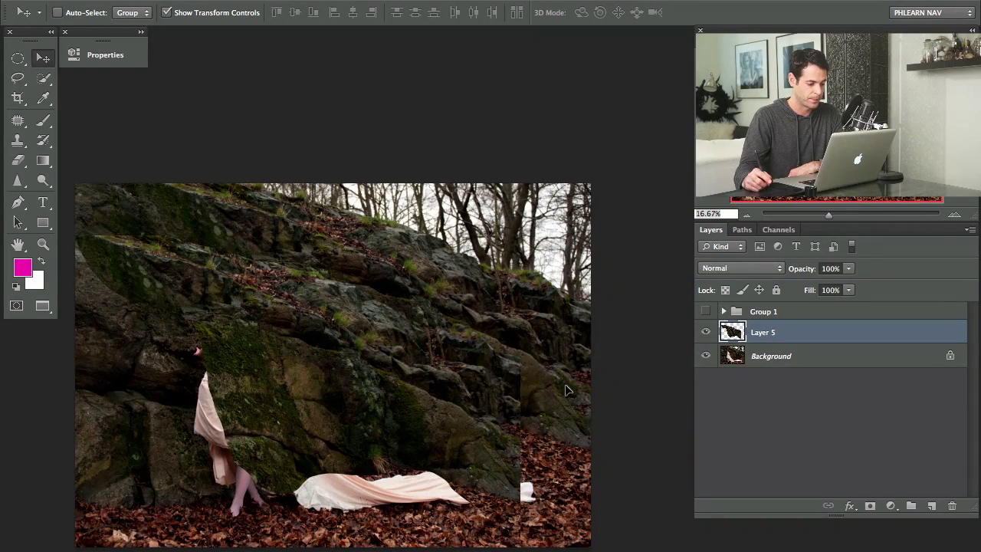
{"action": "left_click_drag", "start_coordinate": [442, 401], "coordinate": [429, 329]}
Lasso the sky and trees along the ridge line, enclosing everything above the rocks to the photo's top and right edges
{"action": "scroll", "coordinate": [398, 330], "scroll_direction": "up", "scroll_amount": 2}
{"action": "scroll", "coordinate": [398, 329], "scroll_direction": "up", "scroll_amount": 2}
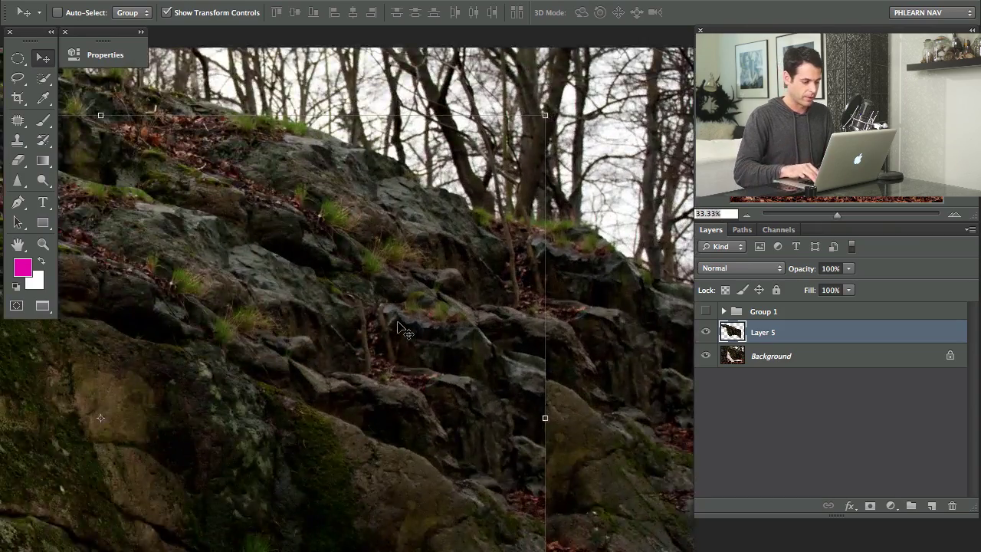
{"action": "left_click_drag", "start_coordinate": [350, 192], "coordinate": [414, 381]}
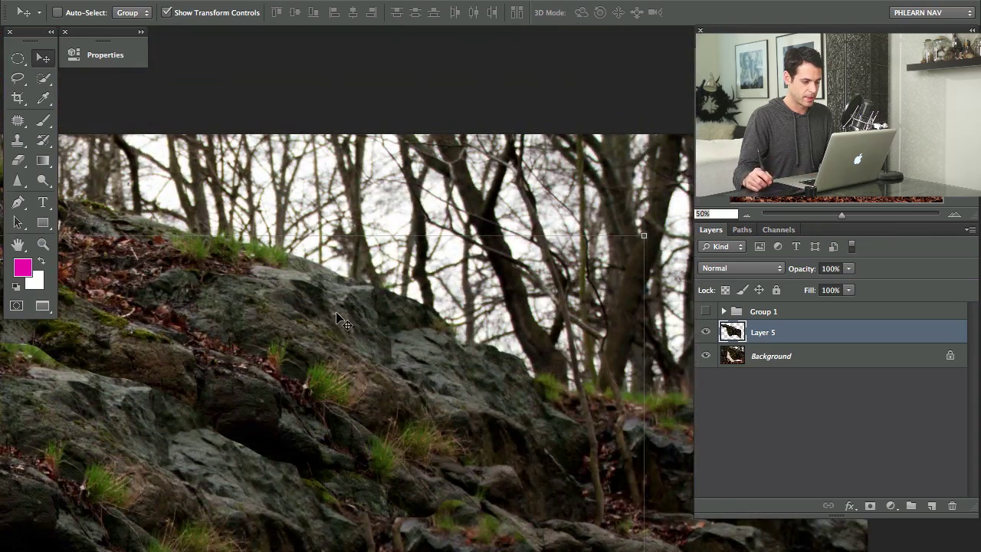
{"action": "scroll", "coordinate": [414, 381], "scroll_direction": "up", "scroll_amount": 3}
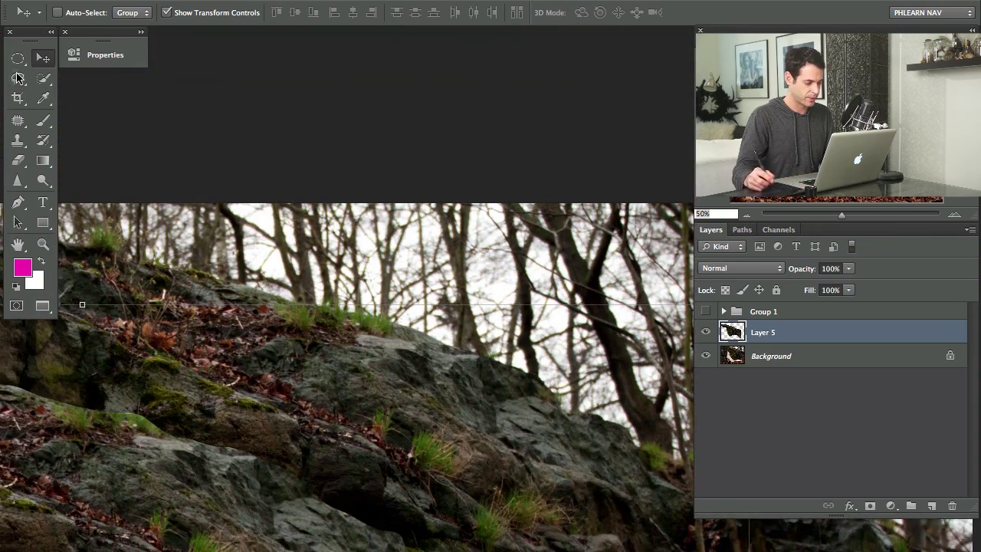
{"action": "left_click", "coordinate": [18, 77]}
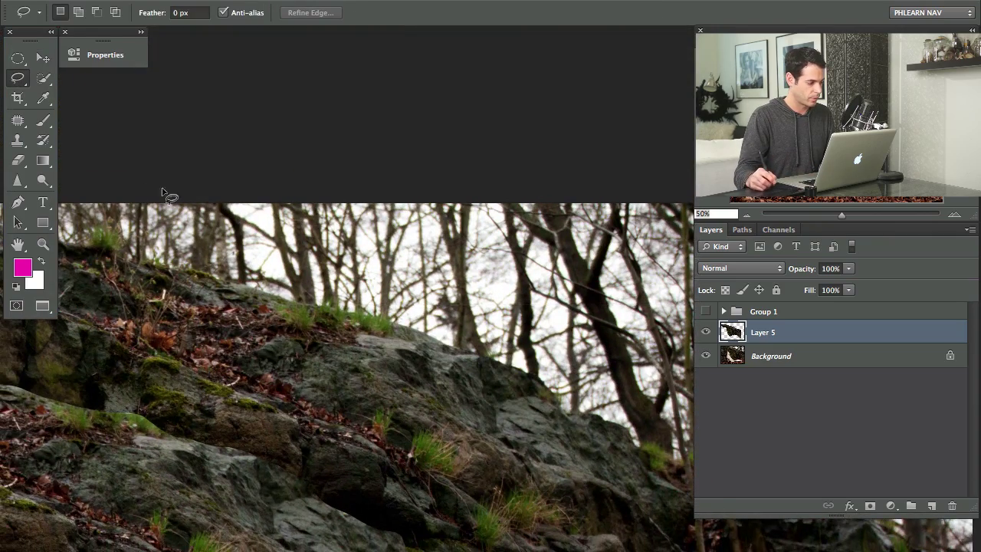
{"action": "scroll", "coordinate": [230, 164], "scroll_direction": "left", "scroll_amount": 5}
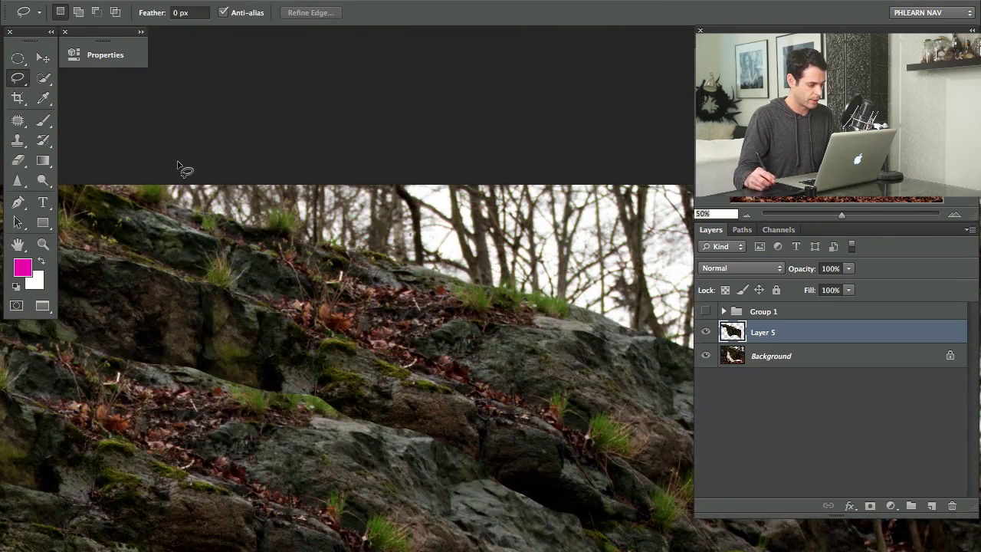
{"action": "mouse_move", "coordinate": [150, 181]}
{"action": "left_mouse_down"}
{"action": "mouse_move", "coordinate": [196, 212]}
{"action": "mouse_move", "coordinate": [315, 249]}
{"action": "mouse_move", "coordinate": [607, 322]}
{"action": "mouse_move", "coordinate": [322, 197]}
{"action": "mouse_move", "coordinate": [395, 222]}
{"action": "left_mouse_up"}
{"action": "mouse_move", "coordinate": [427, 261]}
{"action": "left_mouse_down"}
{"action": "mouse_move", "coordinate": [464, 266]}
{"action": "mouse_move", "coordinate": [535, 305]}
{"action": "mouse_move", "coordinate": [612, 323]}
{"action": "mouse_move", "coordinate": [400, 271]}
{"action": "mouse_move", "coordinate": [475, 281]}
{"action": "mouse_move", "coordinate": [546, 350]}
{"action": "mouse_move", "coordinate": [633, 361]}
{"action": "mouse_move", "coordinate": [668, 176]}
{"action": "mouse_move", "coordinate": [660, 359]}
{"action": "mouse_move", "coordinate": [679, 316]}
{"action": "mouse_move", "coordinate": [684, 189]}
{"action": "mouse_move", "coordinate": [663, 155]}
{"action": "mouse_move", "coordinate": [235, 70]}
{"action": "mouse_move", "coordinate": [510, 134]}
{"action": "mouse_move", "coordinate": [395, 90]}
{"action": "mouse_move", "coordinate": [262, 69]}
{"action": "mouse_move", "coordinate": [495, 146]}
{"action": "mouse_move", "coordinate": [383, 95]}
{"action": "mouse_move", "coordinate": [184, 78]}
{"action": "left_mouse_up"}
{"action": "key", "text": "ctrl+minus"}
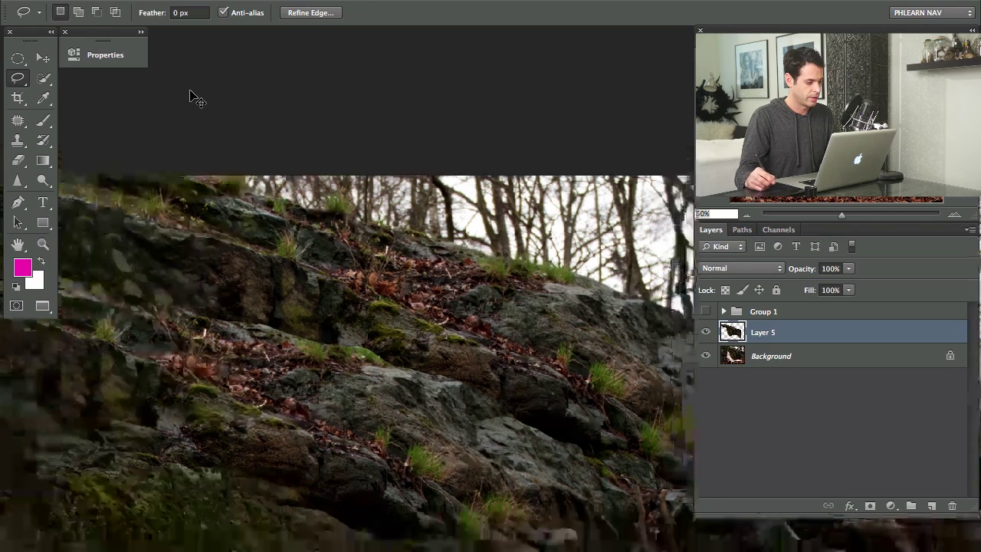
{"action": "left_click_drag", "start_coordinate": [411, 221], "coordinate": [367, 315]}
{"action": "left_click_drag", "start_coordinate": [545, 345], "coordinate": [430, 328]}
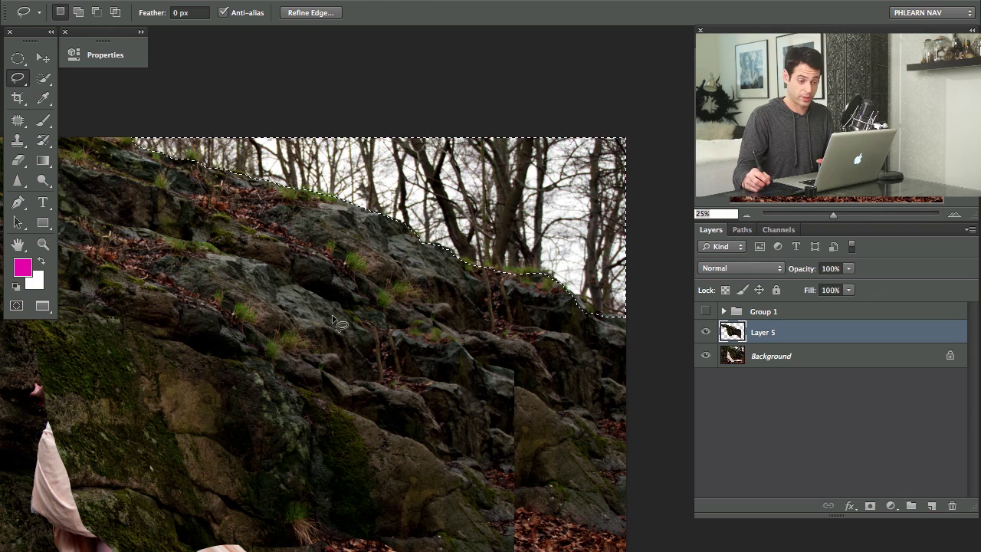
Turn the sky selection into a layer mask on Layer 5 and inspect the mask on its own
{"action": "left_click", "coordinate": [706, 332]}
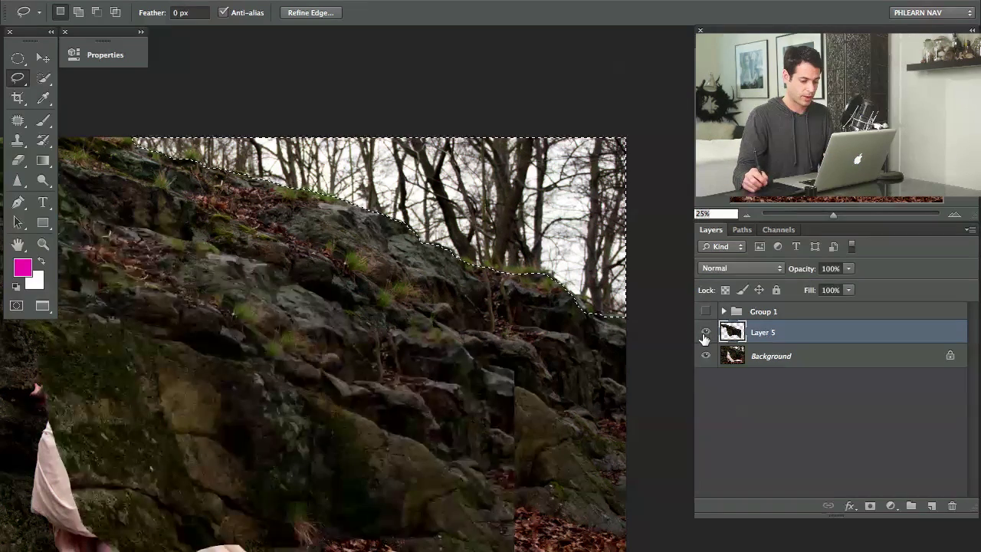
{"action": "left_click", "coordinate": [705, 331]}
{"action": "left_click", "coordinate": [871, 506]}
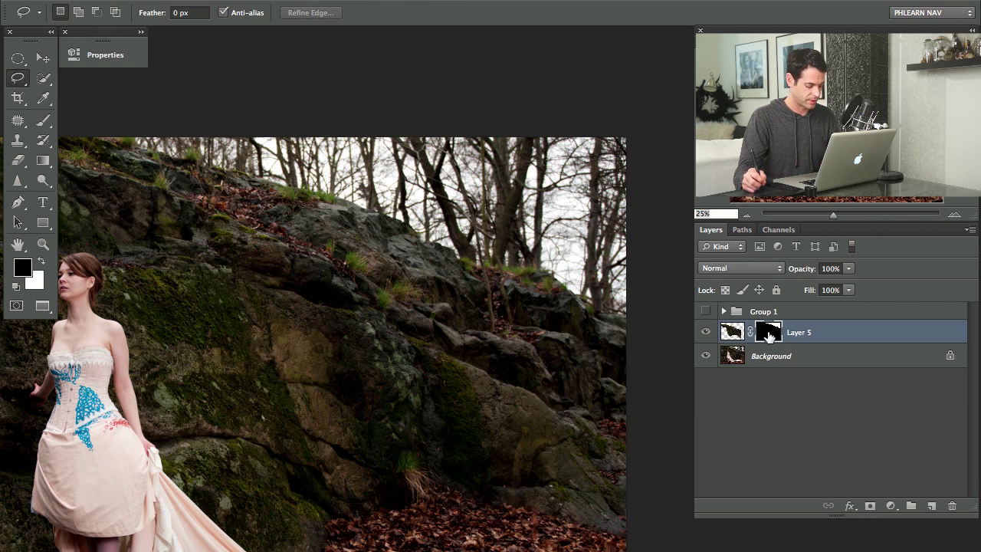
{"action": "left_click", "coordinate": [768, 337], "text": "alt"}
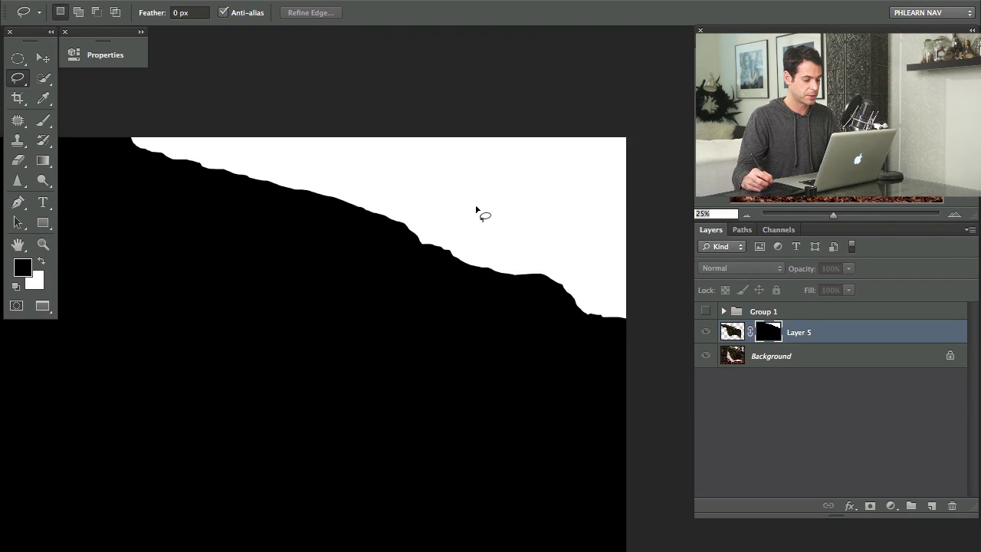
{"action": "left_click", "coordinate": [760, 337], "text": "alt"}
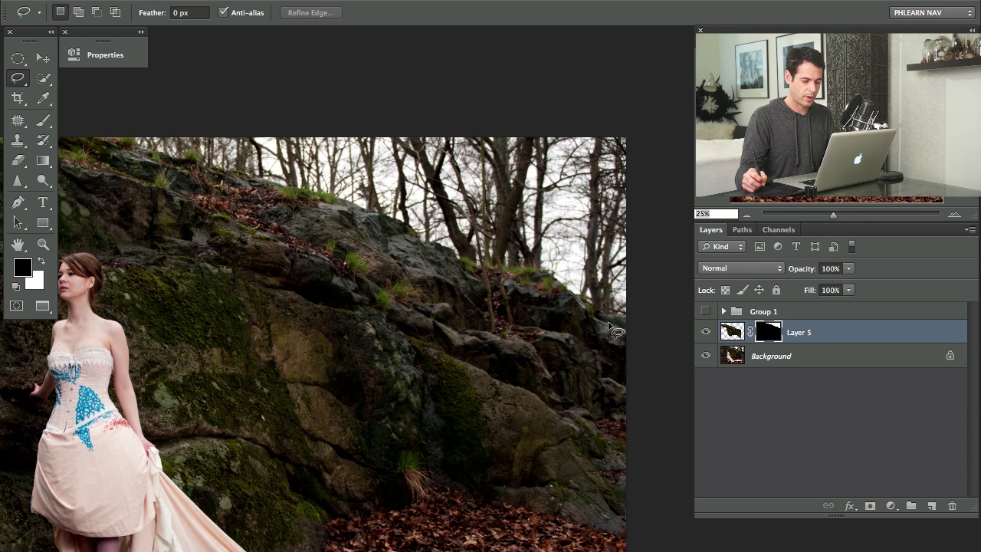
Try moving Layer 5's rock image with its mask still linked, and undo the move
{"action": "left_click", "coordinate": [730, 333]}
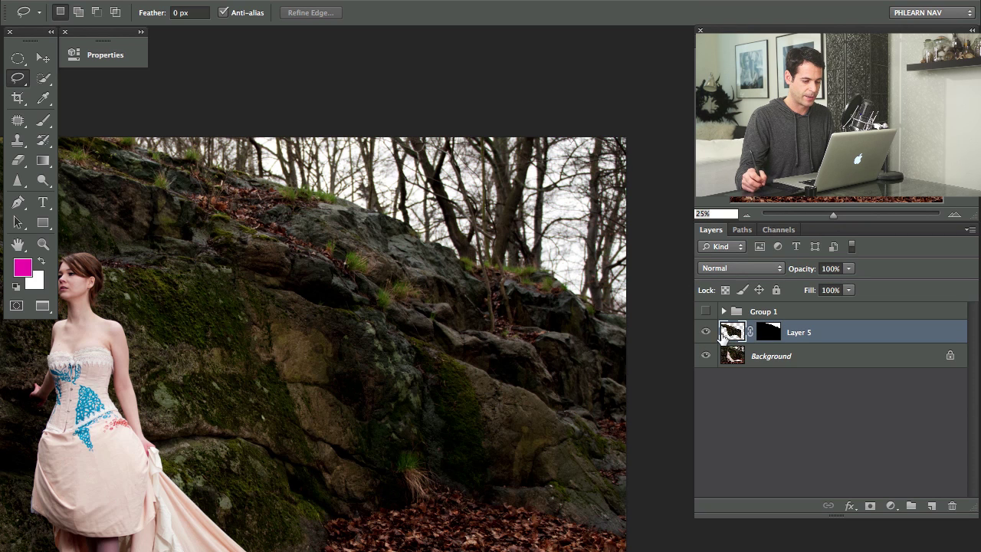
{"action": "key", "text": "v"}
{"action": "left_click_drag", "start_coordinate": [431, 306], "coordinate": [473, 279]}
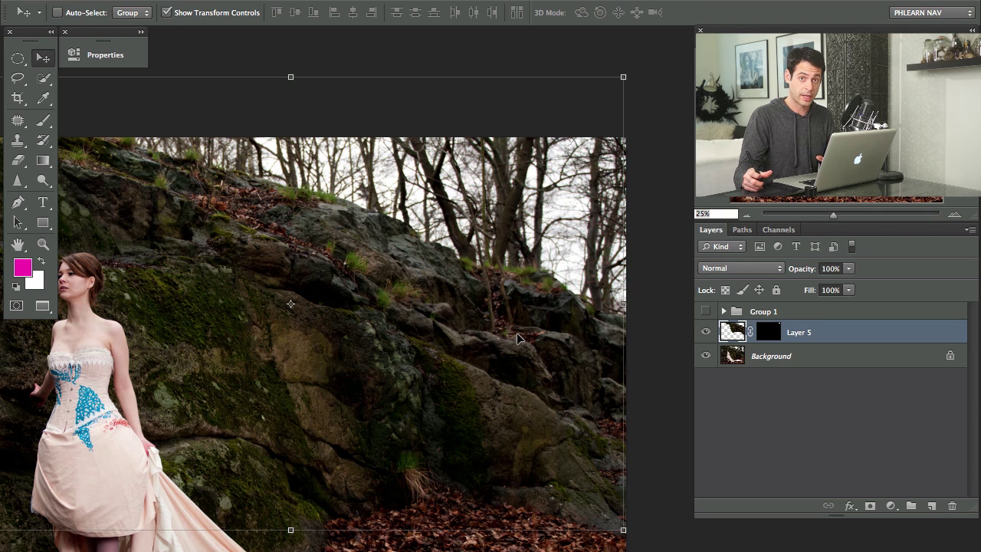
{"action": "key", "text": "ctrl+z"}
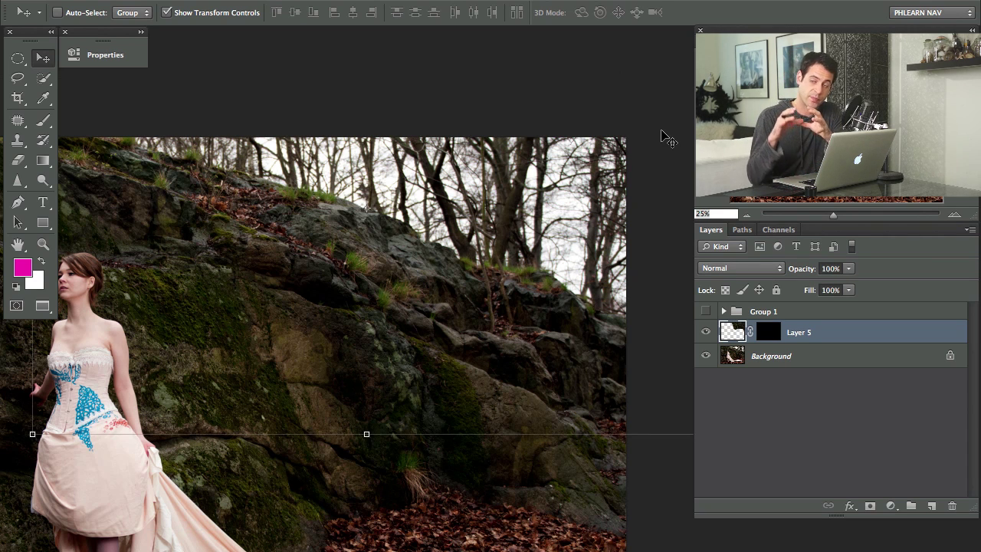
{"action": "key", "text": "ctrl+z"}
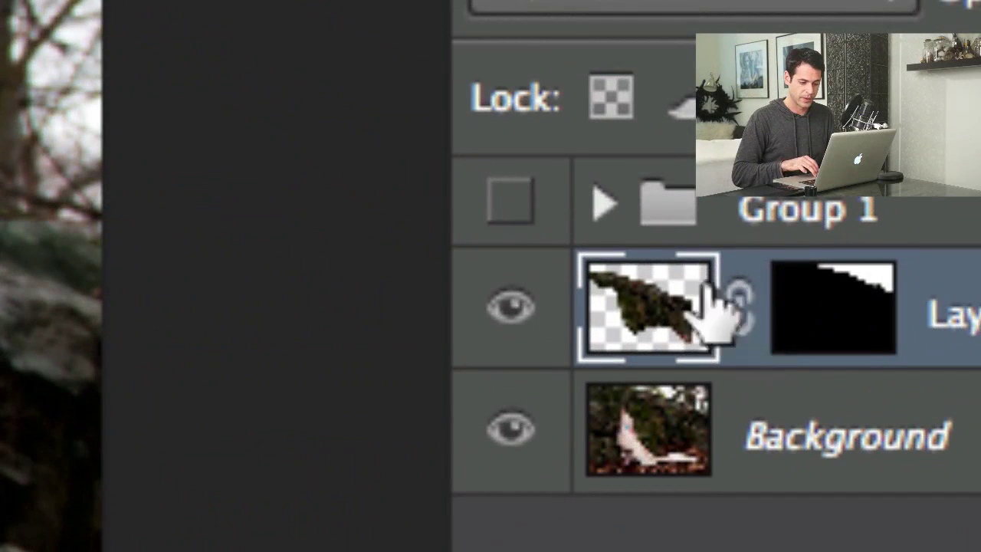
Unlink Layer 5's mask from its image and move only the rocks up and right into the masked sky area
{"action": "left_click", "coordinate": [738, 316]}
{"action": "left_click", "coordinate": [737, 316]}
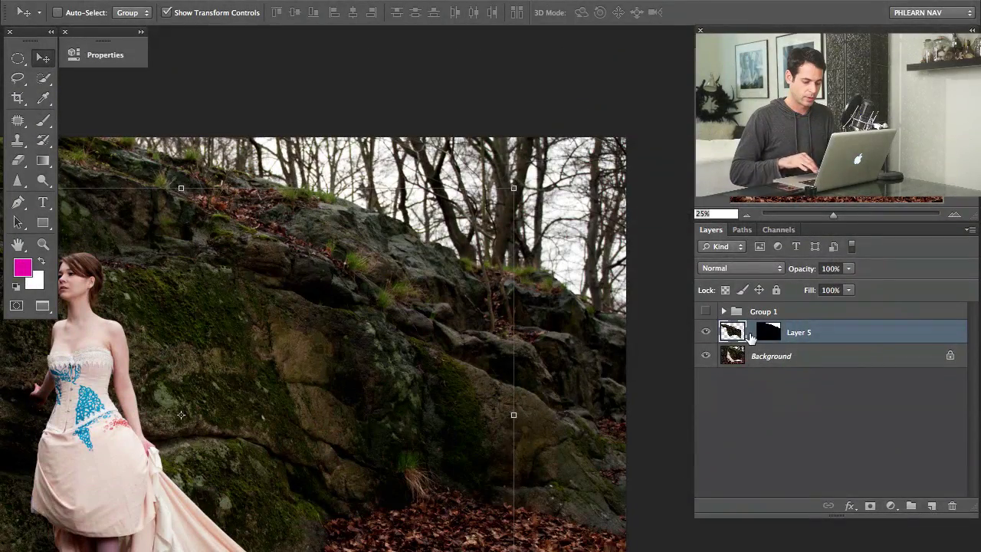
{"action": "left_click_drag", "start_coordinate": [376, 423], "coordinate": [506, 244]}
Try moving only Layer 5's mask independently of the rocks, and undo the move
{"action": "left_click", "coordinate": [767, 332]}
{"action": "left_click_drag", "start_coordinate": [527, 284], "coordinate": [558, 275]}
{"action": "key", "text": "ctrl+z"}
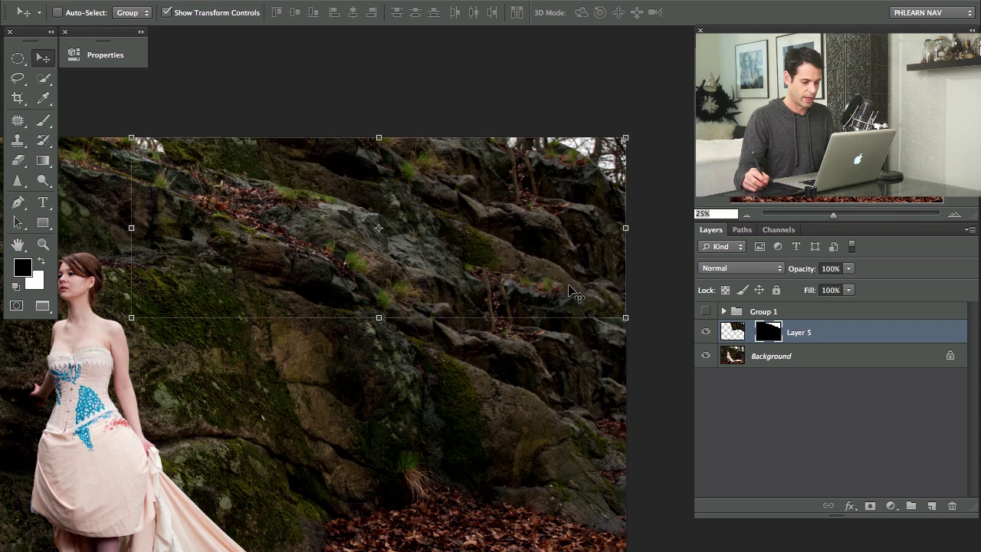
Scale Layer 5's rock image to 129.23% and position it so that it fills the sky area above the ridge
{"action": "left_click", "coordinate": [732, 331]}
{"action": "mouse_move", "coordinate": [468, 249]}
{"action": "left_mouse_down"}
{"action": "mouse_move", "coordinate": [515, 220]}
{"action": "mouse_move", "coordinate": [432, 188]}
{"action": "mouse_move", "coordinate": [430, 253]}
{"action": "mouse_move", "coordinate": [428, 191]}
{"action": "mouse_move", "coordinate": [526, 219]}
{"action": "mouse_move", "coordinate": [454, 192]}
{"action": "mouse_move", "coordinate": [419, 212]}
{"action": "mouse_move", "coordinate": [476, 191]}
{"action": "mouse_move", "coordinate": [472, 253]}
{"action": "left_mouse_up"}
{"action": "key", "text": "super+minus"}
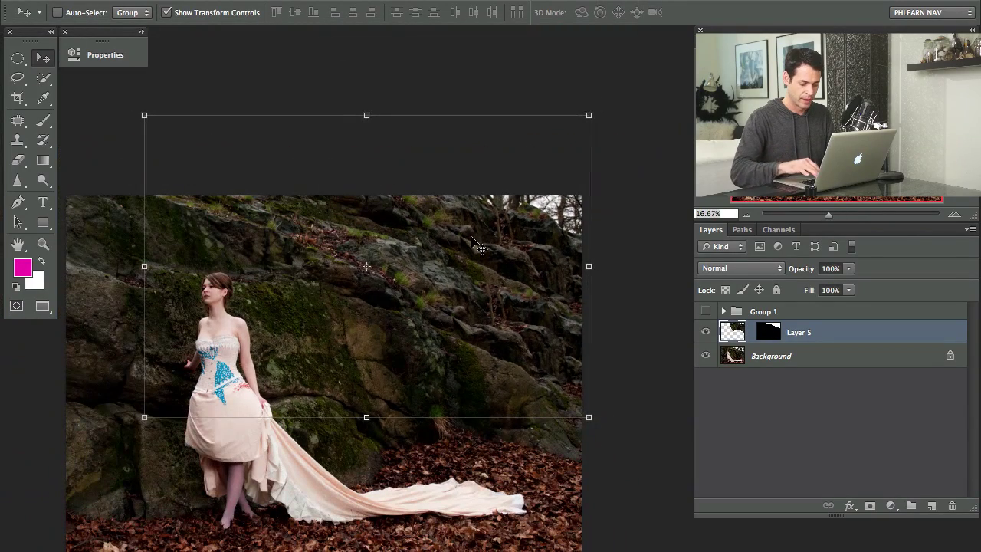
{"action": "left_click_drag", "start_coordinate": [588, 417], "coordinate": [647, 463]}
{"action": "left_click_drag", "start_coordinate": [529, 391], "coordinate": [500, 376]}
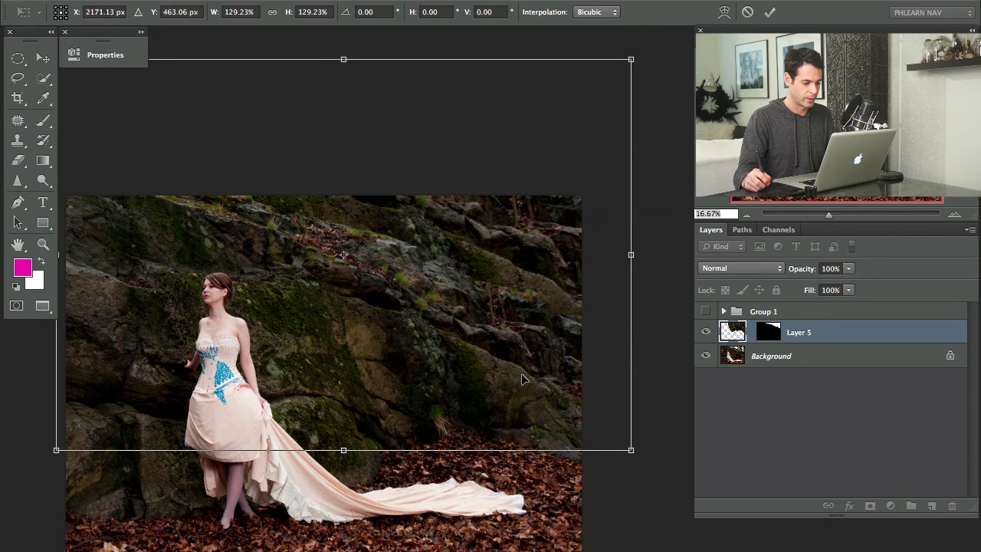
{"action": "key", "text": "Return"}
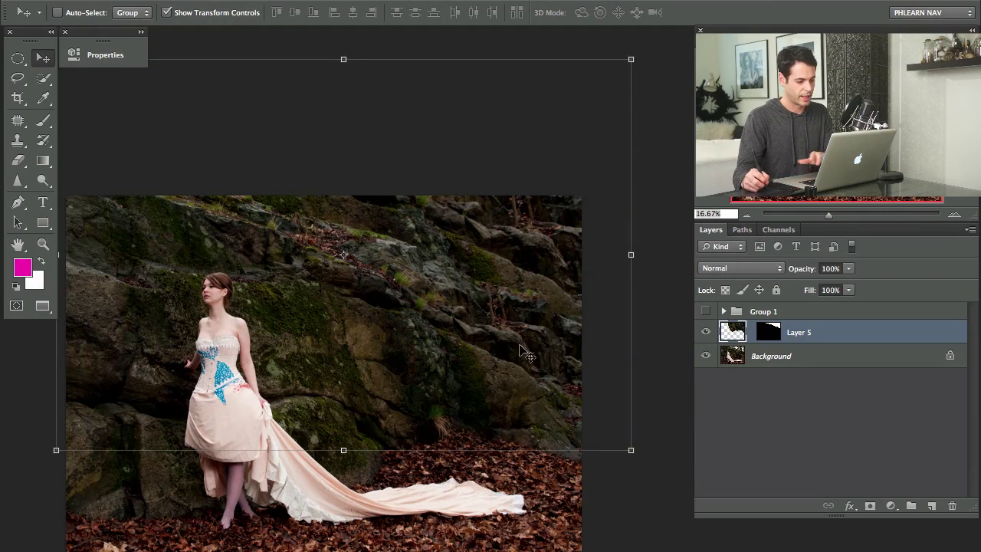
Nudge the enlarged rocks slightly upward to refine how they meet the original ridge
{"action": "scroll", "coordinate": [525, 354], "scroll_direction": "down", "scroll_amount": 2}
{"action": "mouse_move", "coordinate": [495, 345]}
{"action": "left_mouse_down"}
{"action": "mouse_move", "coordinate": [508, 366]}
{"action": "mouse_move", "coordinate": [474, 341]}
{"action": "mouse_move", "coordinate": [492, 339]}
{"action": "left_mouse_up"}
{"action": "left_click_drag", "start_coordinate": [506, 300], "coordinate": [508, 298]}
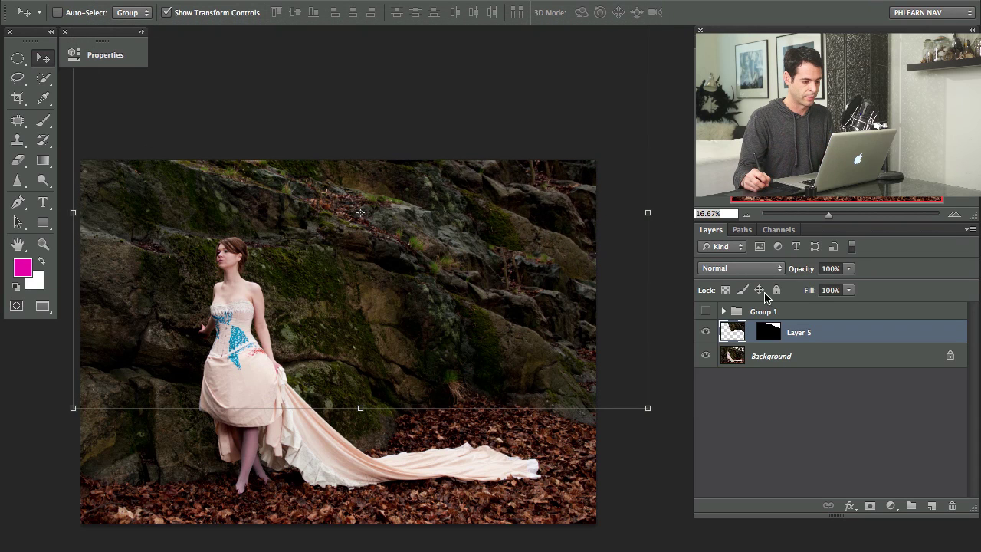
Compare the image with and without the rocks on Layer 5
{"action": "left_click", "coordinate": [705, 332]}
{"action": "left_click", "coordinate": [706, 332]}
{"action": "left_click", "coordinate": [706, 333]}
{"action": "left_click", "coordinate": [706, 333]}
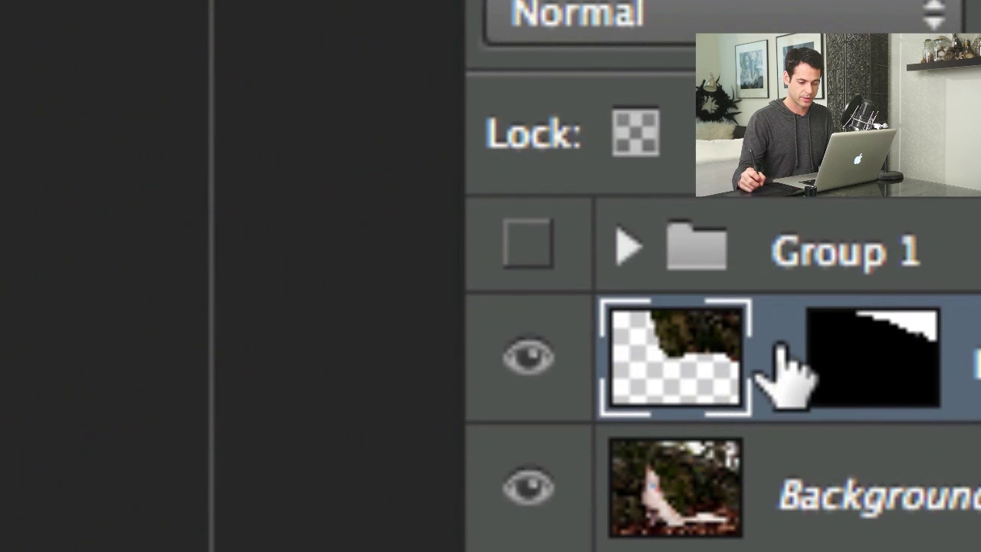
Link Layer 5's mask back to its rock image
{"action": "left_click", "coordinate": [778, 352]}
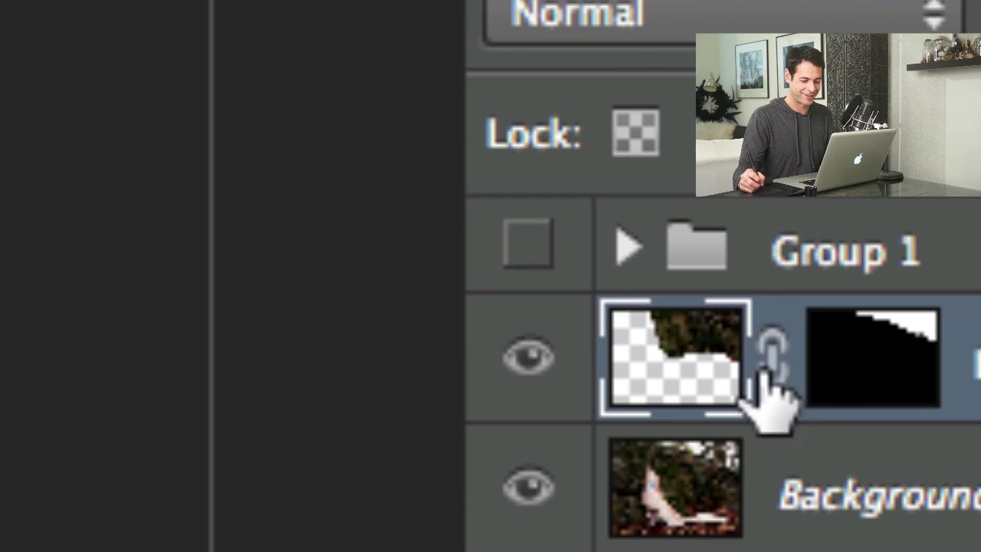
{"action": "left_click", "coordinate": [768, 369]}
{"action": "left_click", "coordinate": [766, 366]}
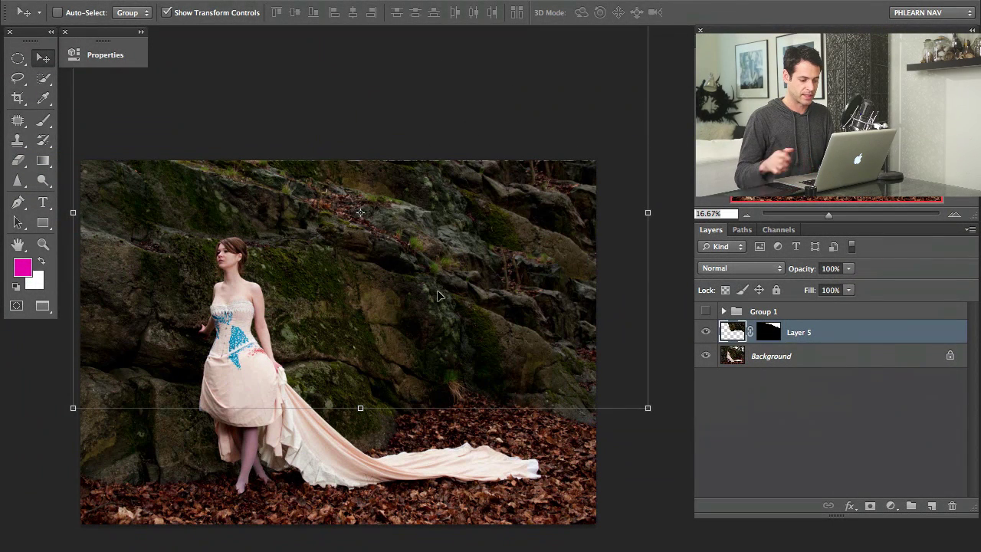
Try moving Layer 5's rocks together with the linked mask, and undo the move
{"action": "left_click_drag", "start_coordinate": [437, 295], "coordinate": [425, 366]}
{"action": "key", "text": "super+z"}
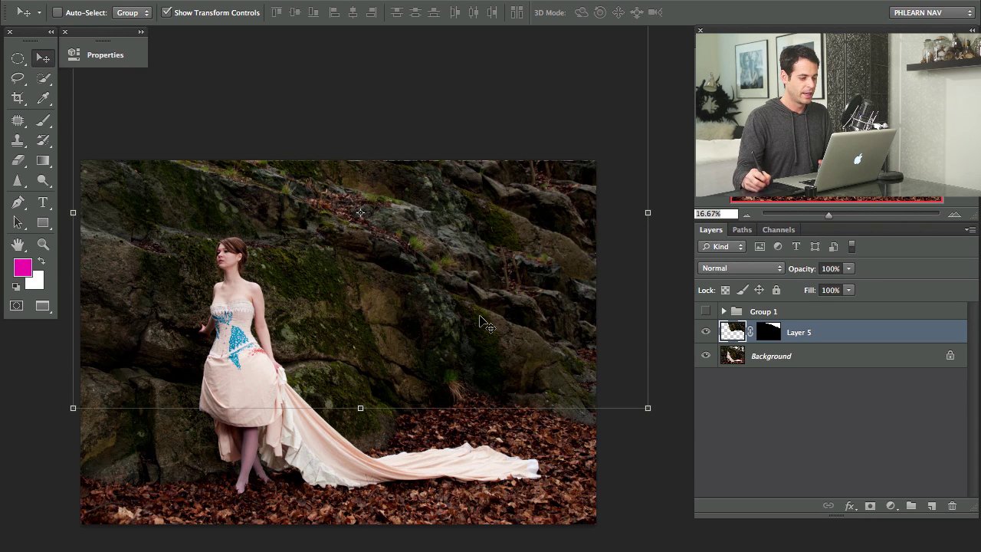
Examine the rock replacement against the original sky by hiding and showing Layer 5
{"action": "left_click_drag", "start_coordinate": [431, 311], "coordinate": [495, 184]}
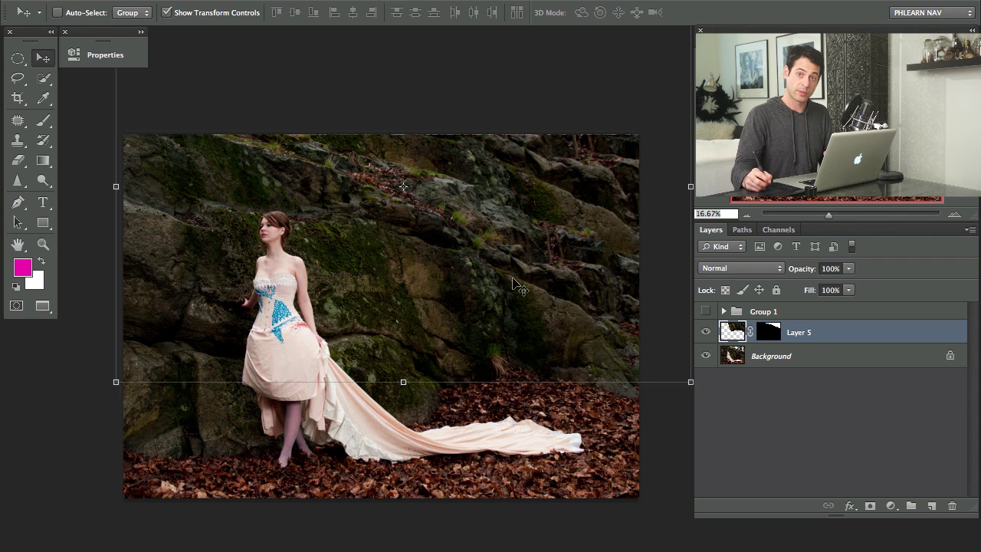
{"action": "left_click", "coordinate": [706, 332]}
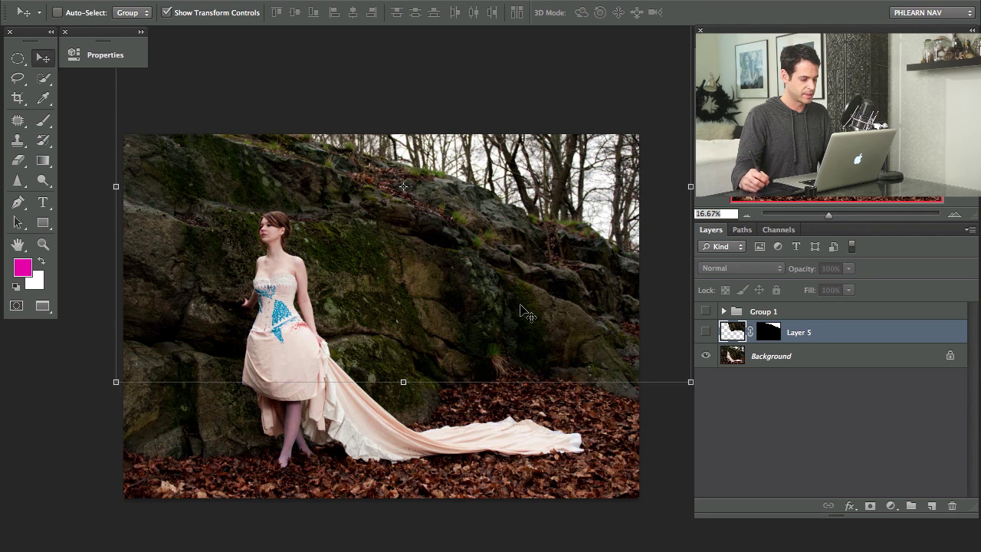
{"action": "left_click", "coordinate": [705, 331]}
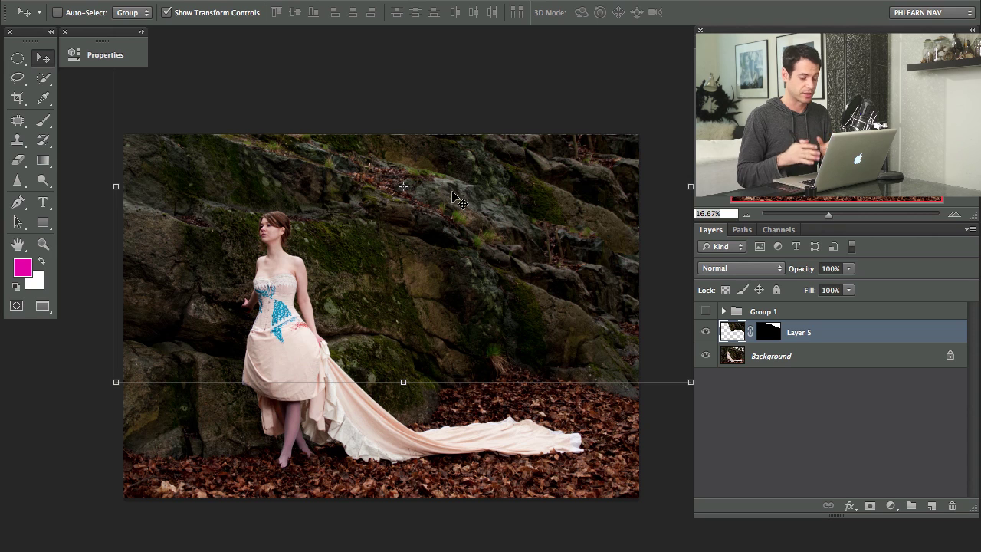
Create a new layer above Layer 5 and sample a dark rock colour from the photo for the Brush tool
{"action": "key", "text": "ctrl+shift+alt+n"}
{"action": "key", "text": "b"}
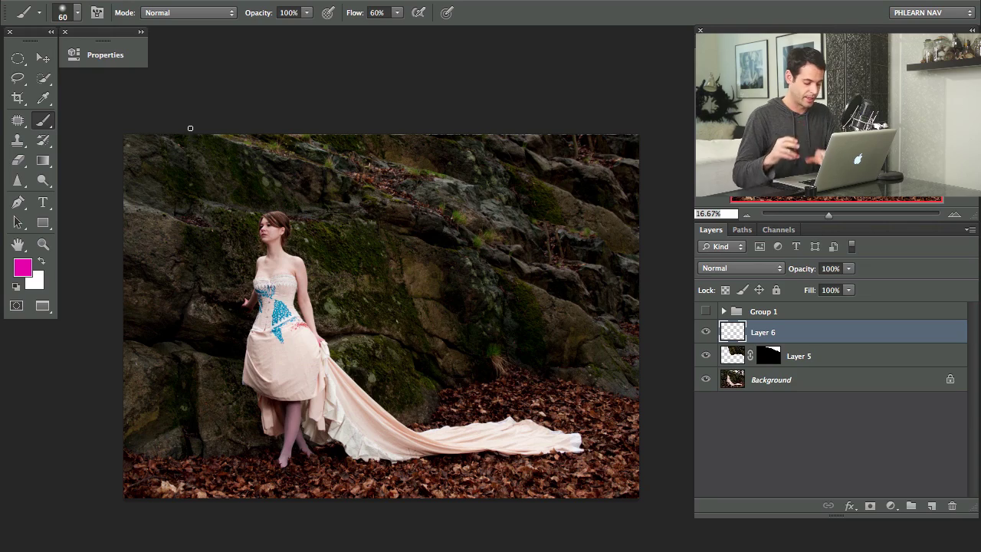
{"action": "key", "text": "ctrl+plus"}
{"action": "key", "text": "ctrl+plus"}
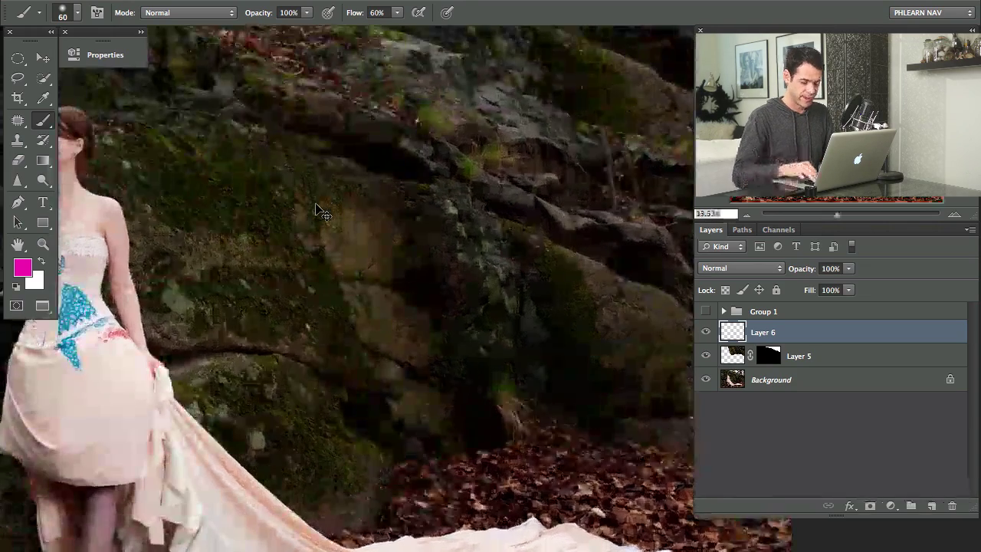
{"action": "left_click", "coordinate": [374, 192], "text": "alt"}
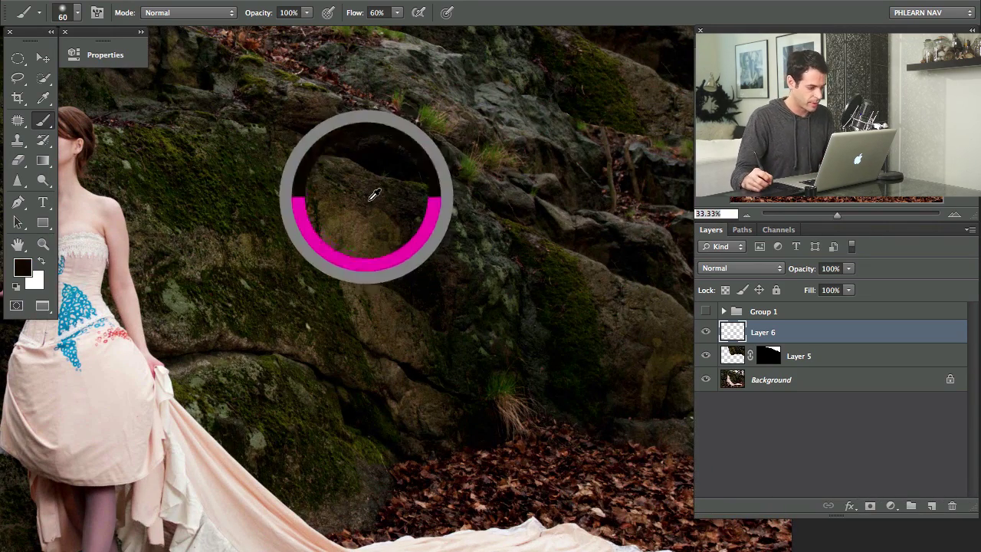
{"action": "left_click", "coordinate": [376, 193], "text": "alt"}
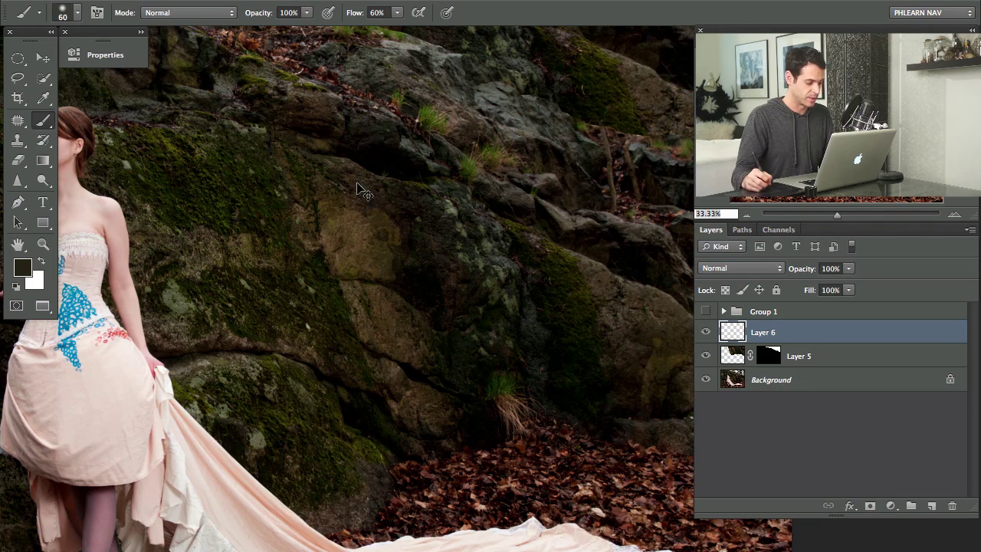
{"action": "key", "text": "ctrl+minus"}
{"action": "key", "text": "ctrl+minus"}
{"action": "mouse_move", "coordinate": [519, 349]}
{"action": "left_mouse_down"}
{"action": "mouse_move", "coordinate": [383, 357]}
{"action": "mouse_move", "coordinate": [404, 353]}
{"action": "left_mouse_up"}
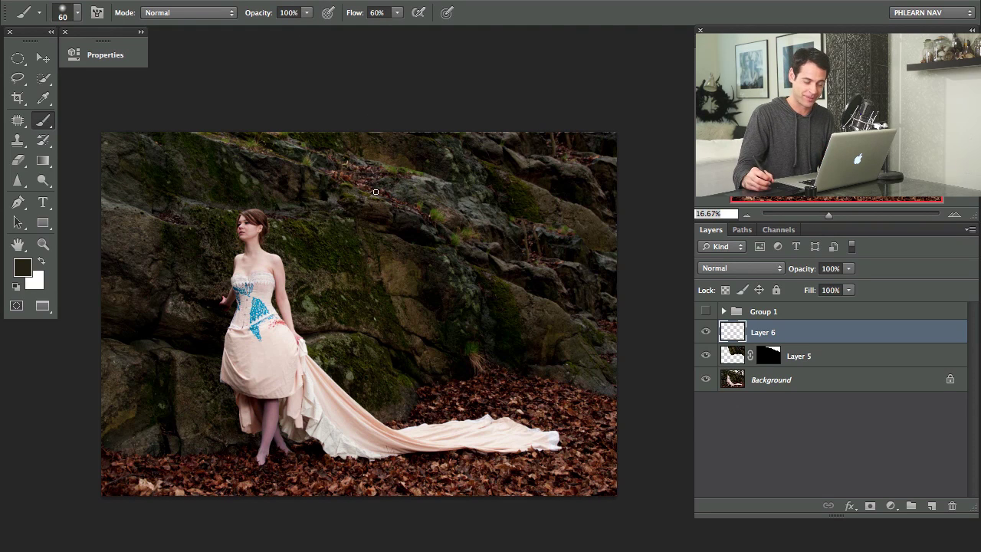
Enlarge the brush to 312 px and set Layer 6's blending mode to Multiply
{"action": "mouse_move", "coordinate": [393, 157]}
{"action": "left_mouse_down"}
{"action": "mouse_move", "coordinate": [407, 145]}
{"action": "mouse_move", "coordinate": [394, 258]}
{"action": "mouse_move", "coordinate": [416, 247]}
{"action": "mouse_move", "coordinate": [400, 259]}
{"action": "mouse_move", "coordinate": [405, 276]}
{"action": "mouse_move", "coordinate": [405, 258]}
{"action": "mouse_move", "coordinate": [401, 273]}
{"action": "mouse_move", "coordinate": [395, 260]}
{"action": "left_mouse_up"}
{"action": "left_click", "coordinate": [728, 268]}
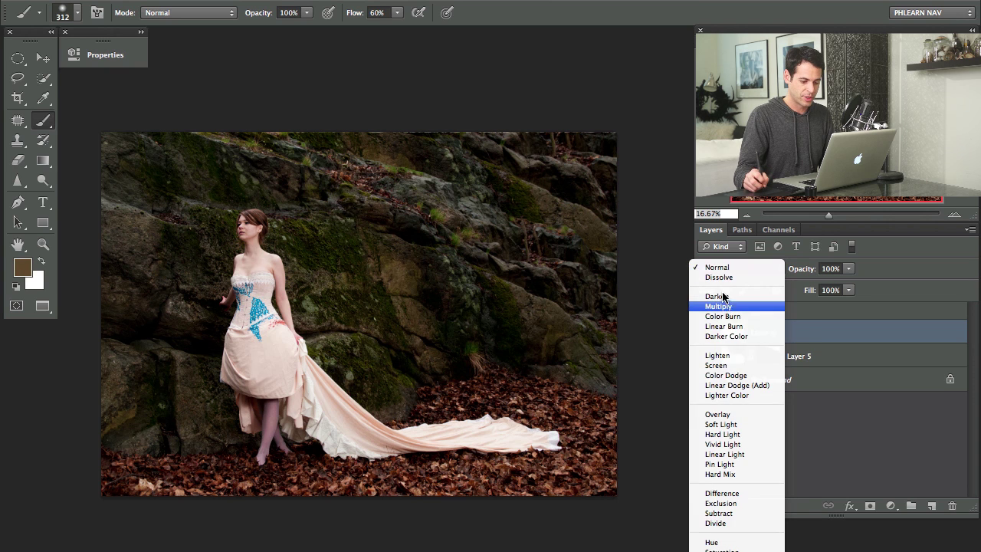
{"action": "left_click", "coordinate": [720, 305]}
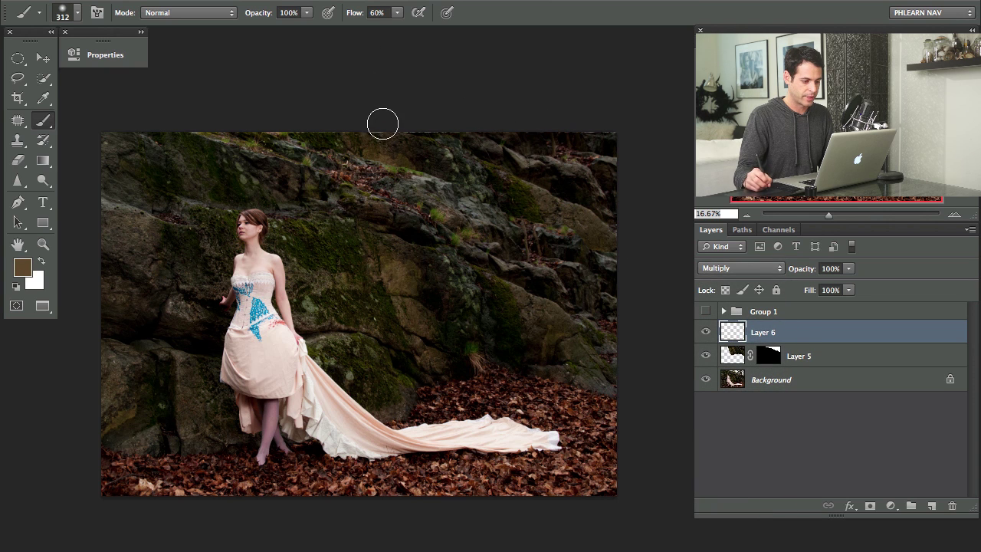
Darken the rocks and leaves around the woman on Layer 6, painting brown with a 576 px brush at 20% flow
{"action": "right_click", "coordinate": [389, 130]}
{"action": "left_click_drag", "start_coordinate": [344, 197], "coordinate": [379, 191]}
{"action": "mouse_move", "coordinate": [306, 132]}
{"action": "left_mouse_down"}
{"action": "mouse_move", "coordinate": [353, 168]}
{"action": "mouse_move", "coordinate": [503, 193]}
{"action": "mouse_move", "coordinate": [460, 158]}
{"action": "mouse_move", "coordinate": [644, 158]}
{"action": "left_mouse_up"}
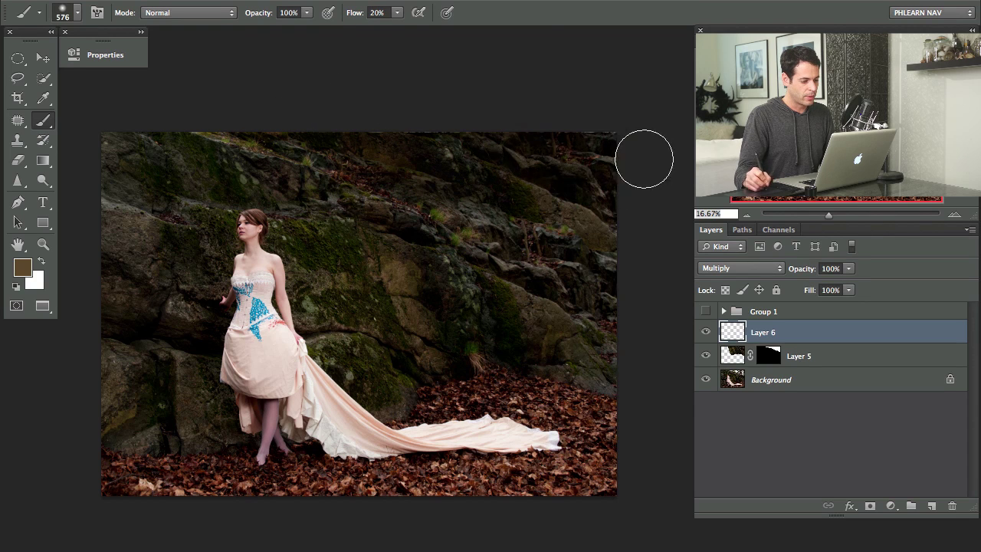
{"action": "mouse_move", "coordinate": [537, 275]}
{"action": "left_mouse_down"}
{"action": "mouse_move", "coordinate": [577, 258]}
{"action": "mouse_move", "coordinate": [372, 234]}
{"action": "mouse_move", "coordinate": [539, 265]}
{"action": "mouse_move", "coordinate": [466, 217]}
{"action": "mouse_move", "coordinate": [419, 133]}
{"action": "left_mouse_up"}
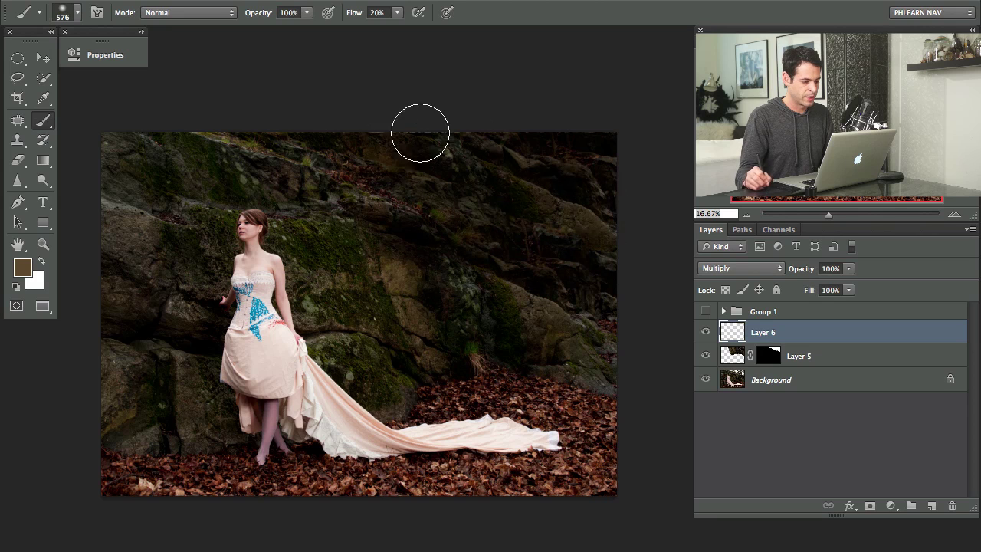
{"action": "mouse_move", "coordinate": [522, 275]}
{"action": "left_mouse_down"}
{"action": "mouse_move", "coordinate": [570, 346]}
{"action": "mouse_move", "coordinate": [516, 373]}
{"action": "mouse_move", "coordinate": [357, 276]}
{"action": "mouse_move", "coordinate": [495, 380]}
{"action": "mouse_move", "coordinate": [617, 413]}
{"action": "mouse_move", "coordinate": [477, 346]}
{"action": "mouse_move", "coordinate": [514, 367]}
{"action": "left_mouse_up"}
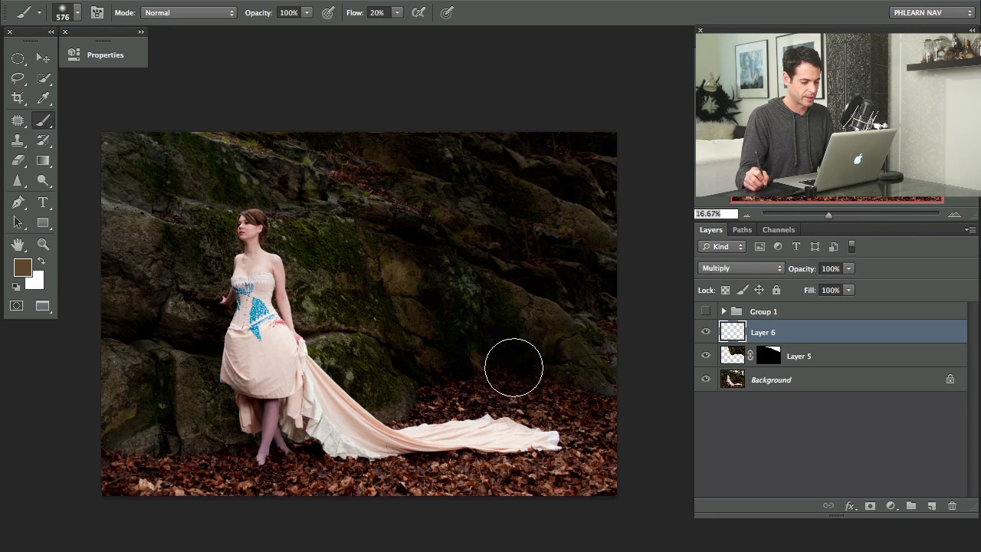
{"action": "mouse_move", "coordinate": [170, 140]}
{"action": "left_mouse_down"}
{"action": "mouse_move", "coordinate": [250, 181]}
{"action": "mouse_move", "coordinate": [170, 188]}
{"action": "left_mouse_up"}
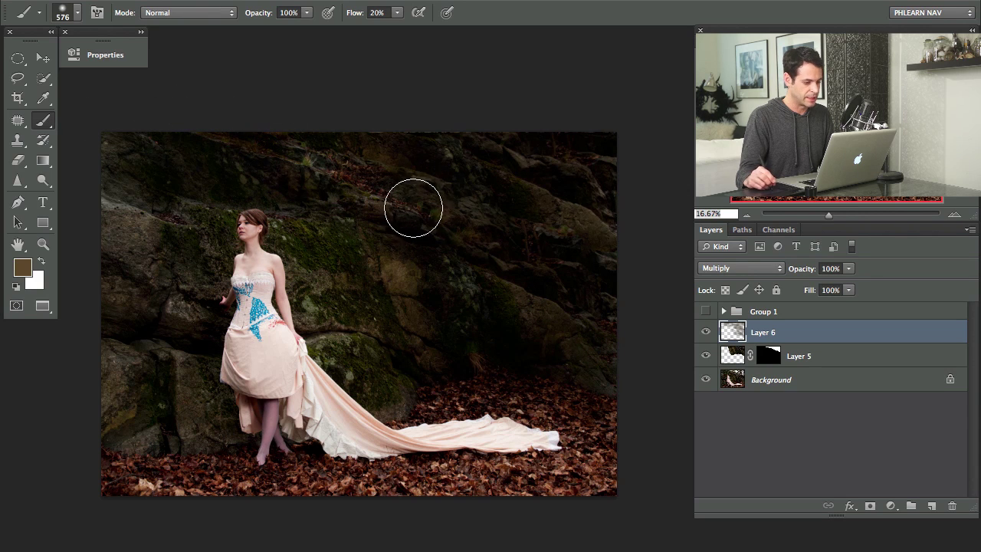
{"action": "mouse_move", "coordinate": [110, 186]}
{"action": "left_mouse_down"}
{"action": "mouse_move", "coordinate": [180, 242]}
{"action": "mouse_move", "coordinate": [99, 252]}
{"action": "mouse_move", "coordinate": [192, 318]}
{"action": "mouse_move", "coordinate": [105, 207]}
{"action": "mouse_move", "coordinate": [123, 204]}
{"action": "mouse_move", "coordinate": [190, 258]}
{"action": "mouse_move", "coordinate": [128, 348]}
{"action": "mouse_move", "coordinate": [85, 445]}
{"action": "mouse_move", "coordinate": [143, 450]}
{"action": "mouse_move", "coordinate": [184, 360]}
{"action": "mouse_move", "coordinate": [176, 280]}
{"action": "mouse_move", "coordinate": [202, 209]}
{"action": "mouse_move", "coordinate": [329, 159]}
{"action": "mouse_move", "coordinate": [360, 329]}
{"action": "left_mouse_up"}
{"action": "mouse_move", "coordinate": [384, 390]}
{"action": "left_mouse_down"}
{"action": "mouse_move", "coordinate": [470, 388]}
{"action": "mouse_move", "coordinate": [590, 455]}
{"action": "mouse_move", "coordinate": [564, 494]}
{"action": "mouse_move", "coordinate": [578, 451]}
{"action": "mouse_move", "coordinate": [542, 439]}
{"action": "mouse_move", "coordinate": [547, 455]}
{"action": "mouse_move", "coordinate": [440, 455]}
{"action": "mouse_move", "coordinate": [376, 489]}
{"action": "mouse_move", "coordinate": [470, 489]}
{"action": "mouse_move", "coordinate": [632, 449]}
{"action": "mouse_move", "coordinate": [625, 483]}
{"action": "mouse_move", "coordinate": [647, 469]}
{"action": "mouse_move", "coordinate": [571, 487]}
{"action": "mouse_move", "coordinate": [587, 422]}
{"action": "mouse_move", "coordinate": [644, 399]}
{"action": "mouse_move", "coordinate": [563, 501]}
{"action": "mouse_move", "coordinate": [586, 449]}
{"action": "mouse_move", "coordinate": [549, 411]}
{"action": "mouse_move", "coordinate": [452, 412]}
{"action": "mouse_move", "coordinate": [490, 392]}
{"action": "mouse_move", "coordinate": [600, 193]}
{"action": "mouse_move", "coordinate": [448, 351]}
{"action": "mouse_move", "coordinate": [363, 325]}
{"action": "mouse_move", "coordinate": [307, 271]}
{"action": "mouse_move", "coordinate": [344, 295]}
{"action": "mouse_move", "coordinate": [191, 469]}
{"action": "mouse_move", "coordinate": [131, 508]}
{"action": "mouse_move", "coordinate": [187, 487]}
{"action": "mouse_move", "coordinate": [119, 493]}
{"action": "mouse_move", "coordinate": [381, 489]}
{"action": "mouse_move", "coordinate": [255, 471]}
{"action": "mouse_move", "coordinate": [247, 452]}
{"action": "mouse_move", "coordinate": [355, 460]}
{"action": "mouse_move", "coordinate": [350, 449]}
{"action": "mouse_move", "coordinate": [428, 465]}
{"action": "mouse_move", "coordinate": [300, 460]}
{"action": "mouse_move", "coordinate": [142, 423]}
{"action": "left_mouse_up"}
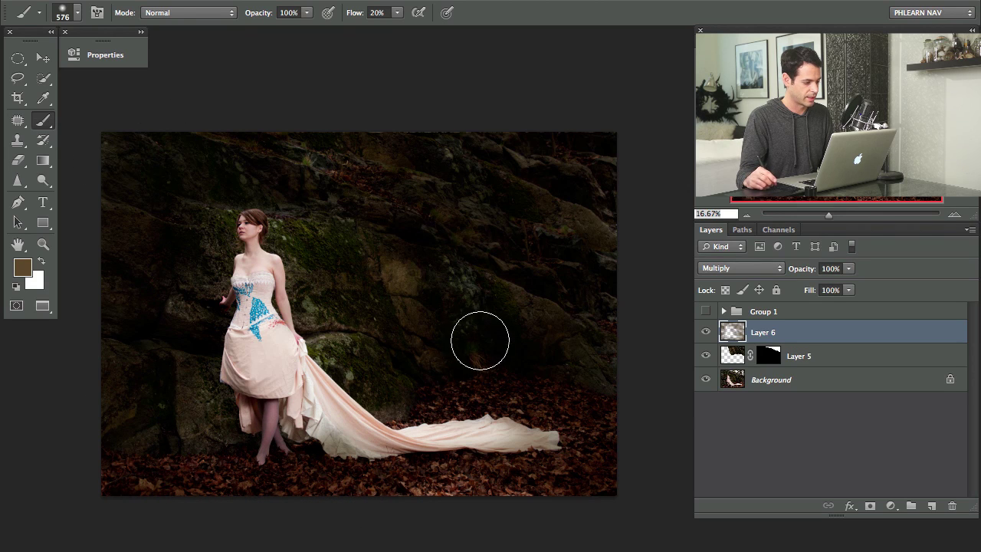
Compare the image with and without Layer 6's painted darkening
{"action": "left_click", "coordinate": [705, 334]}
{"action": "left_click", "coordinate": [705, 334]}
{"action": "left_click", "coordinate": [704, 334]}
{"action": "left_click", "coordinate": [703, 334]}
{"action": "left_click", "coordinate": [701, 334]}
{"action": "left_click", "coordinate": [703, 332]}
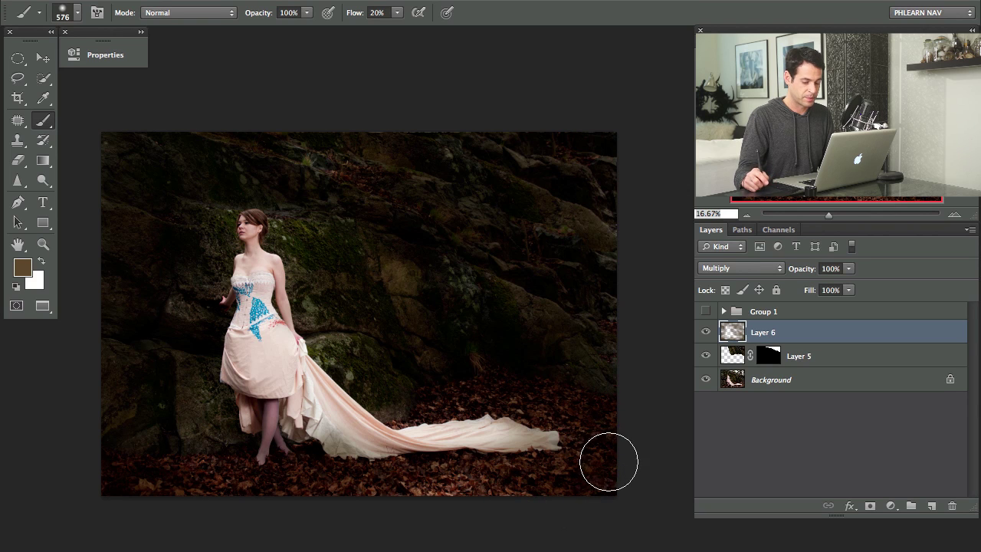
{"action": "left_click", "coordinate": [705, 332]}
{"action": "left_click", "coordinate": [705, 332]}
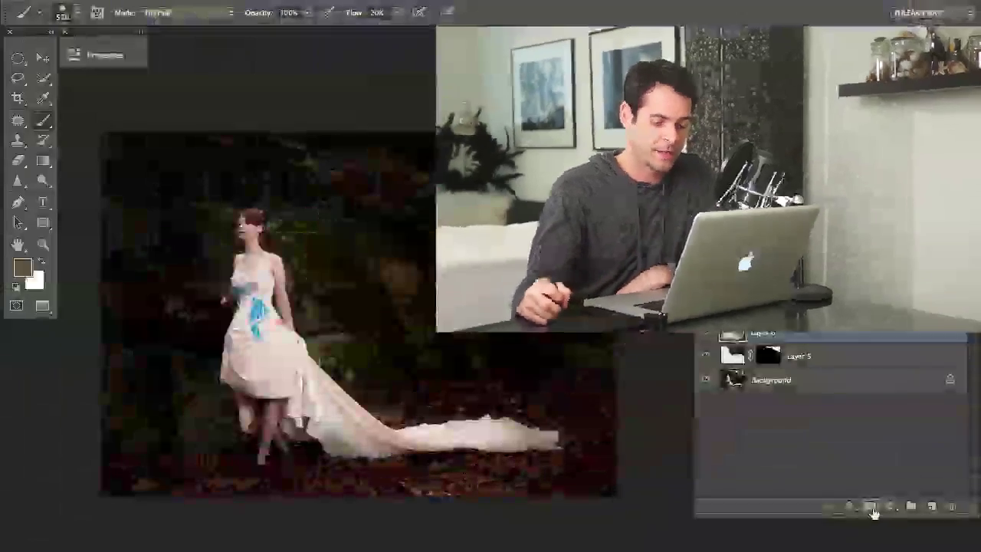
Add a mask to Layer 6 and fill it using Apply Image with the merged RGB channel inverted, Multiply blending at 100% opacity
{"action": "left_click", "coordinate": [871, 507]}
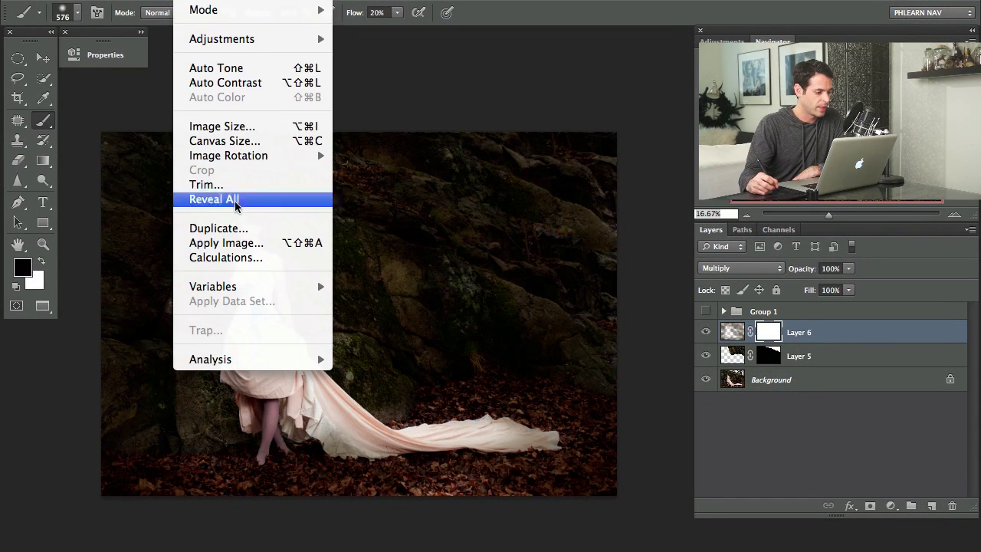
{"action": "left_click", "coordinate": [230, 243]}
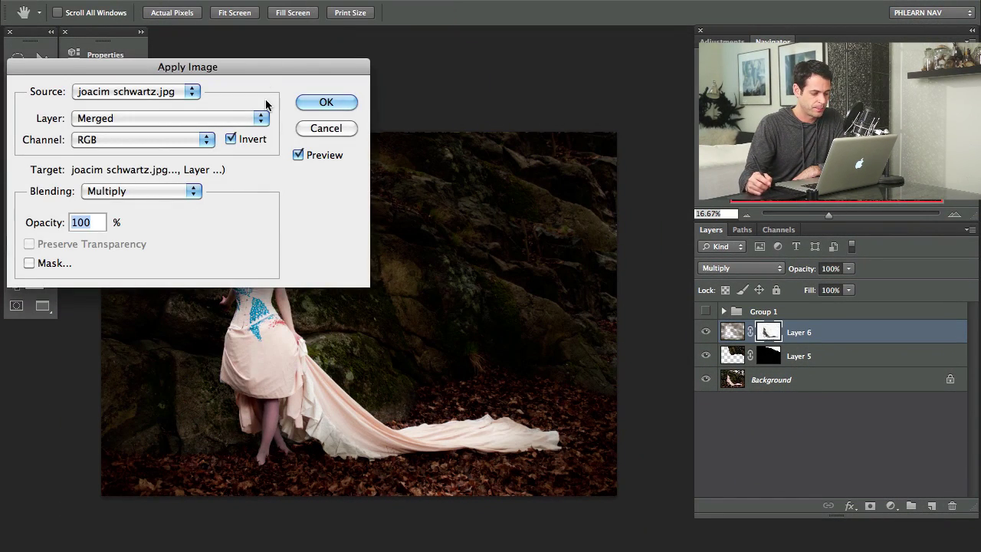
{"action": "left_click_drag", "start_coordinate": [287, 69], "coordinate": [327, 124]}
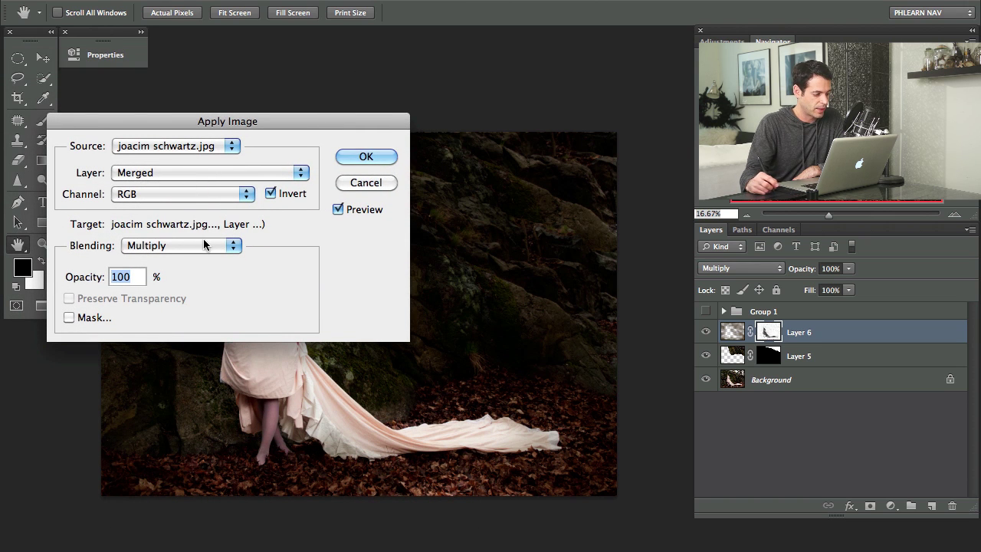
{"action": "left_click", "coordinate": [271, 194]}
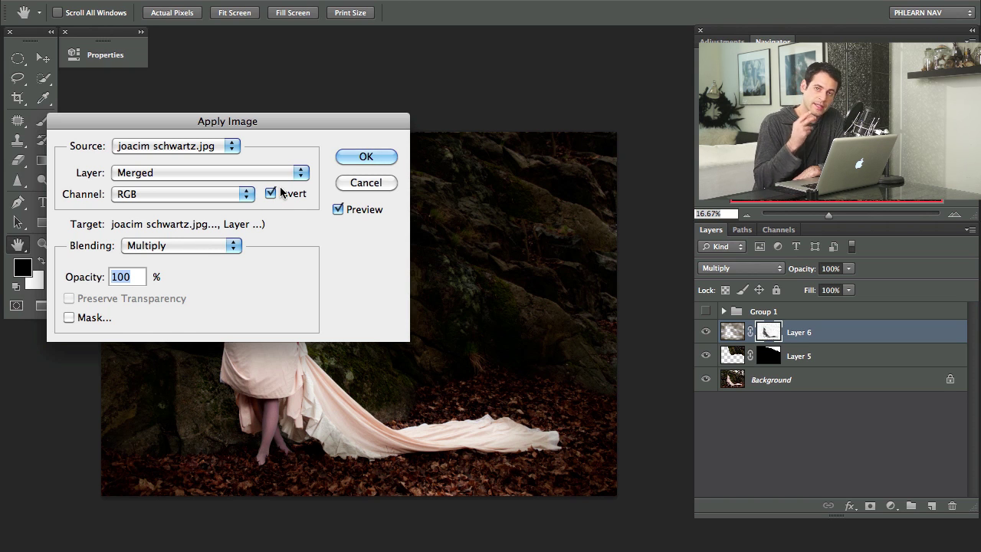
{"action": "left_click", "coordinate": [366, 157]}
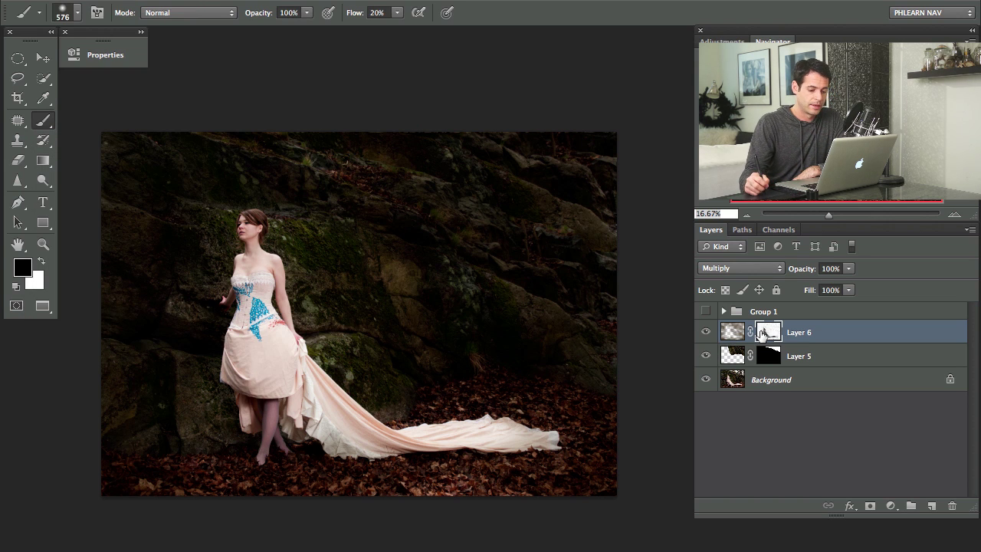
Examine Layer 6's mask on its own, and compare the image with and without the masked darkening
{"action": "left_click", "coordinate": [766, 335], "text": "alt"}
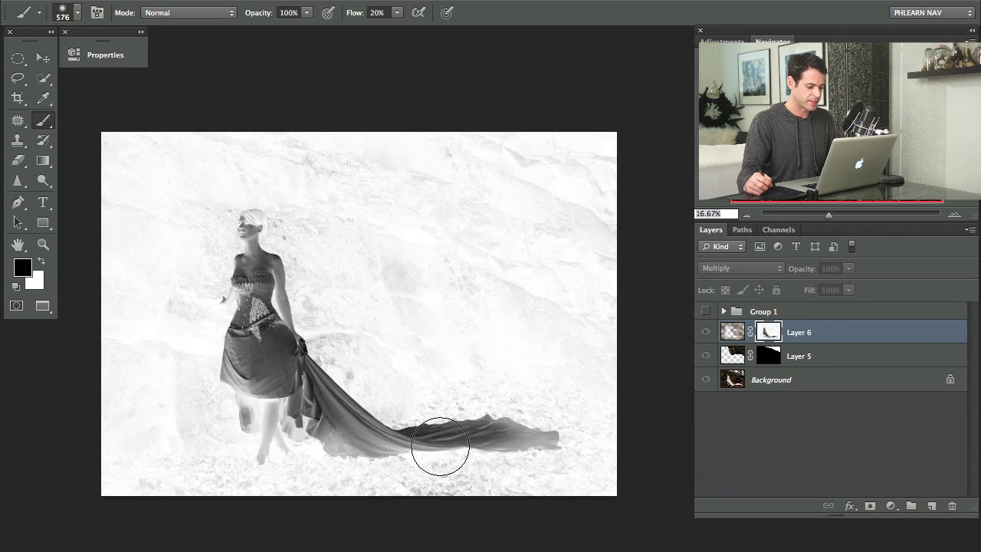
{"action": "left_click", "coordinate": [707, 334]}
{"action": "left_click", "coordinate": [706, 334]}
{"action": "left_click", "coordinate": [707, 334]}
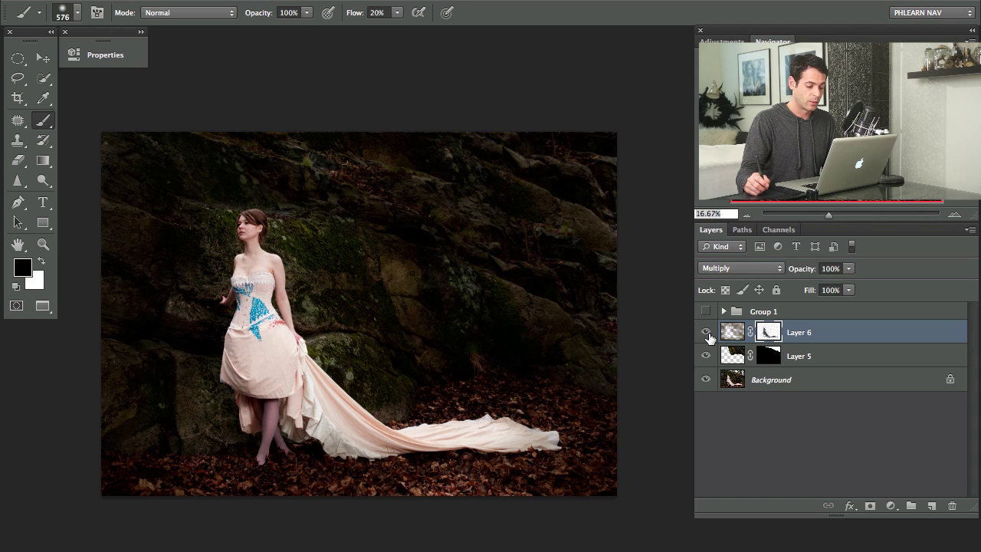
{"action": "left_click", "coordinate": [707, 334]}
{"action": "left_click", "coordinate": [707, 334]}
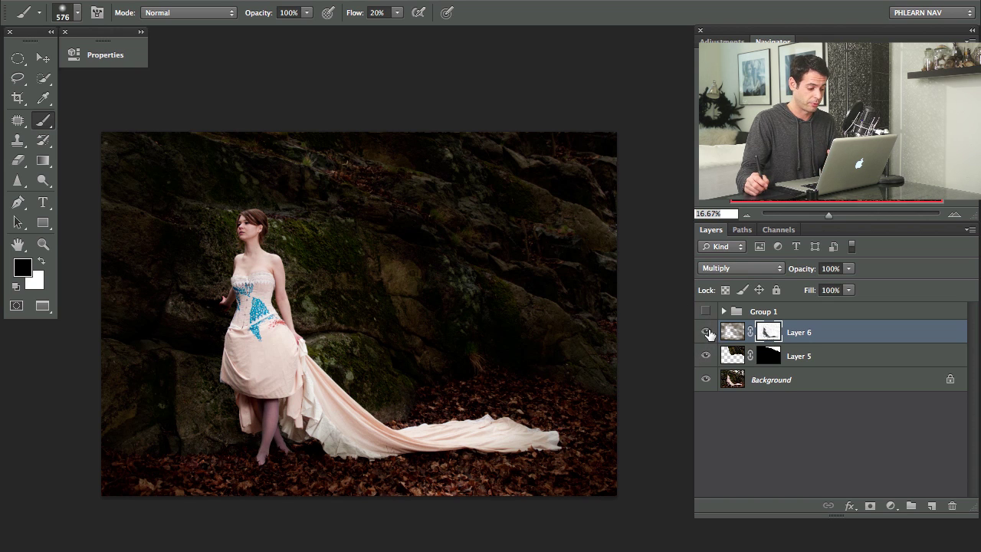
{"action": "left_click", "coordinate": [707, 334]}
{"action": "left_click", "coordinate": [707, 335]}
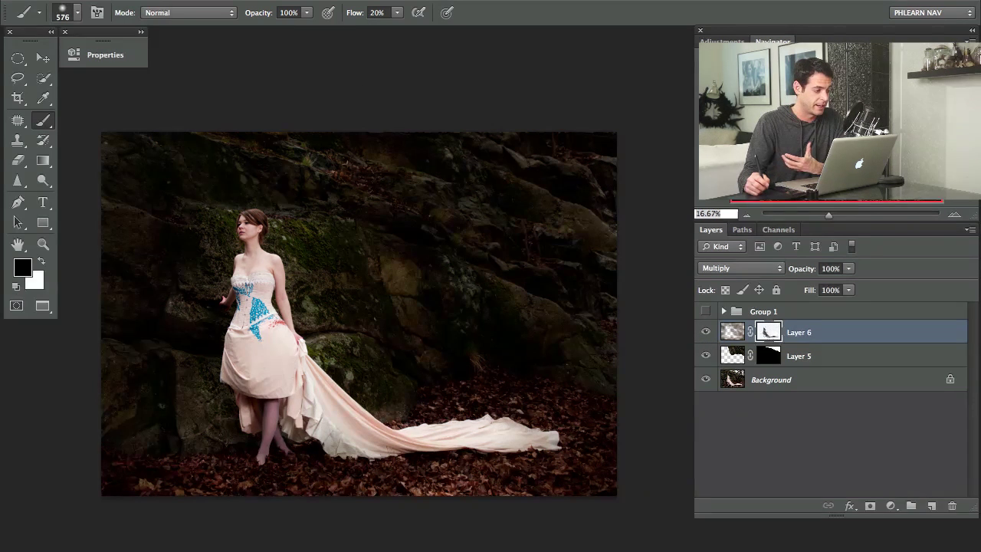
Strengthen Layer 6's mask with three more Apply Image passes of the inverted merged RGB channel, Multiply at 100% opacity
{"action": "left_click", "coordinate": [192, 1]}
{"action": "left_click", "coordinate": [214, 240]}
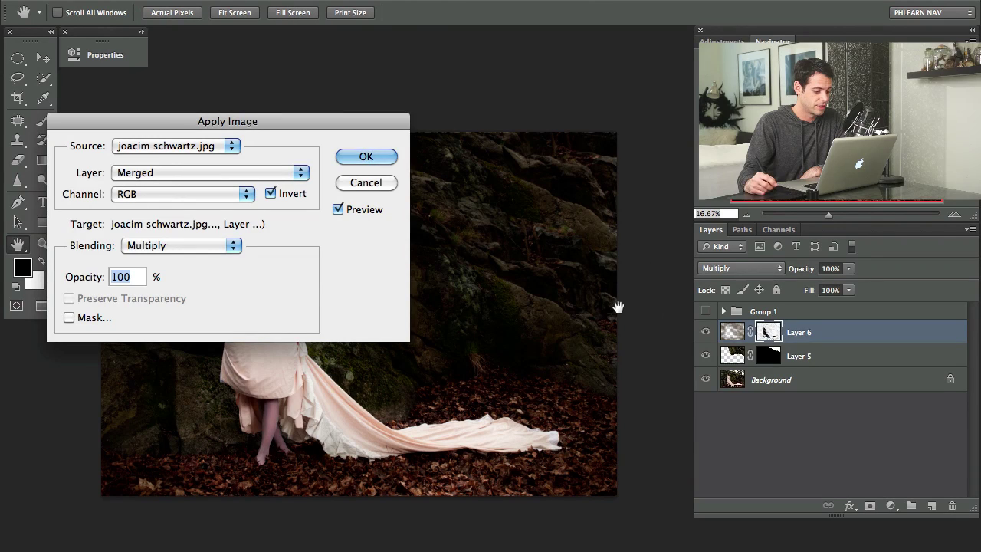
{"action": "key", "text": "Return"}
{"action": "key", "text": "b"}
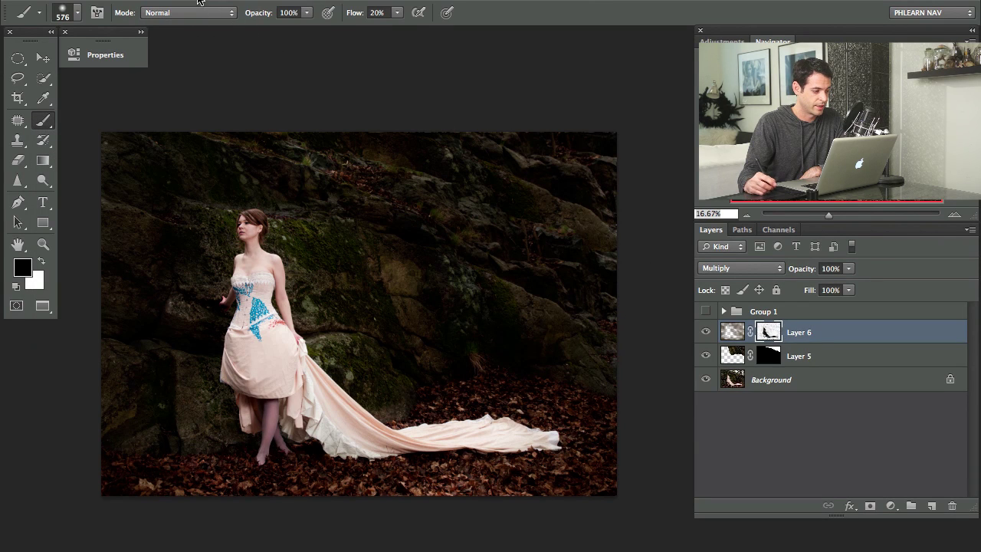
{"action": "left_click", "coordinate": [197, 2]}
{"action": "left_click", "coordinate": [314, 242]}
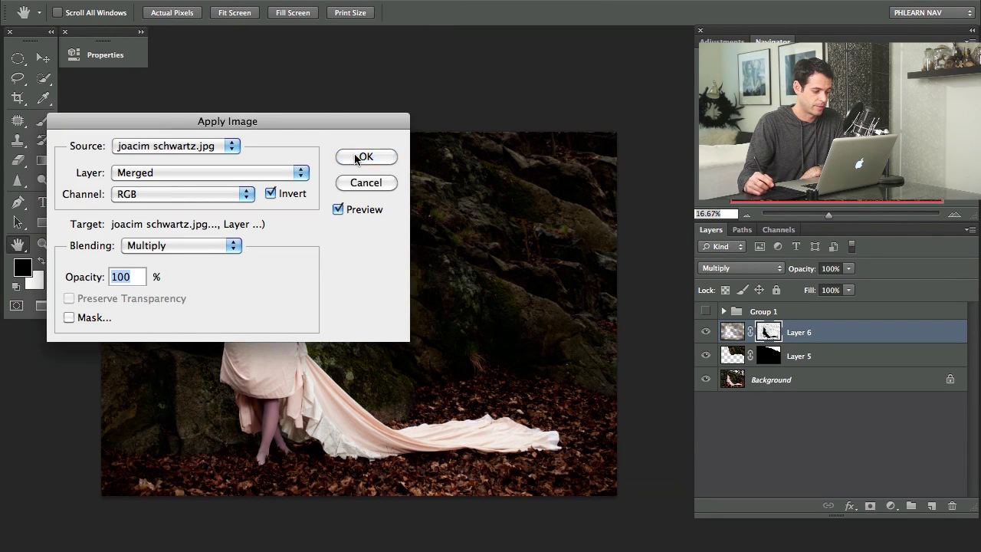
{"action": "left_click", "coordinate": [355, 159]}
{"action": "key", "text": "b"}
{"action": "left_click", "coordinate": [197, 1]}
{"action": "key", "text": "Escape"}
{"action": "left_click", "coordinate": [197, 1]}
{"action": "left_click", "coordinate": [306, 240]}
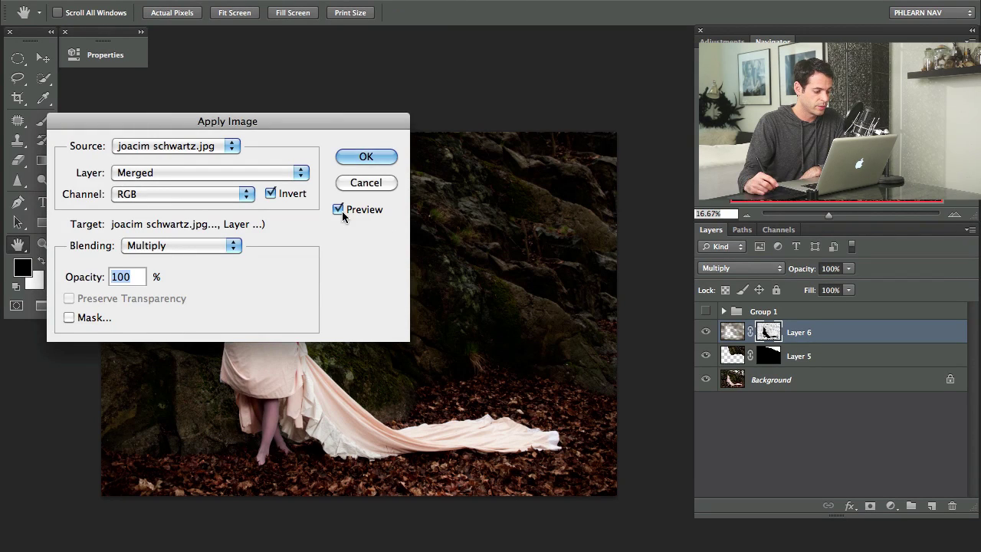
{"action": "left_click", "coordinate": [367, 157]}
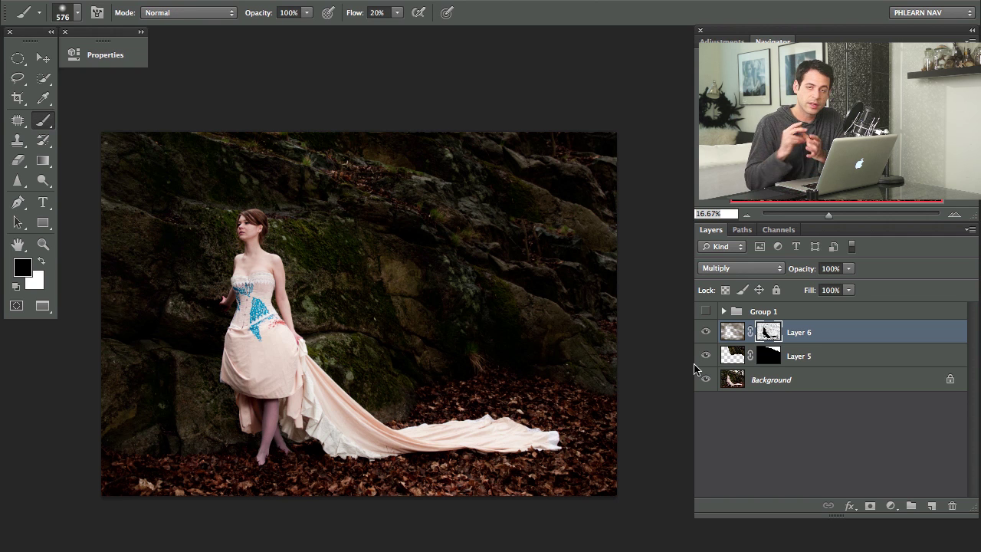
Examine Layer 6's mask on its own, and compare the image with the mask disabled and enabled
{"action": "left_click", "coordinate": [770, 334], "text": "alt"}
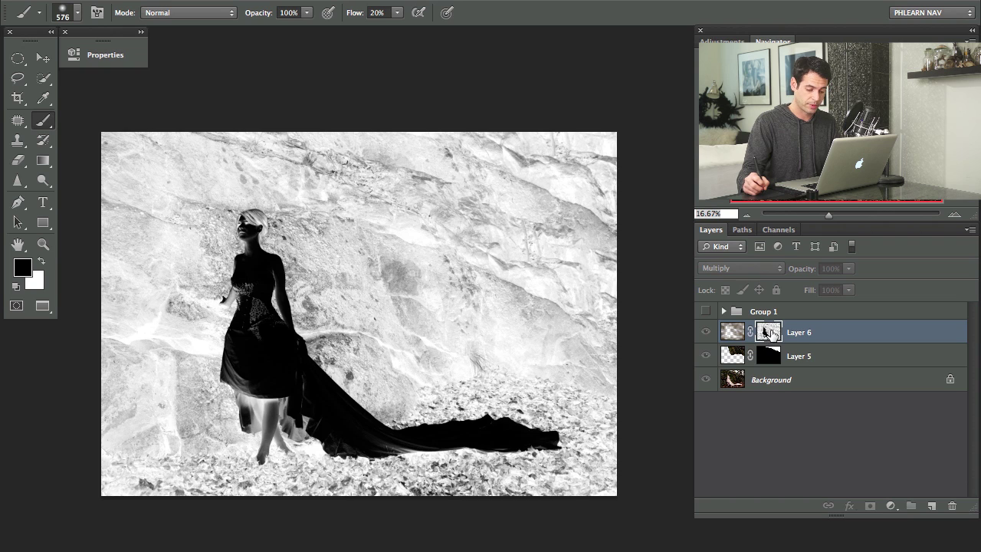
{"action": "left_click", "coordinate": [770, 333], "text": "alt"}
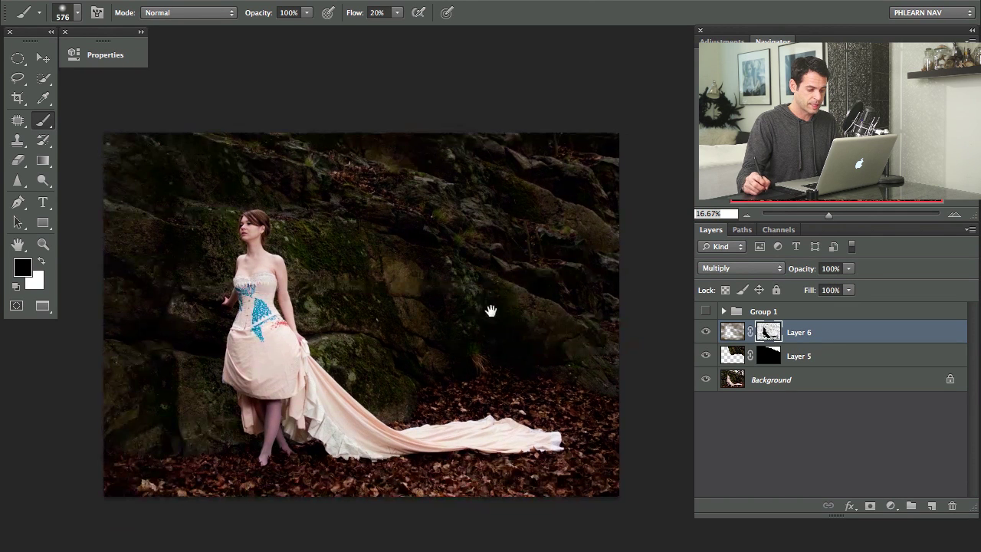
{"action": "left_click_drag", "start_coordinate": [489, 313], "coordinate": [493, 300]}
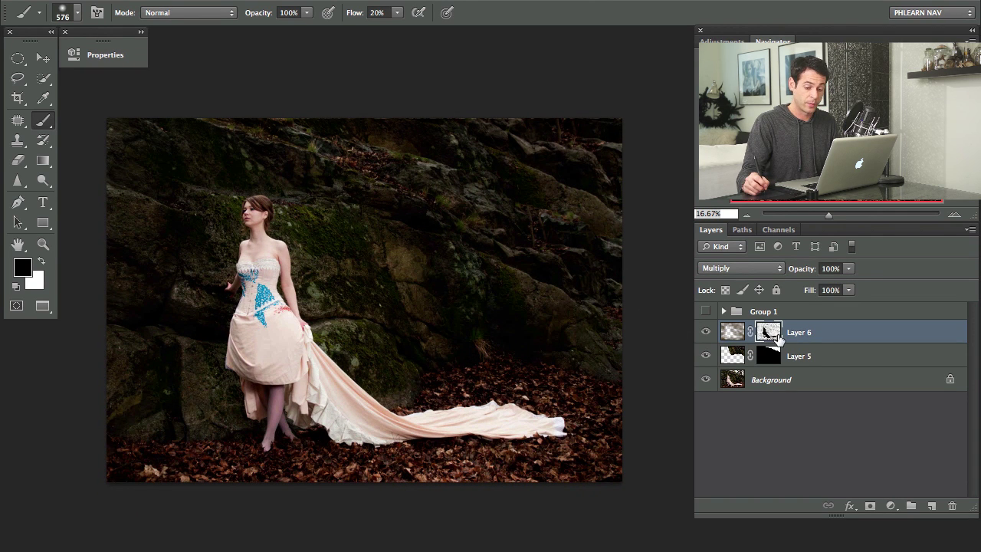
{"action": "left_click", "coordinate": [766, 333], "text": "shift"}
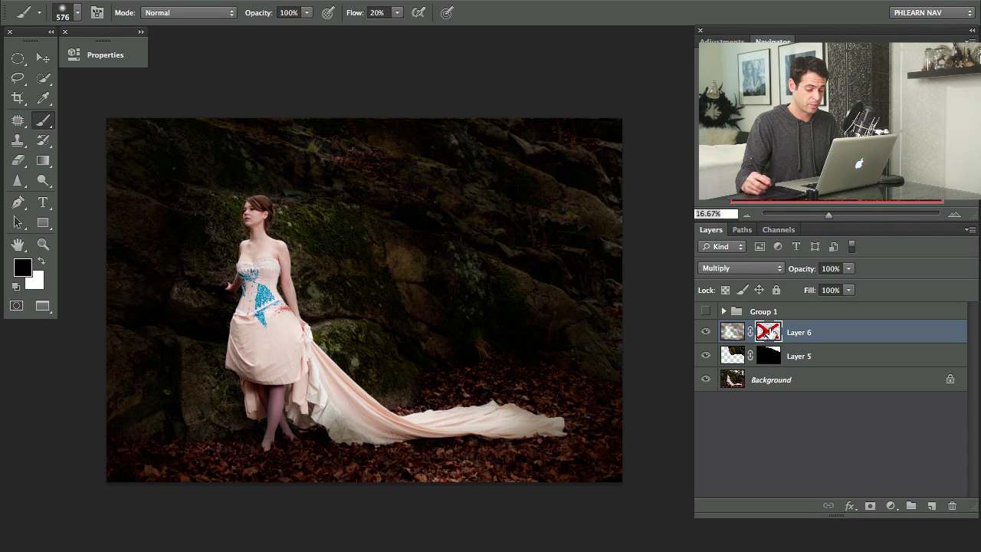
{"action": "left_click", "coordinate": [766, 336], "text": "shift"}
{"action": "left_click", "coordinate": [767, 334], "text": "shift"}
{"action": "left_click", "coordinate": [767, 334], "text": "shift"}
{"action": "left_click", "coordinate": [767, 333], "text": "shift"}
{"action": "left_click", "coordinate": [767, 333], "text": "shift"}
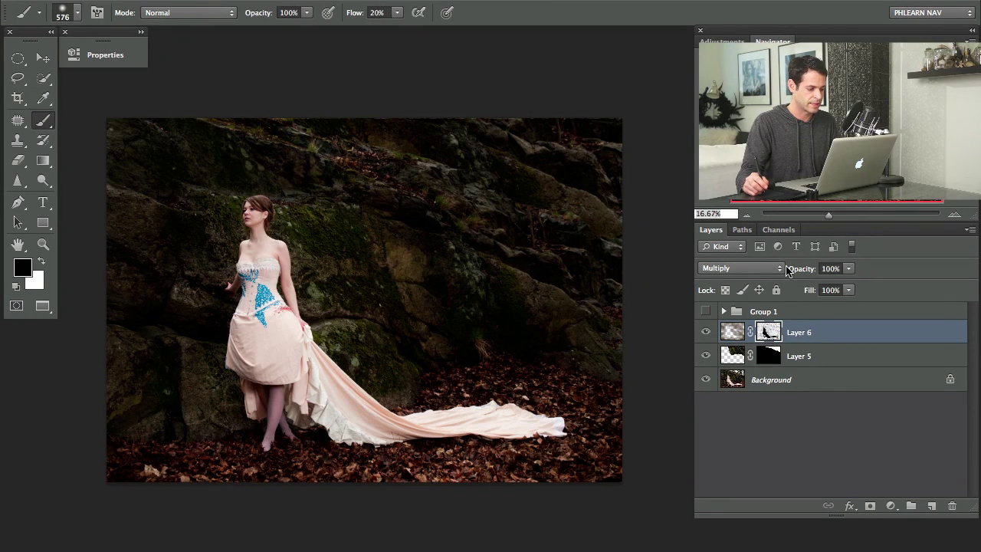
Compare the image with Layer 6 hidden and shown to judge the masked darkening
{"action": "left_click", "coordinate": [706, 332]}
{"action": "left_click", "coordinate": [706, 334]}
{"action": "left_click", "coordinate": [705, 336]}
{"action": "left_click", "coordinate": [704, 337]}
{"action": "left_click", "coordinate": [703, 341]}
{"action": "left_click", "coordinate": [701, 341]}
{"action": "left_click", "coordinate": [701, 342]}
{"action": "left_click", "coordinate": [707, 337]}
{"action": "left_click", "coordinate": [706, 338]}
{"action": "left_click", "coordinate": [705, 340]}
{"action": "left_click", "coordinate": [706, 341]}
{"action": "left_click", "coordinate": [706, 334]}
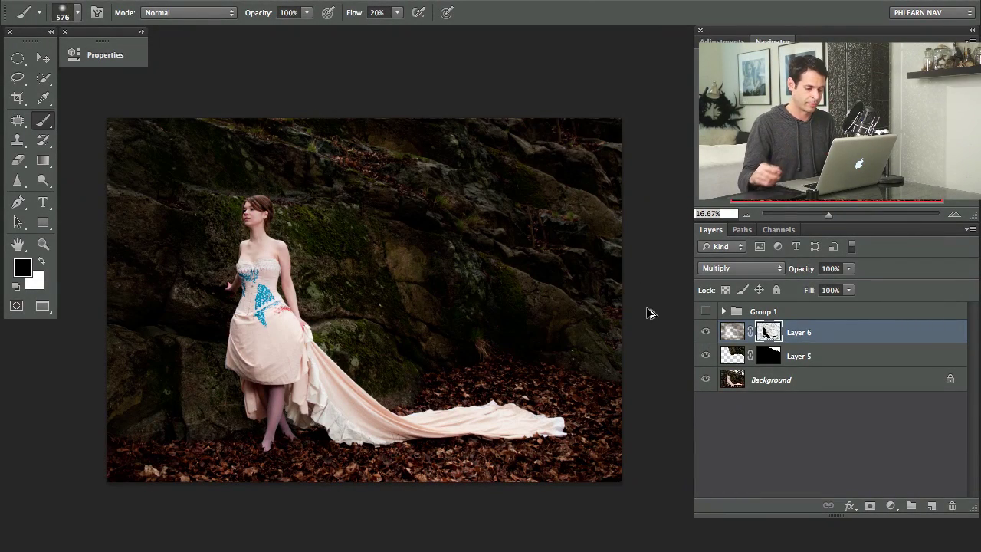
Add a new Multiply layer above Layer 6 and paint sampled dark brown over the outer rocks, leaf-covered ground and dress train
{"action": "key", "text": "ctrl+shift+alt+n"}
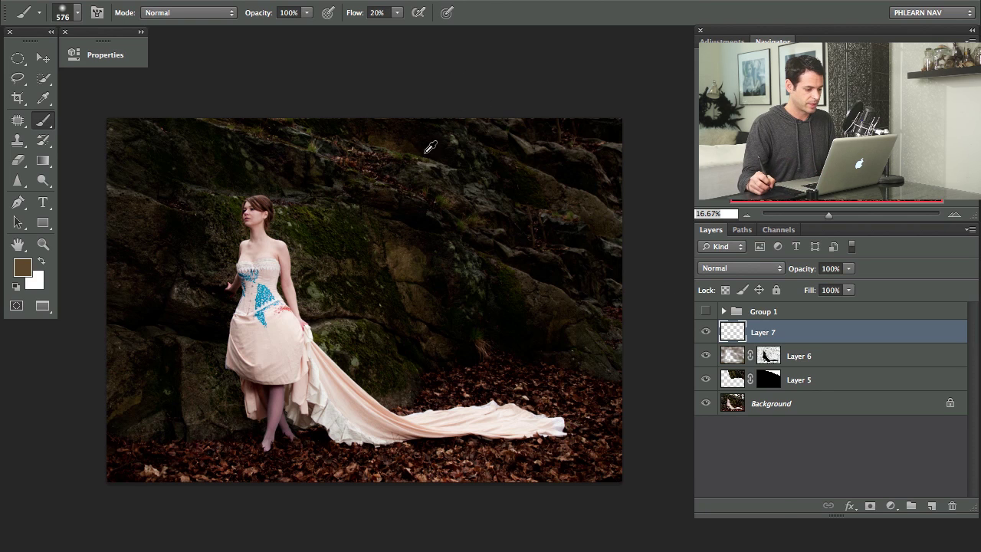
{"action": "left_click", "coordinate": [721, 268]}
{"action": "left_click", "coordinate": [724, 302]}
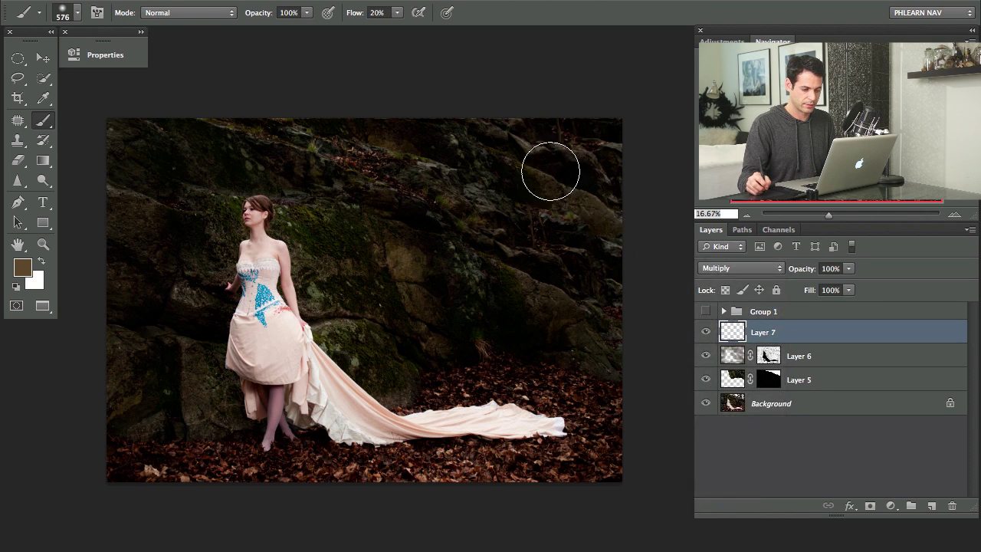
{"action": "mouse_move", "coordinate": [542, 133]}
{"action": "left_mouse_down"}
{"action": "mouse_move", "coordinate": [631, 149]}
{"action": "mouse_move", "coordinate": [329, 136]}
{"action": "mouse_move", "coordinate": [554, 171]}
{"action": "mouse_move", "coordinate": [618, 237]}
{"action": "mouse_move", "coordinate": [598, 296]}
{"action": "mouse_move", "coordinate": [671, 179]}
{"action": "left_mouse_up"}
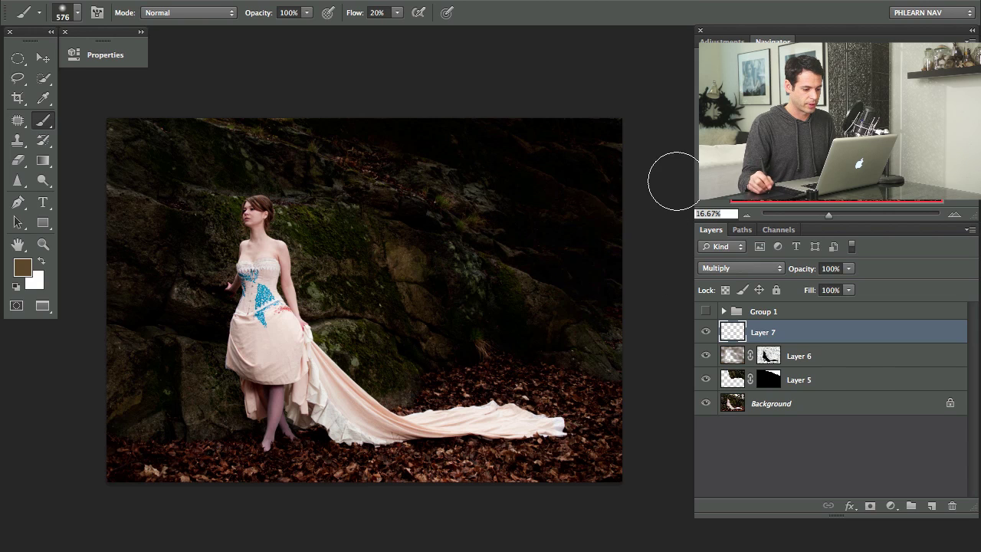
{"action": "mouse_move", "coordinate": [279, 125]}
{"action": "left_mouse_down"}
{"action": "mouse_move", "coordinate": [328, 130]}
{"action": "mouse_move", "coordinate": [135, 149]}
{"action": "left_mouse_up"}
{"action": "mouse_move", "coordinate": [81, 432]}
{"action": "left_mouse_down"}
{"action": "mouse_move", "coordinate": [151, 411]}
{"action": "mouse_move", "coordinate": [143, 390]}
{"action": "mouse_move", "coordinate": [153, 471]}
{"action": "mouse_move", "coordinate": [135, 477]}
{"action": "mouse_move", "coordinate": [199, 475]}
{"action": "mouse_move", "coordinate": [194, 433]}
{"action": "mouse_move", "coordinate": [144, 473]}
{"action": "mouse_move", "coordinate": [180, 453]}
{"action": "mouse_move", "coordinate": [201, 472]}
{"action": "mouse_move", "coordinate": [155, 363]}
{"action": "mouse_move", "coordinate": [85, 440]}
{"action": "left_mouse_up"}
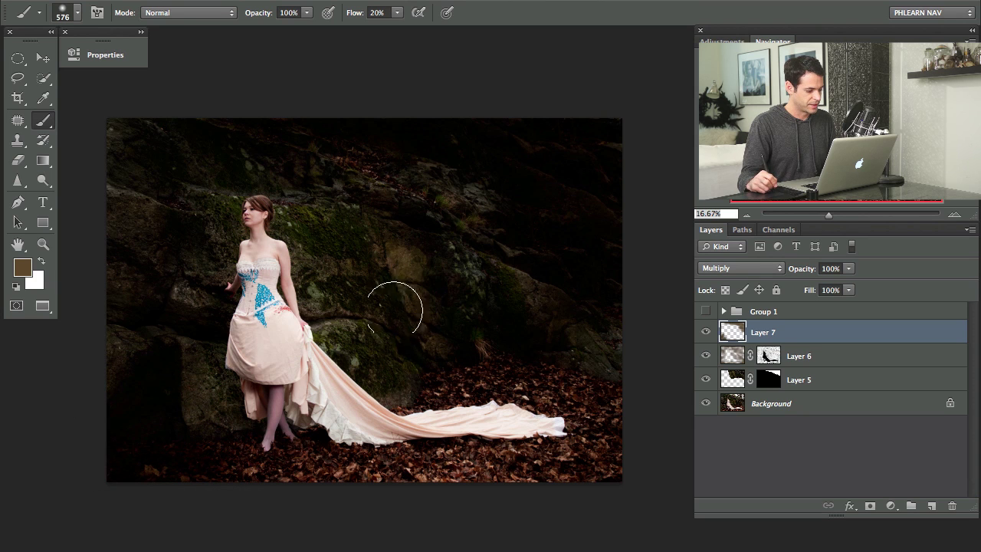
{"action": "mouse_move", "coordinate": [462, 377]}
{"action": "left_mouse_down"}
{"action": "mouse_move", "coordinate": [587, 353]}
{"action": "mouse_move", "coordinate": [547, 355]}
{"action": "mouse_move", "coordinate": [530, 377]}
{"action": "mouse_move", "coordinate": [443, 387]}
{"action": "mouse_move", "coordinate": [591, 411]}
{"action": "mouse_move", "coordinate": [582, 445]}
{"action": "mouse_move", "coordinate": [574, 455]}
{"action": "mouse_move", "coordinate": [532, 422]}
{"action": "mouse_move", "coordinate": [387, 450]}
{"action": "mouse_move", "coordinate": [573, 416]}
{"action": "mouse_move", "coordinate": [344, 473]}
{"action": "mouse_move", "coordinate": [294, 466]}
{"action": "mouse_move", "coordinate": [396, 427]}
{"action": "mouse_move", "coordinate": [348, 427]}
{"action": "mouse_move", "coordinate": [378, 373]}
{"action": "mouse_move", "coordinate": [512, 410]}
{"action": "left_mouse_up"}
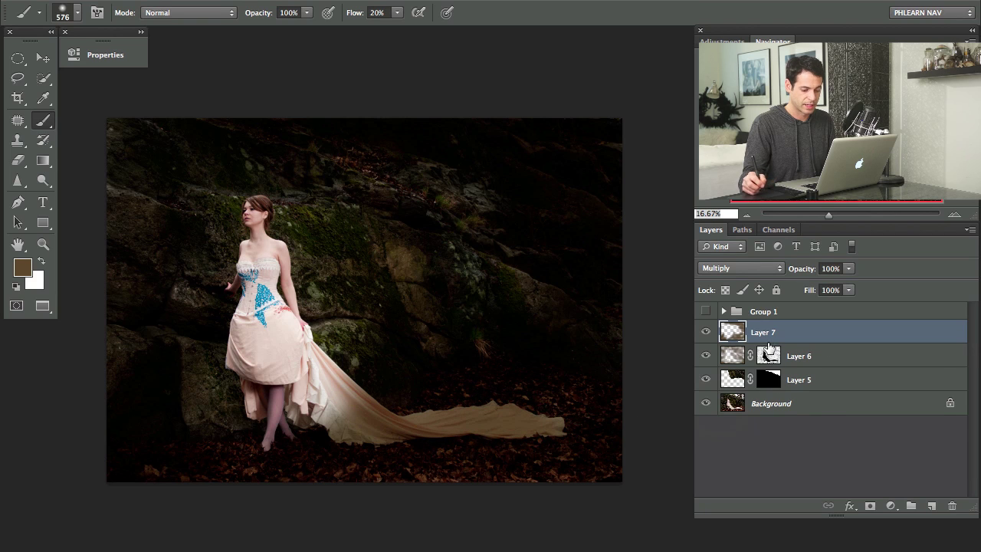
Add a mask to Layer 7 and run Apply Image on it twice with the merged RGB channel inverted, Multiply at 100% opacity
{"action": "left_click", "coordinate": [869, 508]}
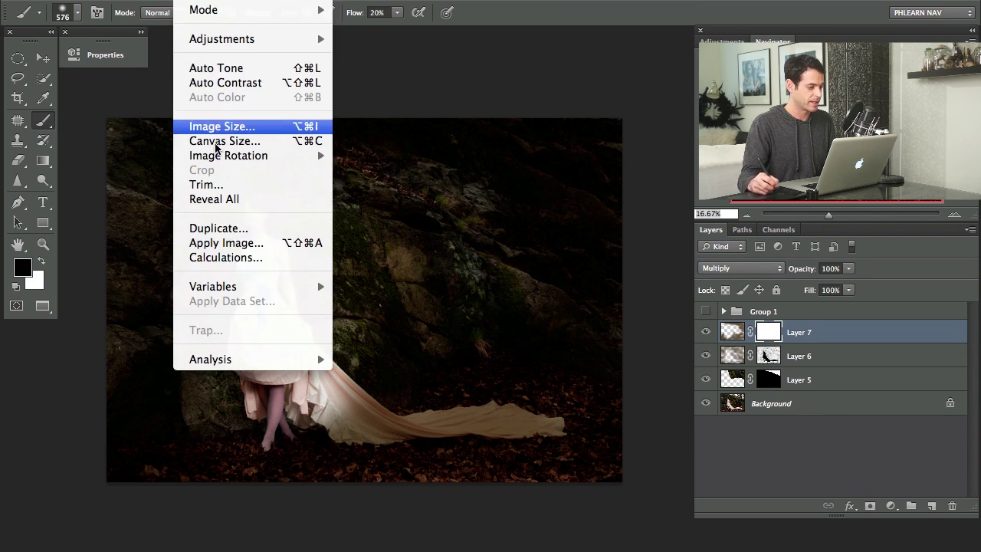
{"action": "left_click", "coordinate": [221, 240]}
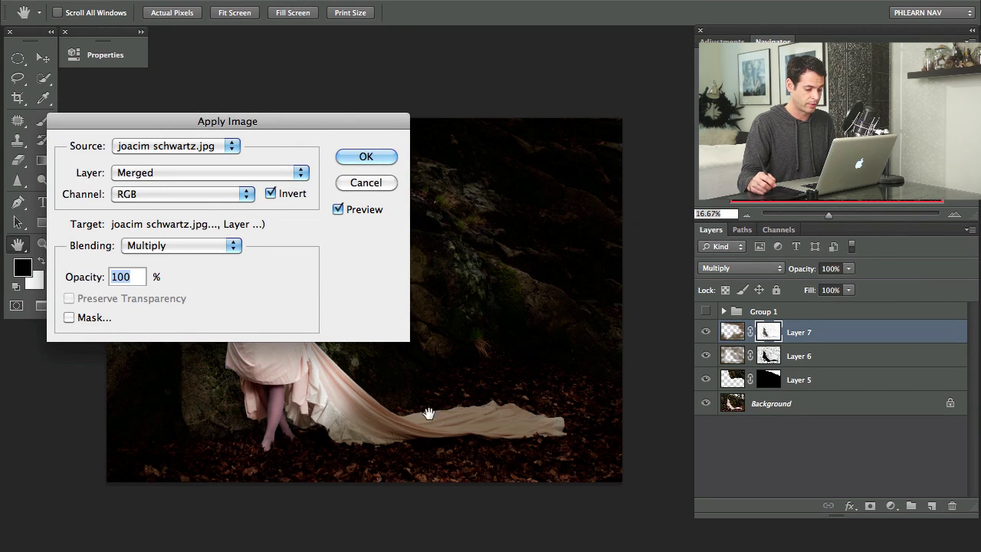
{"action": "left_click", "coordinate": [378, 158]}
{"action": "key", "text": "b"}
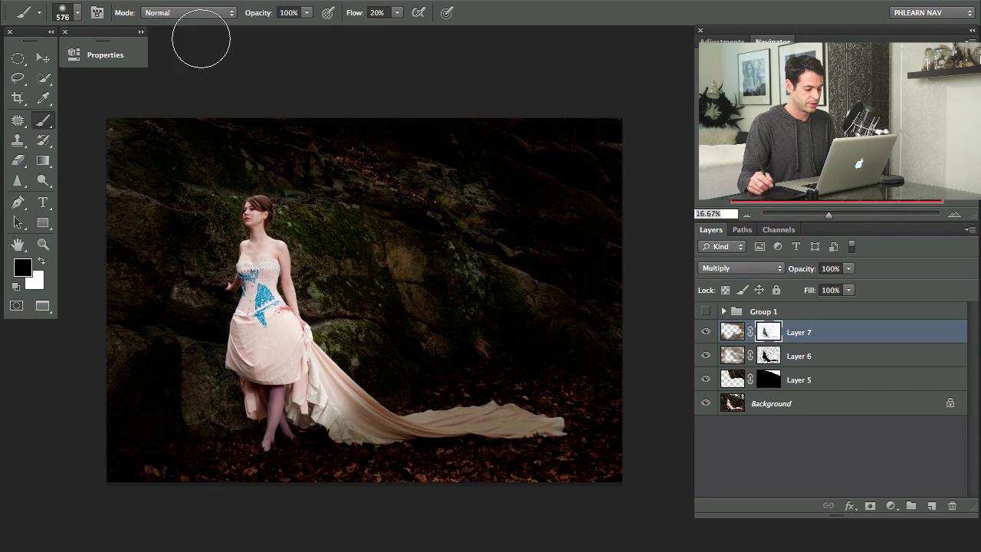
{"action": "left_click", "coordinate": [211, 2]}
{"action": "left_click", "coordinate": [225, 243]}
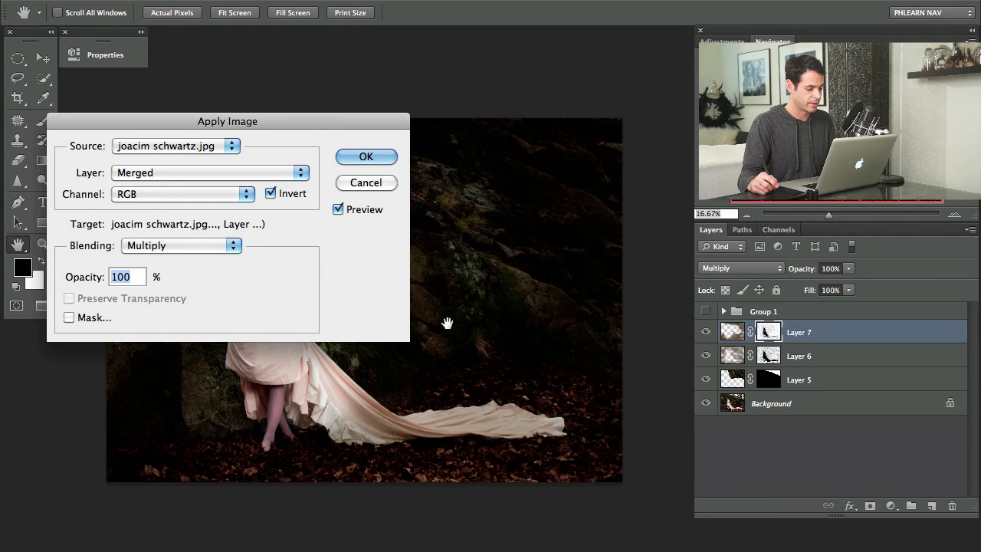
{"action": "left_click", "coordinate": [353, 157]}
{"action": "key", "text": "b"}
{"action": "left_click", "coordinate": [192, 4]}
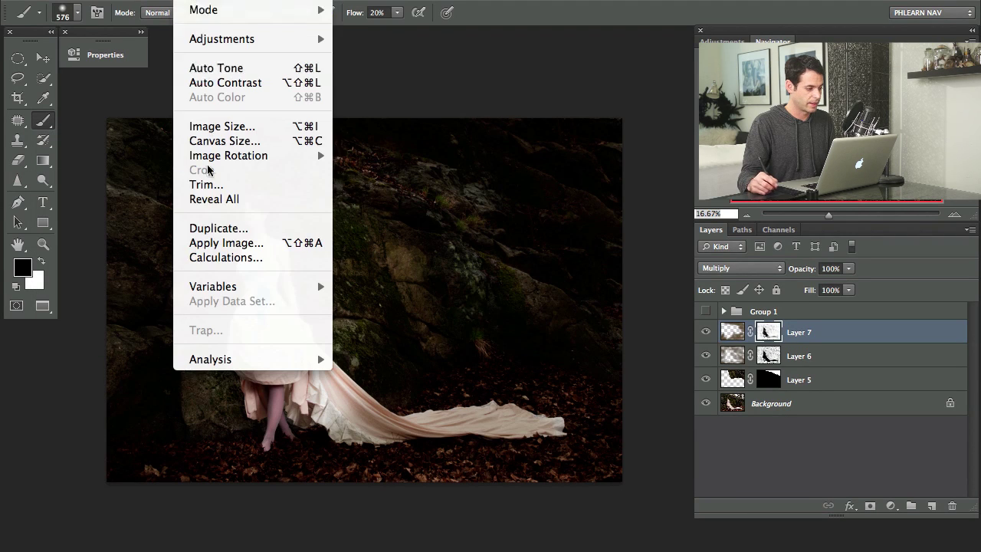
{"action": "left_click", "coordinate": [229, 230]}
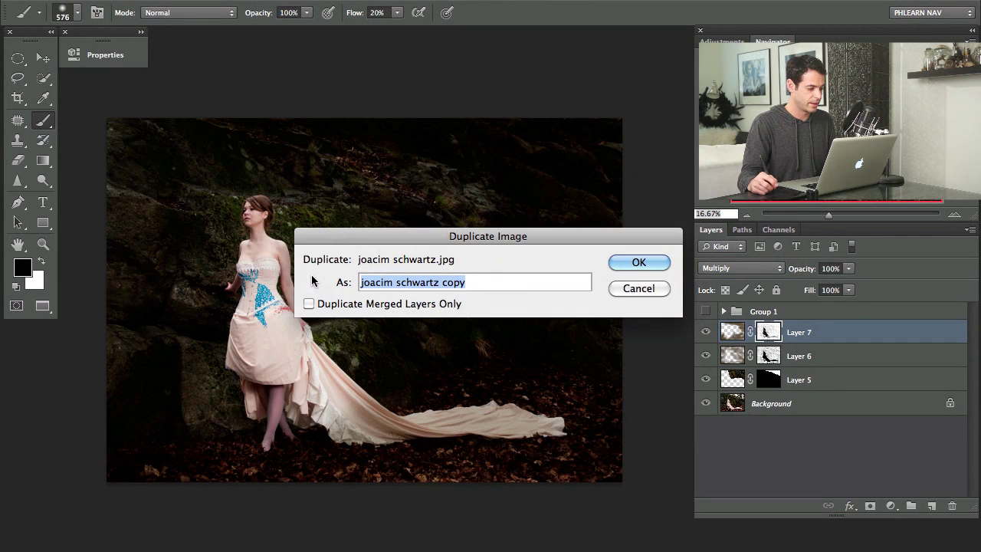
{"action": "left_click", "coordinate": [633, 292]}
Strengthen Layer 7's mask with two more Apply Image passes of the inverted merged RGB channel, Multiply at 100% opacity
{"action": "left_click", "coordinate": [191, 4]}
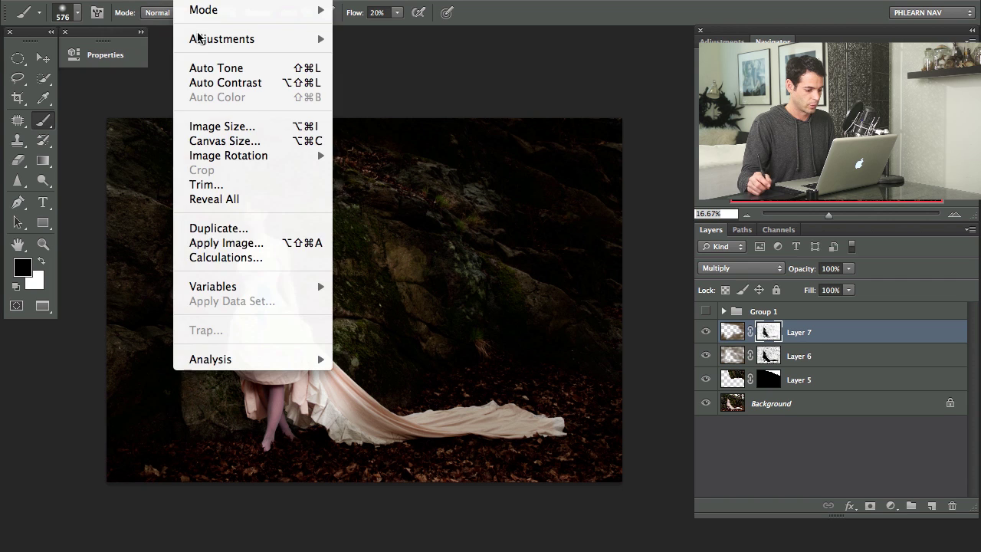
{"action": "left_click", "coordinate": [211, 243]}
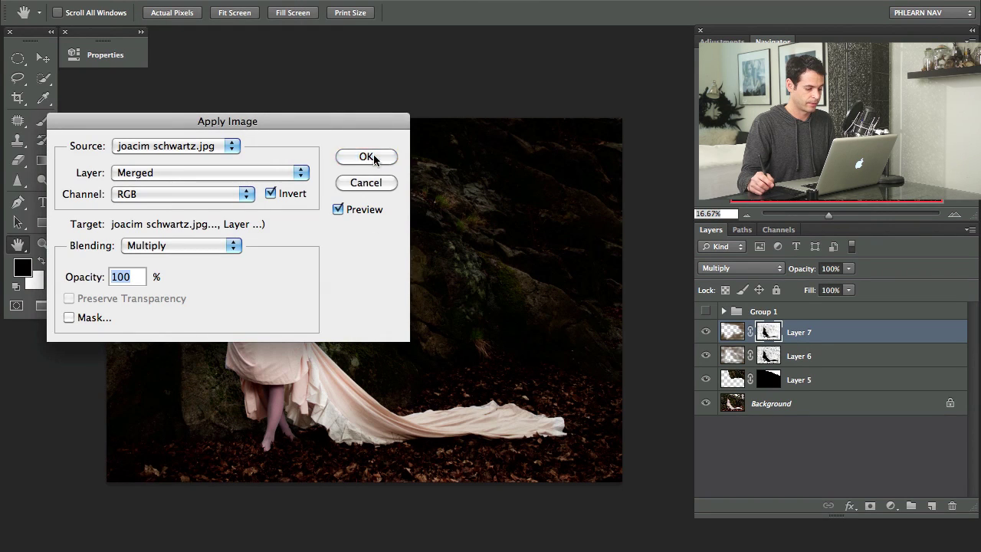
{"action": "left_click", "coordinate": [368, 157]}
{"action": "left_click", "coordinate": [192, 4]}
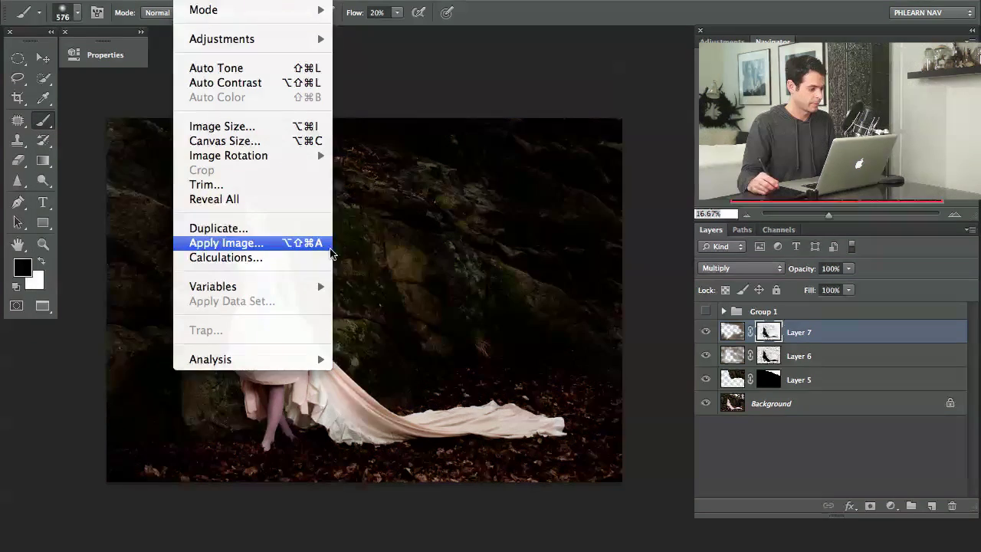
{"action": "left_click", "coordinate": [329, 244]}
{"action": "left_click", "coordinate": [368, 157]}
Compare the image with and without Layer 7's masked darkening
{"action": "left_click", "coordinate": [705, 336]}
{"action": "left_click", "coordinate": [704, 337]}
{"action": "left_click", "coordinate": [704, 337]}
{"action": "left_click", "coordinate": [704, 337]}
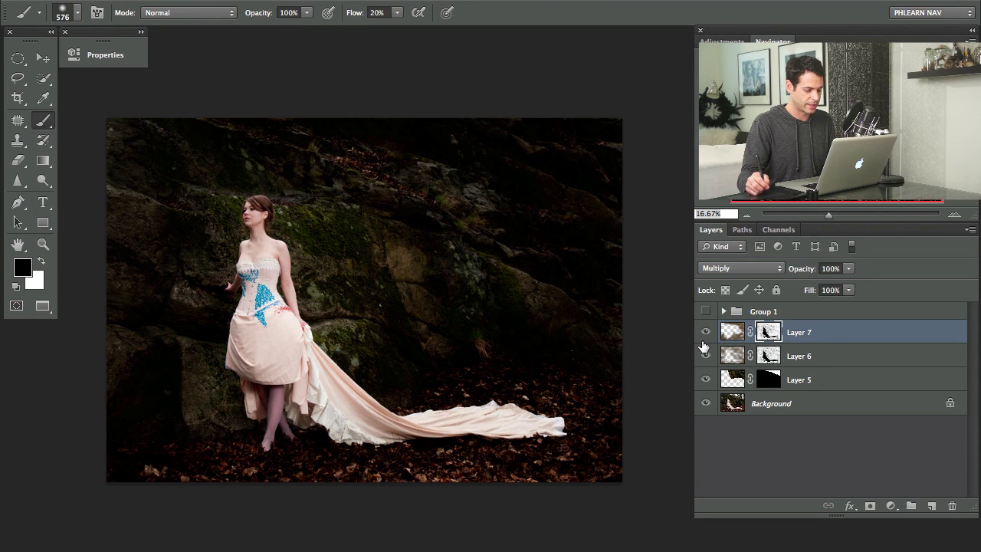
{"action": "left_click", "coordinate": [705, 335]}
{"action": "left_click", "coordinate": [706, 335]}
{"action": "left_click", "coordinate": [706, 336]}
{"action": "left_click", "coordinate": [706, 337]}
{"action": "left_click", "coordinate": [706, 336]}
{"action": "left_click", "coordinate": [706, 336]}
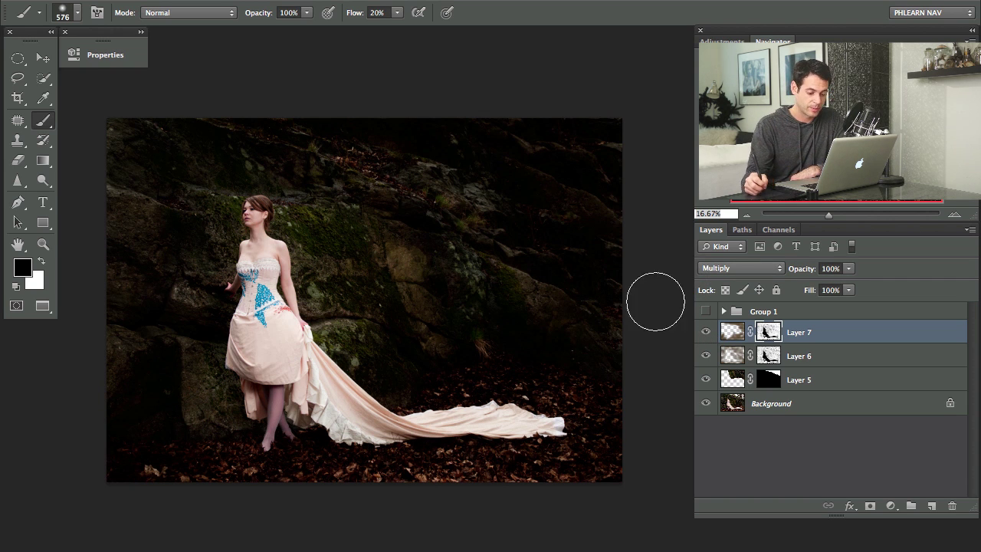
Deepen Layer 7's mask with three further Apply Image passes of the inverted merged RGB channel, Multiply at 100% opacity
{"action": "left_click", "coordinate": [188, 1]}
{"action": "left_click", "coordinate": [317, 276]}
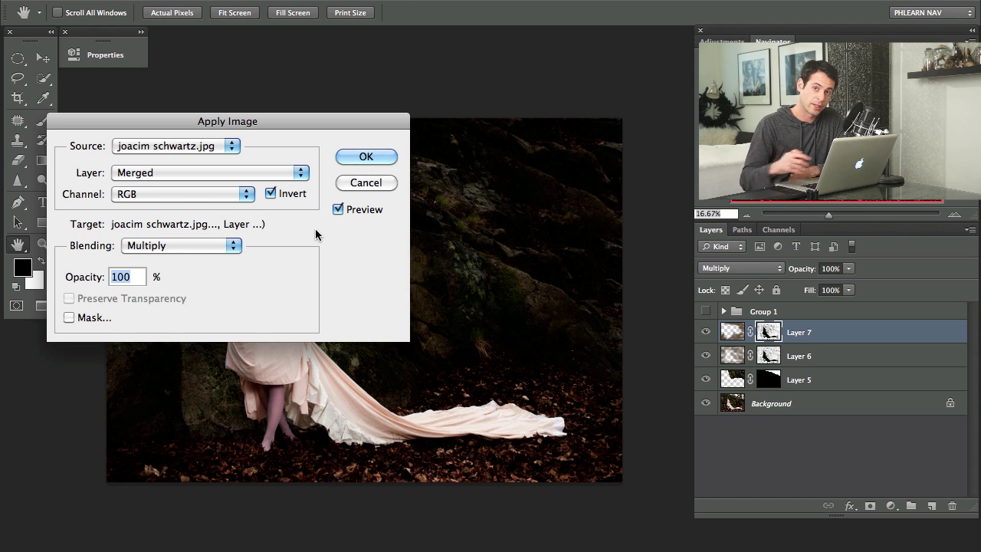
{"action": "left_click", "coordinate": [351, 163]}
{"action": "key", "text": "b"}
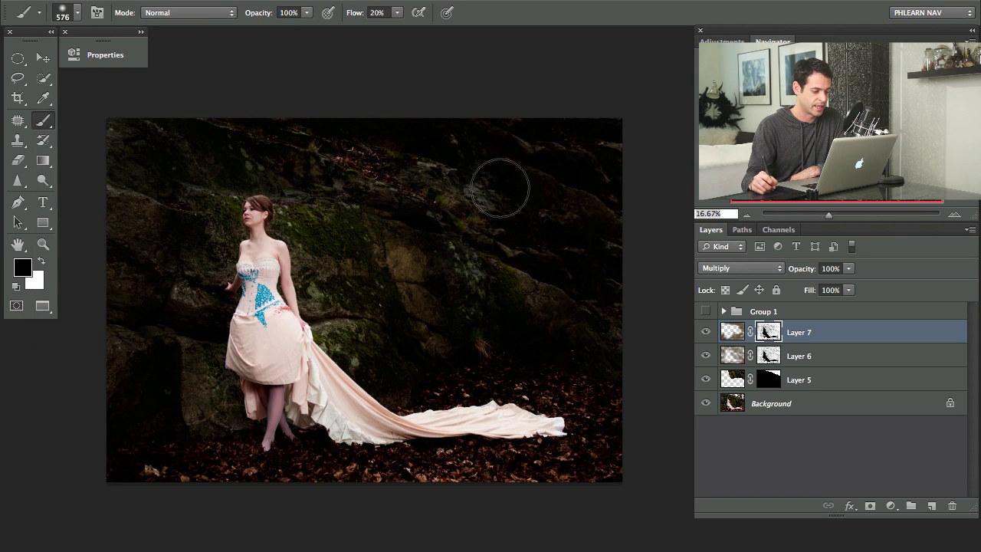
{"action": "left_click", "coordinate": [202, 3]}
{"action": "left_click", "coordinate": [291, 249]}
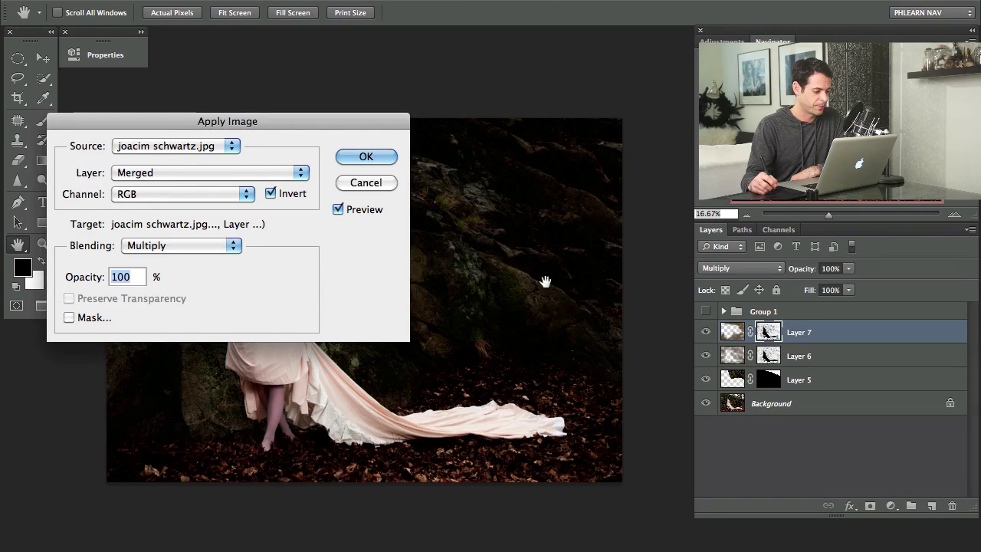
{"action": "left_click", "coordinate": [383, 164]}
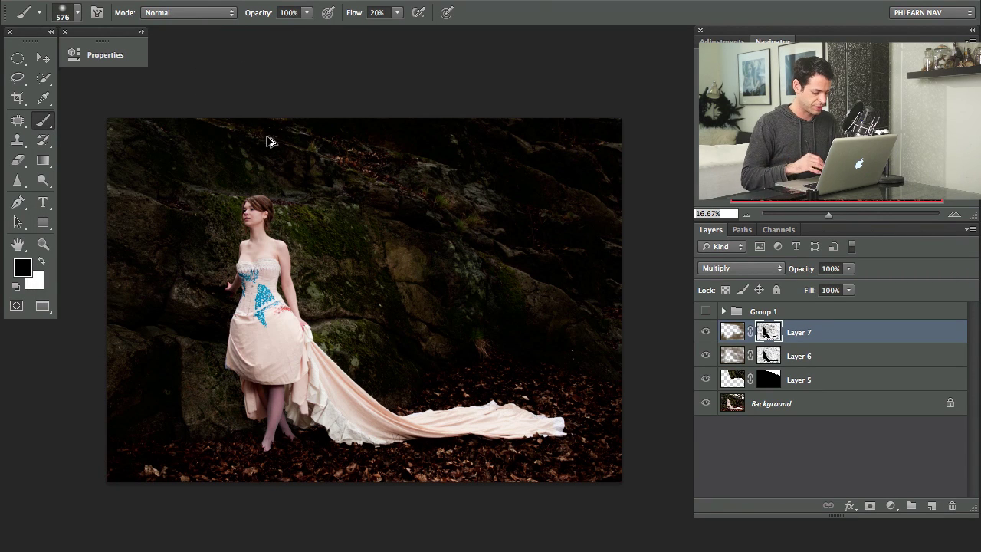
{"action": "key", "text": "ctrl+alt+shift+a"}
{"action": "left_click", "coordinate": [381, 162]}
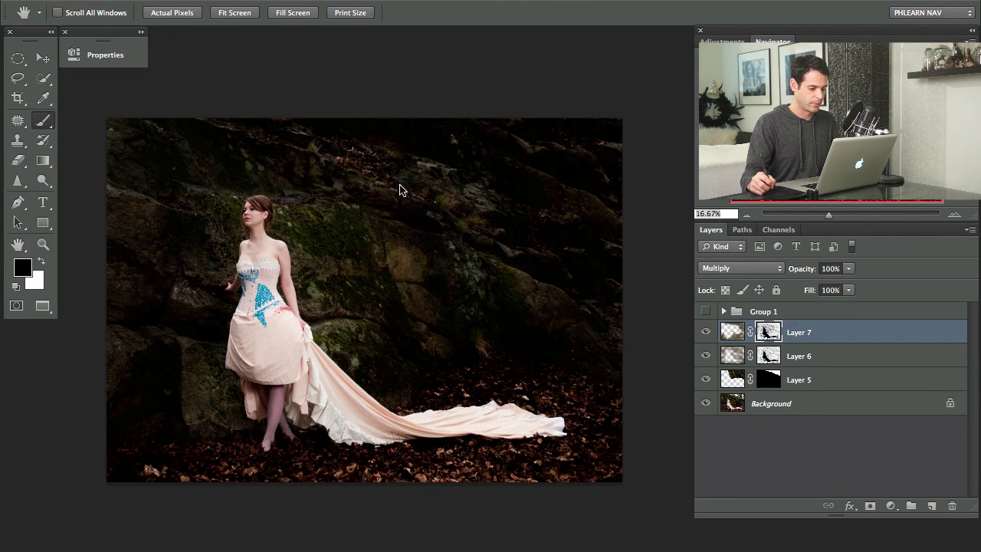
Compare the image with Layer 7 hidden and shown to check the strengthened mask
{"action": "left_click", "coordinate": [705, 334]}
{"action": "left_click", "coordinate": [705, 335]}
{"action": "left_click", "coordinate": [705, 336]}
{"action": "left_click", "coordinate": [704, 337]}
{"action": "left_click", "coordinate": [705, 336]}
{"action": "left_click", "coordinate": [705, 335]}
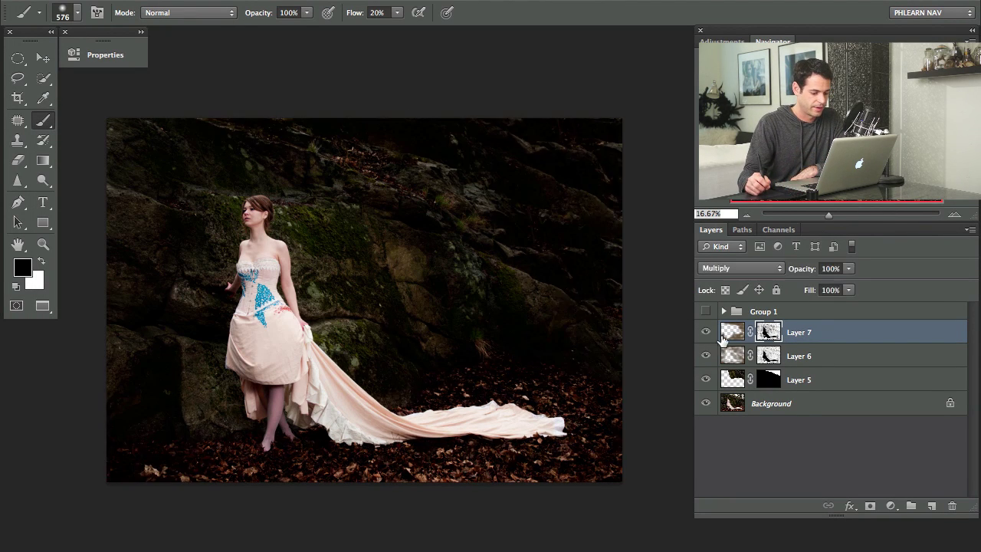
Reduce Layer 7's opacity to 70%
{"action": "left_click_drag", "start_coordinate": [799, 266], "coordinate": [793, 276]}
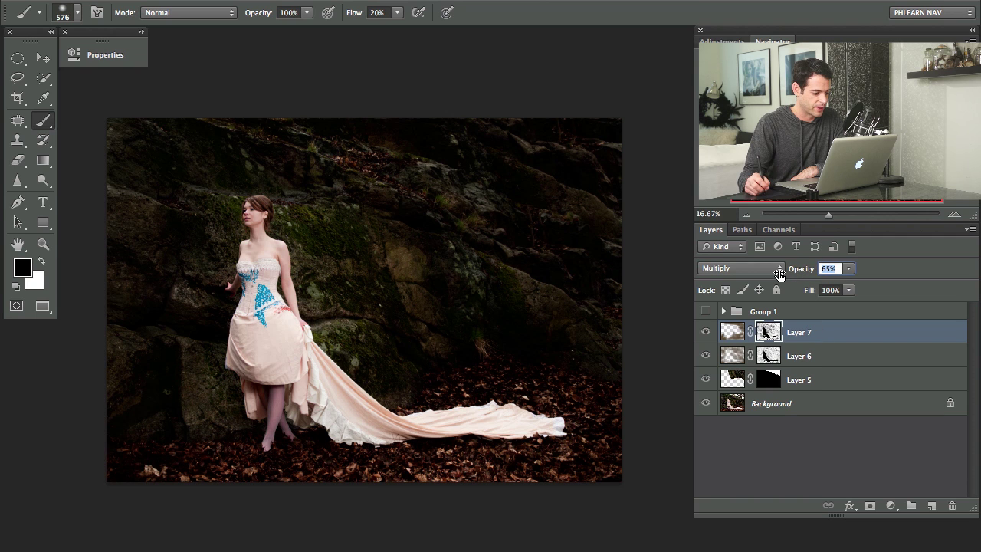
{"action": "type", "text": "77"}
{"action": "key", "text": "Return"}
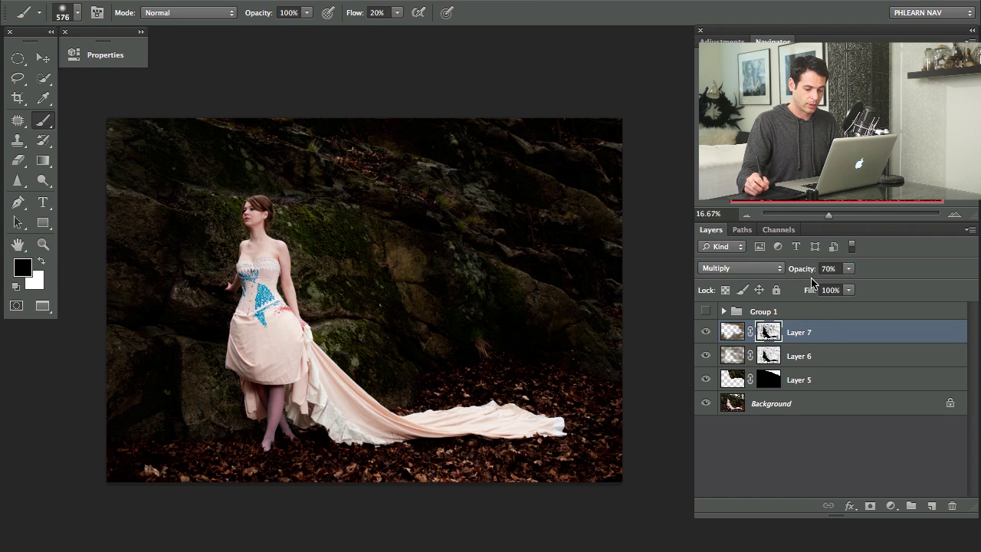
Compare the image with and without Layer 7 and Layer 6, and the full edit against the original Background alone
{"action": "left_click", "coordinate": [706, 335]}
{"action": "left_click", "coordinate": [705, 336]}
{"action": "left_click", "coordinate": [705, 356]}
{"action": "left_click", "coordinate": [706, 356]}
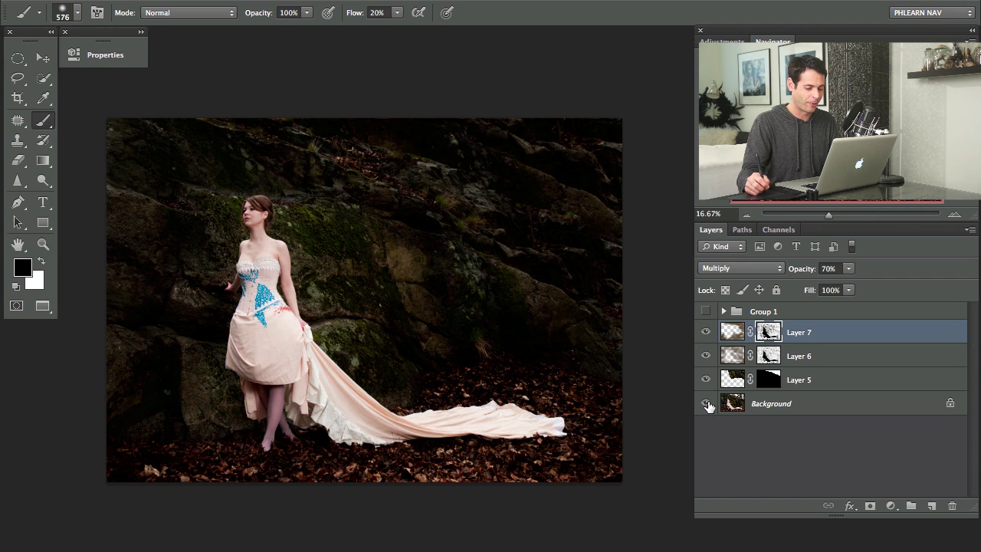
{"action": "left_click", "coordinate": [706, 403], "text": "alt"}
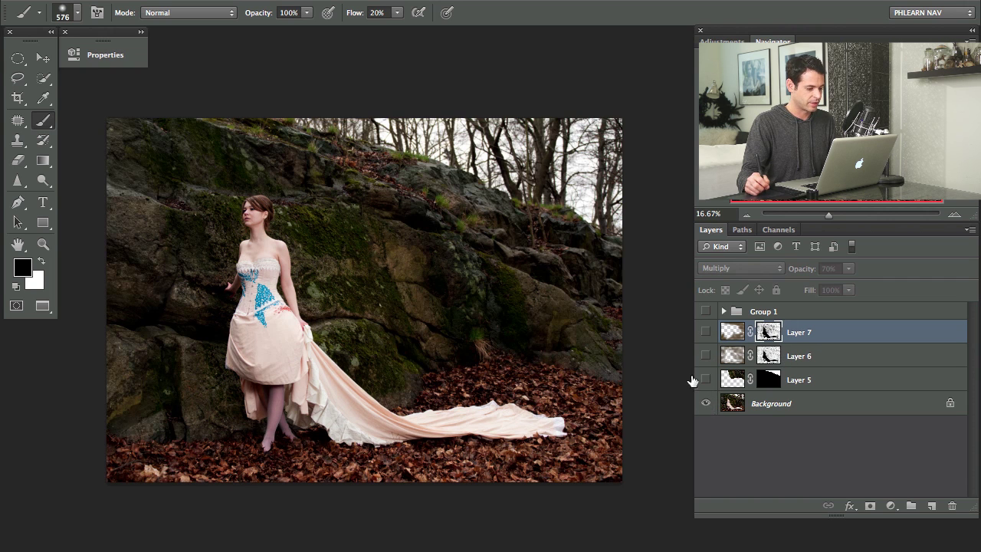
{"action": "left_click", "coordinate": [705, 404], "text": "alt"}
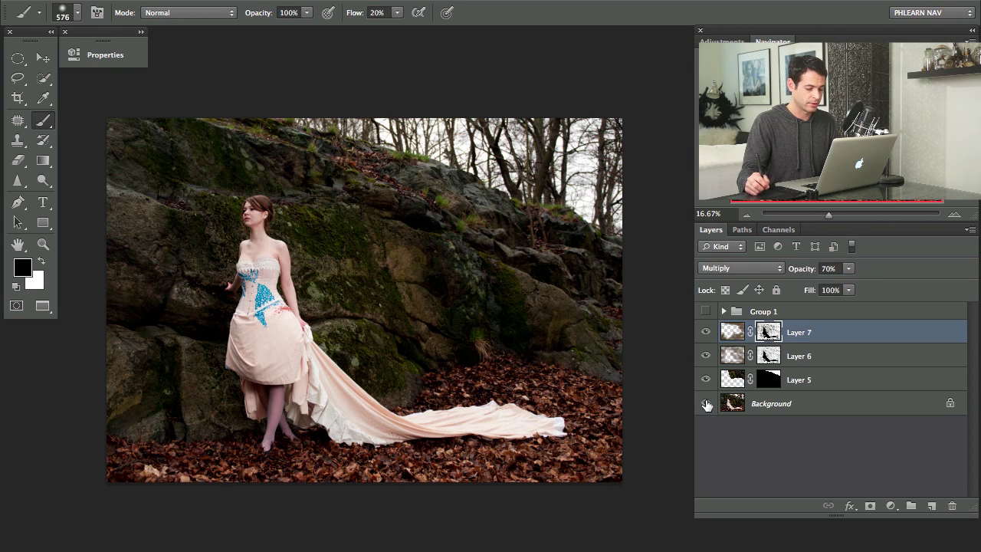
{"action": "left_click", "coordinate": [705, 404], "text": "alt"}
{"action": "left_click", "coordinate": [706, 403], "text": "alt"}
{"action": "left_click", "coordinate": [705, 404], "text": "alt"}
{"action": "left_click", "coordinate": [705, 404], "text": "alt"}
{"action": "left_click", "coordinate": [705, 404], "text": "alt"}
{"action": "left_click", "coordinate": [705, 405], "text": "alt"}
Reduce Layer 6's opacity to 83%, checking its effect by hiding and showing the layer
{"action": "left_click", "coordinate": [705, 356]}
{"action": "left_click", "coordinate": [705, 355]}
{"action": "left_click", "coordinate": [804, 357]}
{"action": "left_click", "coordinate": [794, 270]}
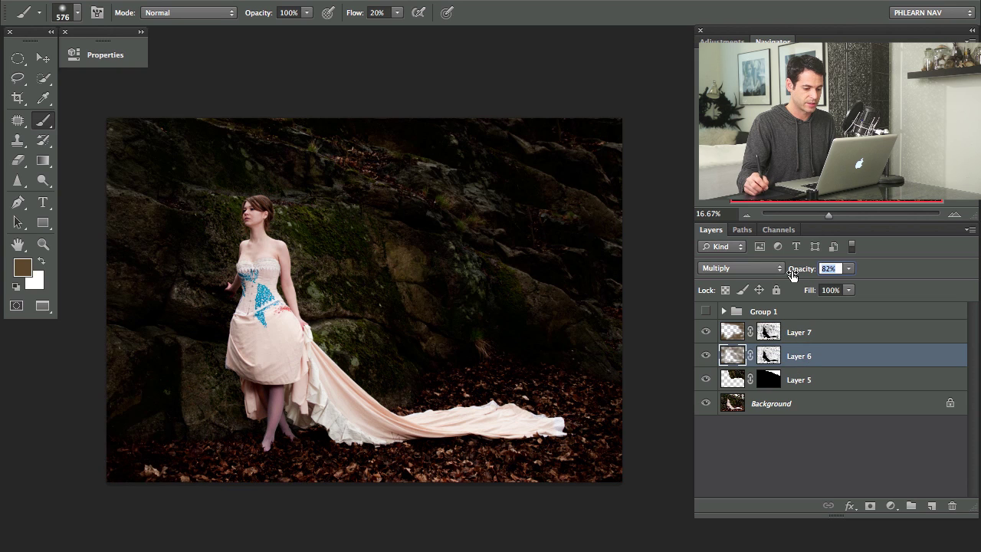
{"action": "type", "text": "83"}
{"action": "left_click", "coordinate": [706, 356]}
{"action": "left_click", "coordinate": [706, 355]}
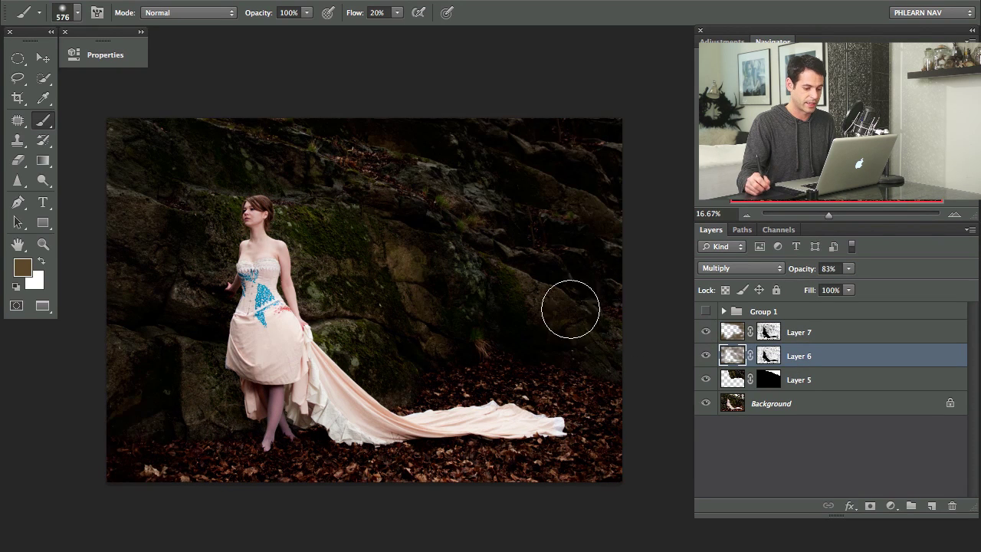
Compare the image with and without Layer 7, and the full edit against the original Background alone
{"action": "left_click", "coordinate": [706, 333]}
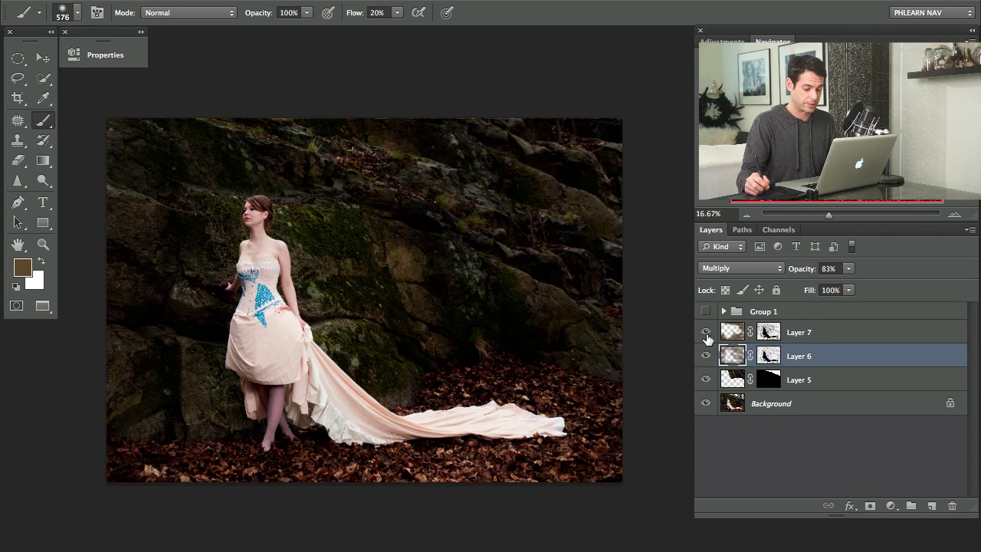
{"action": "left_click", "coordinate": [705, 403], "text": "alt"}
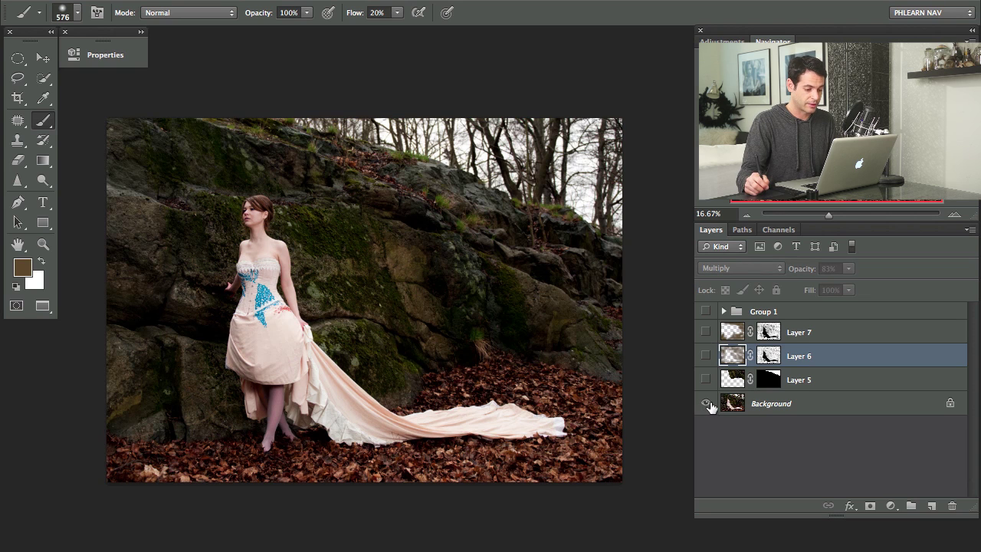
{"action": "left_click", "coordinate": [705, 403], "text": "alt"}
{"action": "left_click", "coordinate": [706, 403], "text": "alt"}
{"action": "left_click", "coordinate": [706, 403], "text": "alt"}
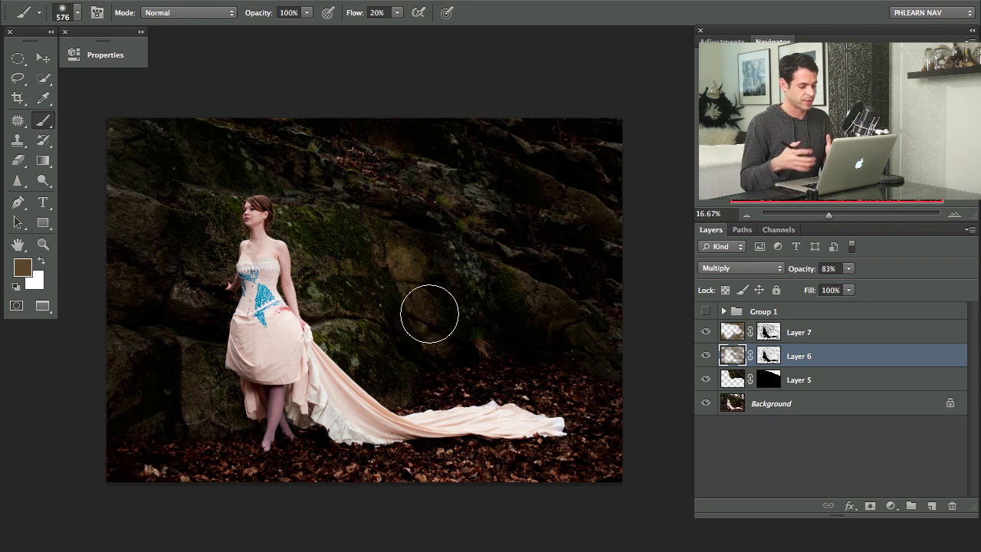
Add a Curves adjustment layer above Layer 7 and enlarge its settings so the whole curve shows
{"action": "left_click", "coordinate": [824, 337]}
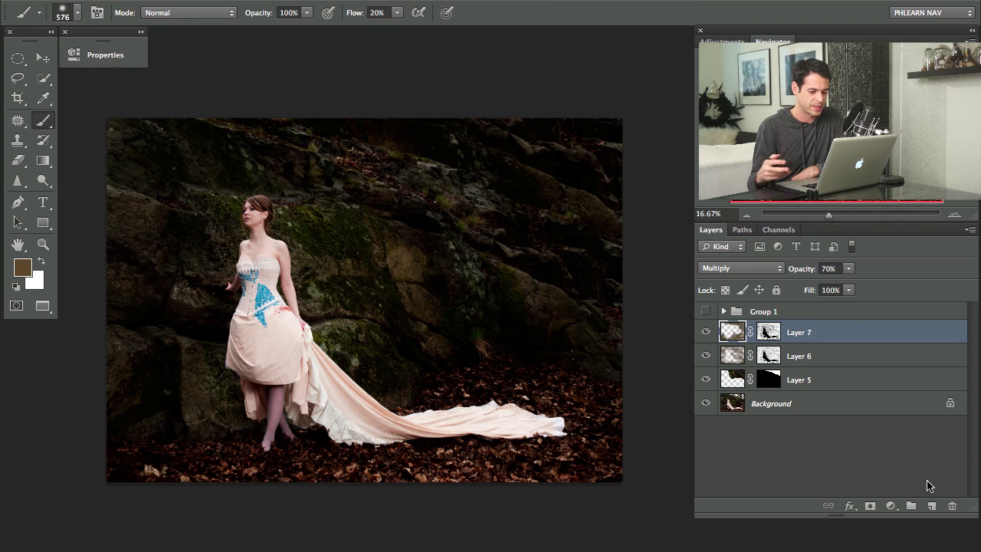
{"action": "left_click", "coordinate": [889, 506]}
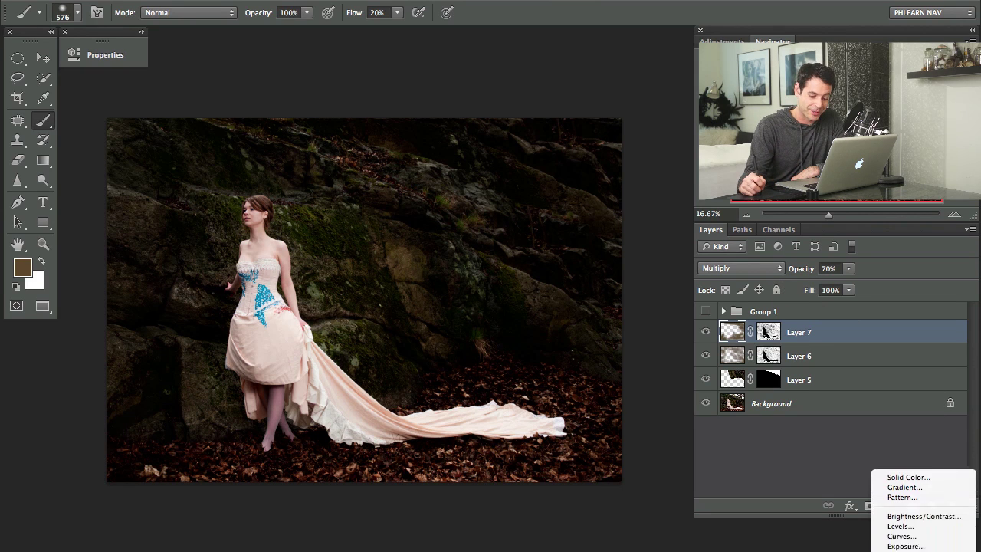
{"action": "left_click", "coordinate": [909, 527]}
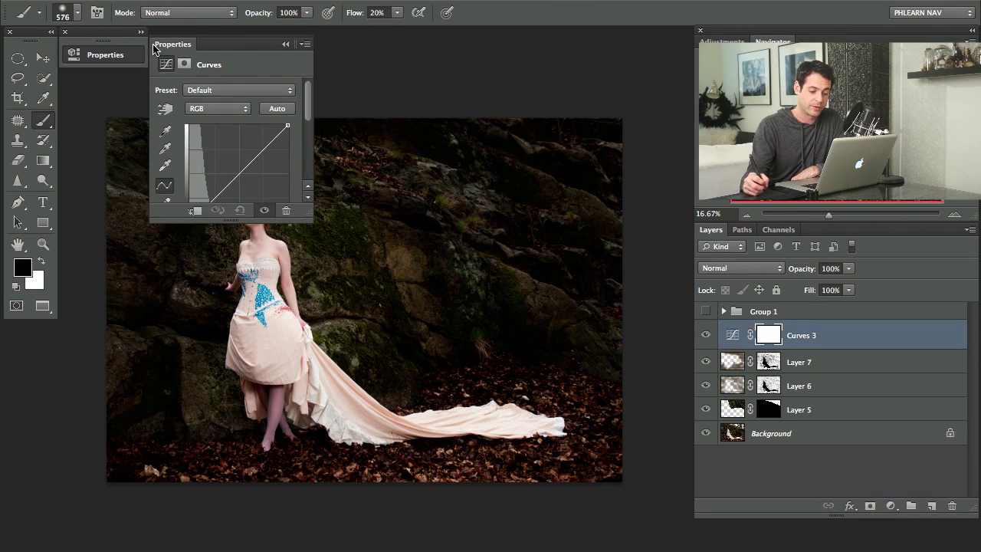
{"action": "left_click_drag", "start_coordinate": [166, 49], "coordinate": [76, 43]}
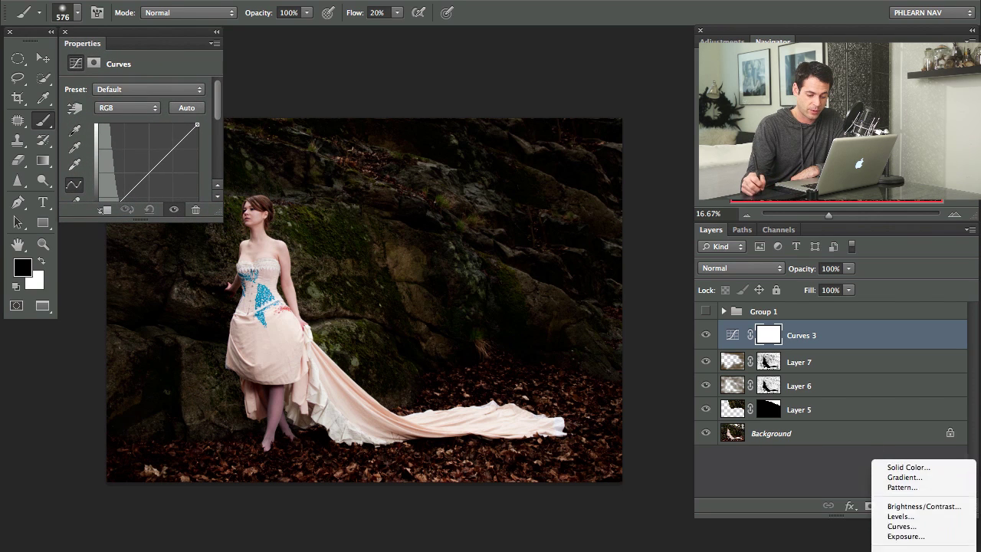
{"action": "left_click_drag", "start_coordinate": [219, 216], "coordinate": [218, 279]}
{"action": "left_click_drag", "start_coordinate": [375, 304], "coordinate": [453, 324]}
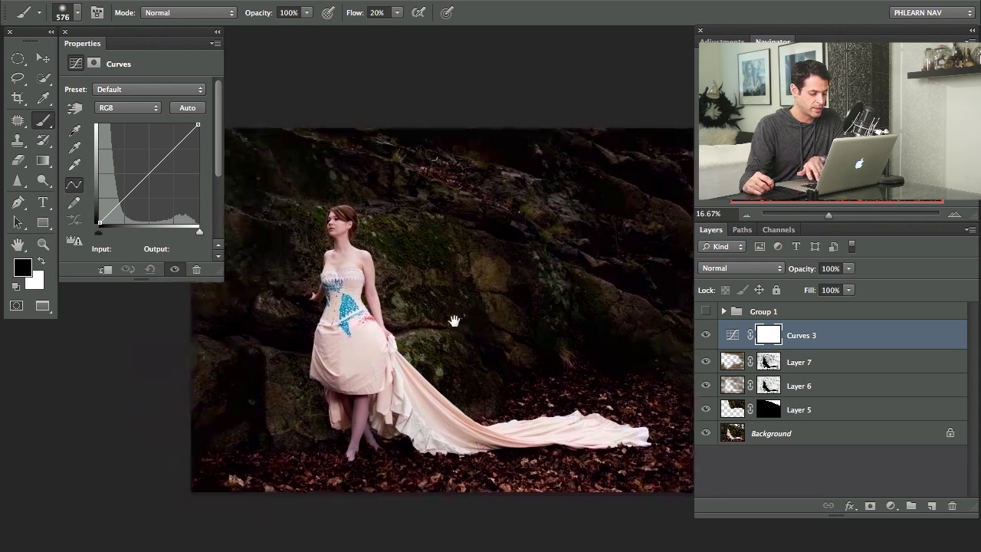
In the Red channel, lift the black point to output 40 and lower the highlights at input 199 to output 191
{"action": "left_click", "coordinate": [128, 107]}
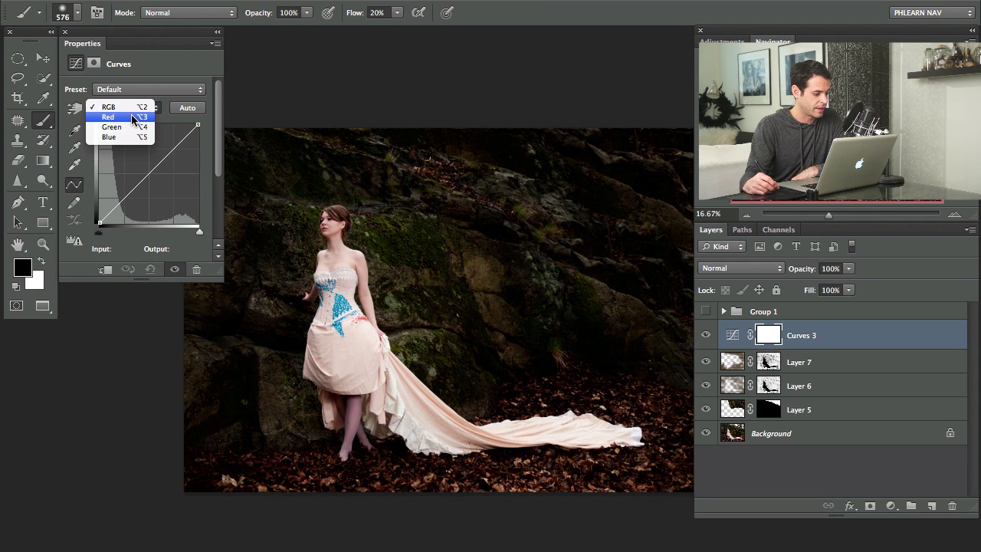
{"action": "left_click", "coordinate": [129, 117]}
{"action": "left_click", "coordinate": [126, 107]}
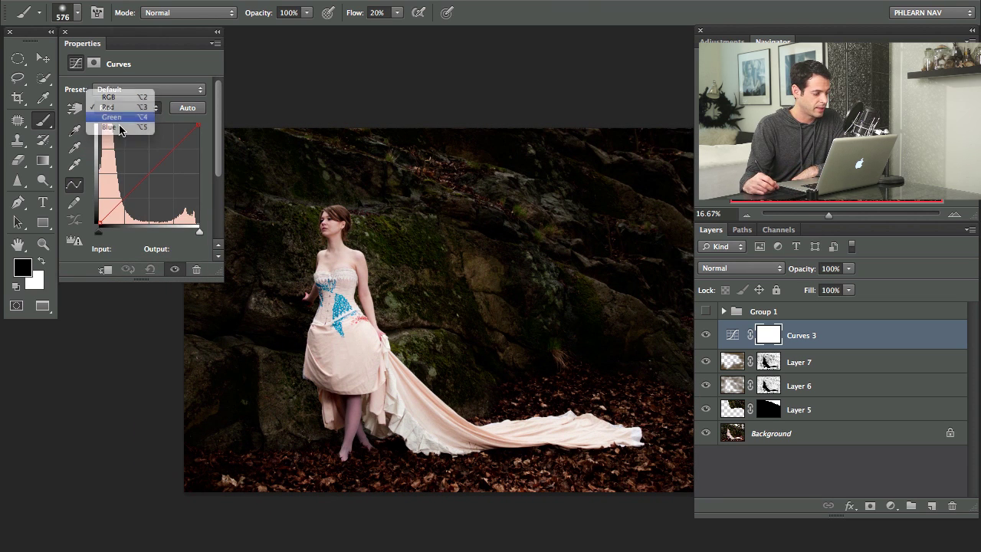
{"action": "left_click", "coordinate": [124, 117]}
{"action": "left_click", "coordinate": [124, 114]}
{"action": "left_click", "coordinate": [115, 97]}
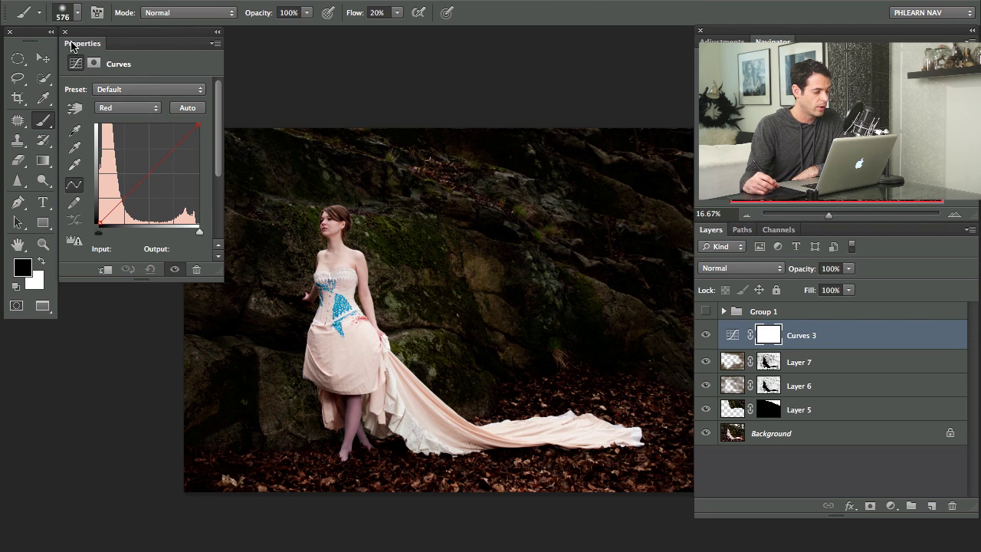
{"action": "left_click_drag", "start_coordinate": [94, 34], "coordinate": [36, 36]}
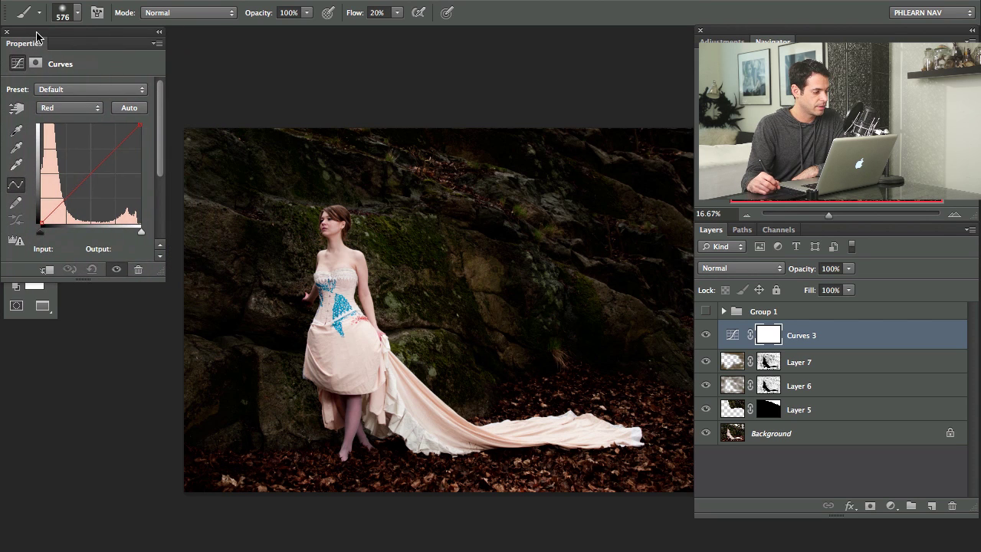
{"action": "left_click", "coordinate": [14, 110]}
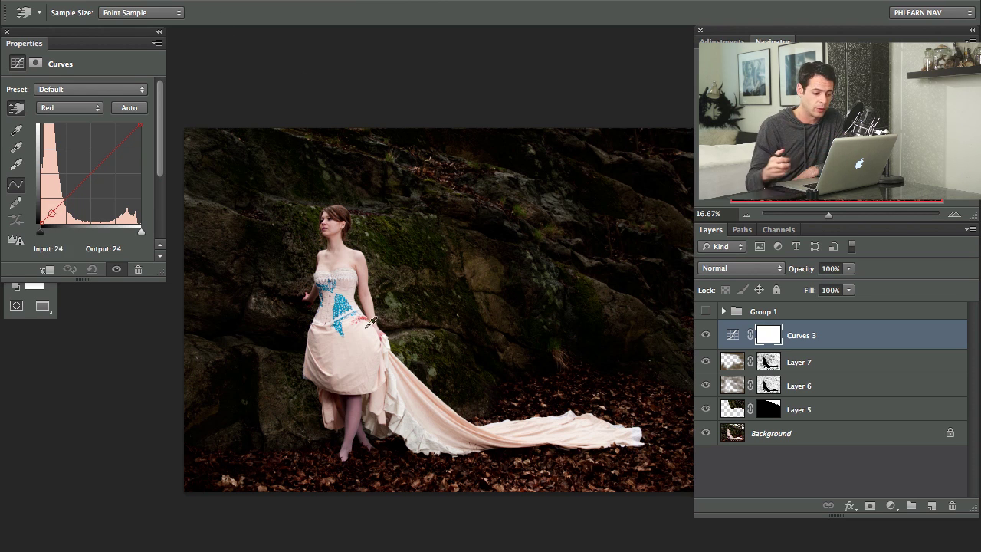
{"action": "left_click_drag", "start_coordinate": [494, 351], "coordinate": [494, 322]}
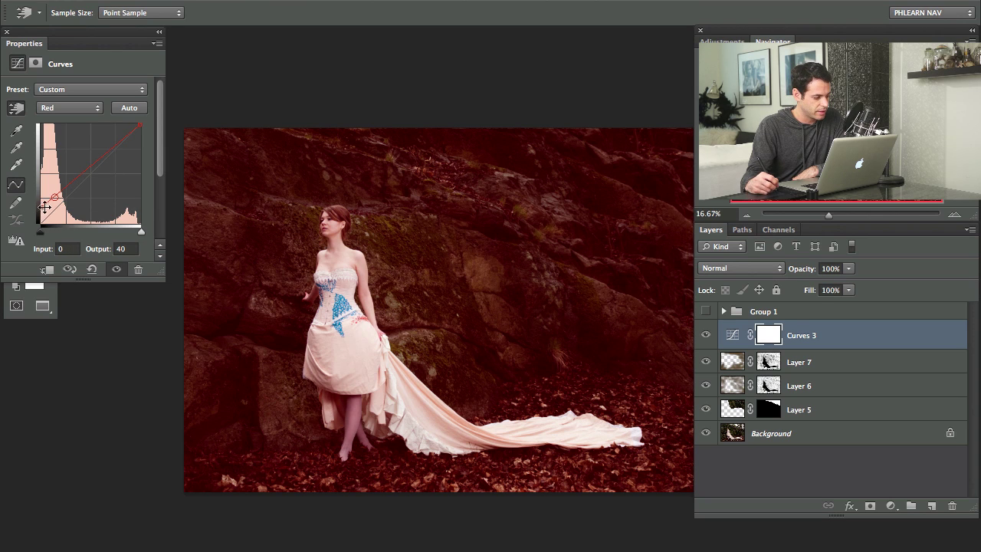
{"action": "mouse_move", "coordinate": [337, 265]}
{"action": "left_mouse_down"}
{"action": "mouse_move", "coordinate": [337, 252]}
{"action": "mouse_move", "coordinate": [335, 278]}
{"action": "left_mouse_up"}
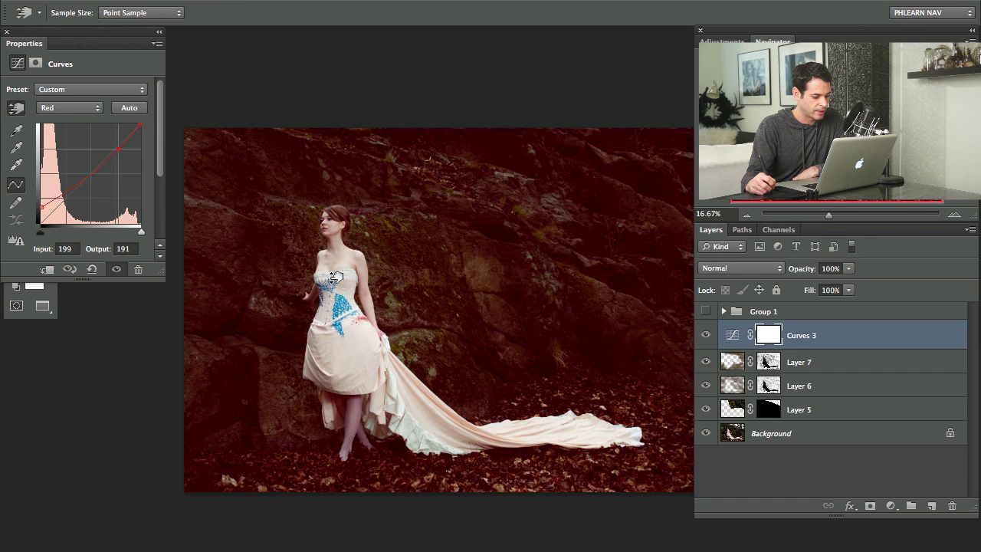
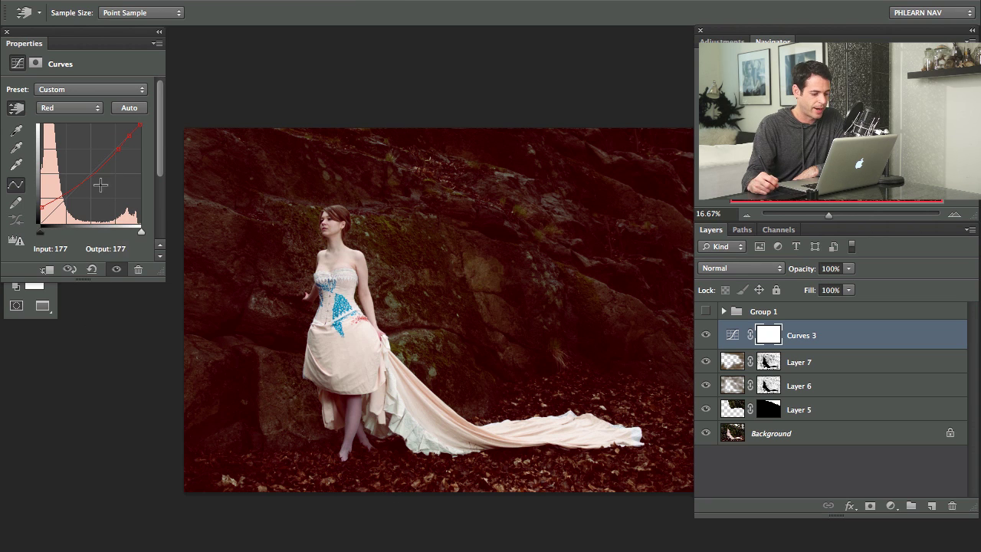
Shape the Green curve with raised midtones and points at input 199, output 200; input 153, output 164; and input 179, output 183
{"action": "left_click", "coordinate": [84, 108]}
{"action": "key", "text": "Return"}
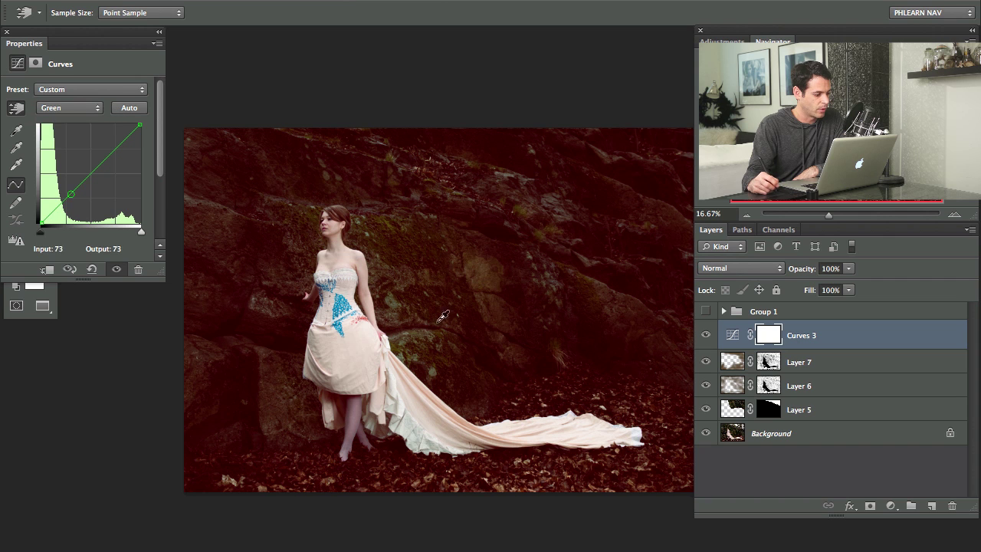
{"action": "left_click_drag", "start_coordinate": [439, 366], "coordinate": [462, 376]}
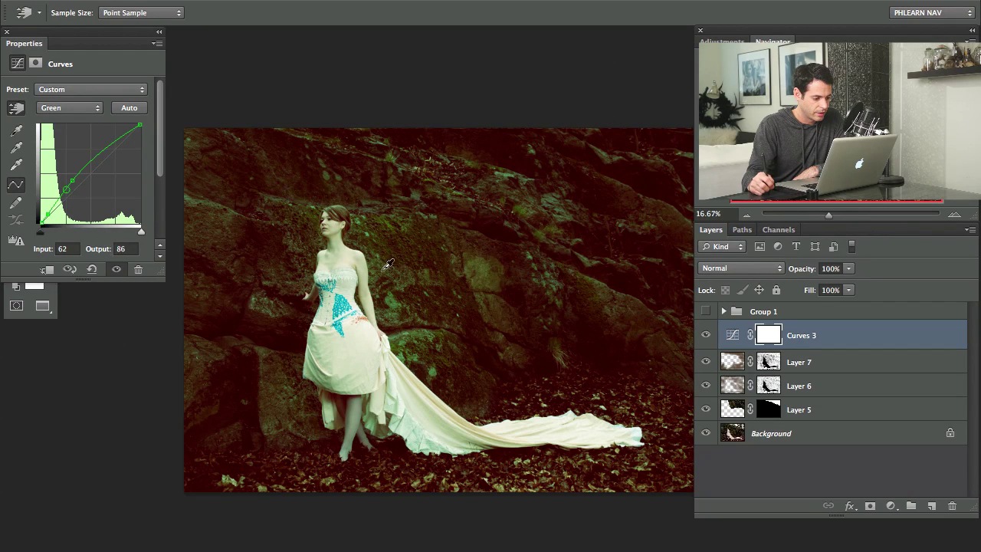
{"action": "left_click_drag", "start_coordinate": [387, 265], "coordinate": [348, 279]}
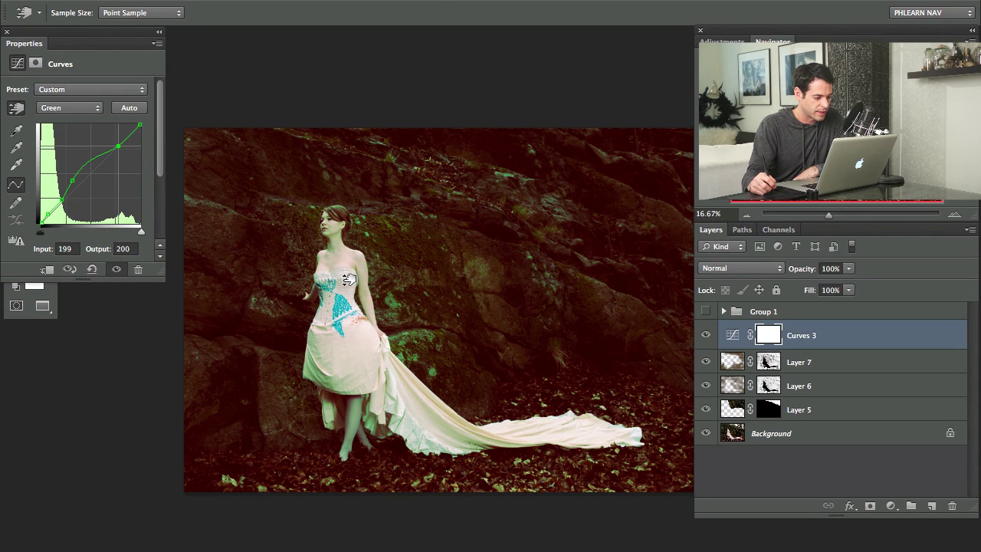
{"action": "mouse_move", "coordinate": [338, 227]}
{"action": "left_mouse_down"}
{"action": "mouse_move", "coordinate": [337, 246]}
{"action": "mouse_move", "coordinate": [338, 235]}
{"action": "left_mouse_up"}
{"action": "left_click_drag", "start_coordinate": [488, 268], "coordinate": [488, 265]}
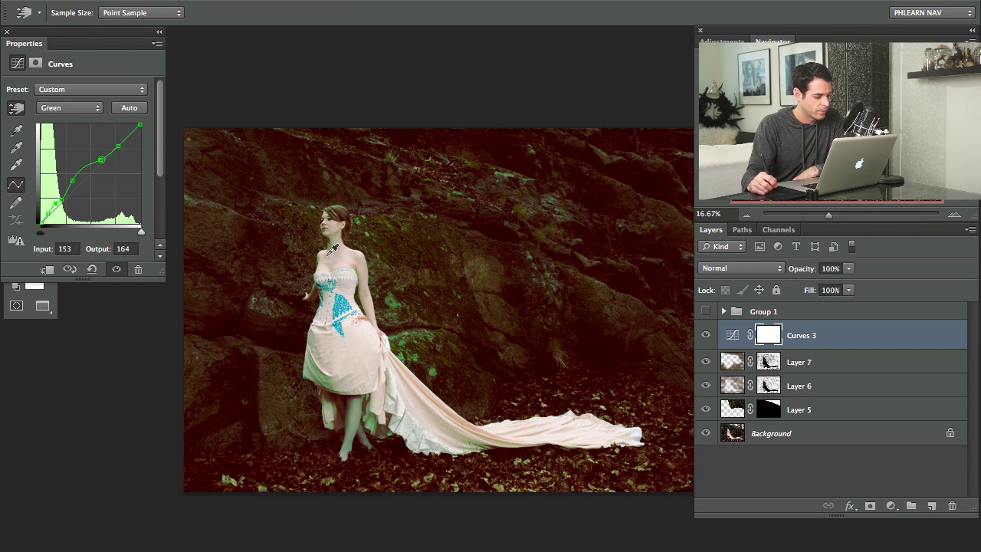
{"action": "mouse_move", "coordinate": [334, 251]}
{"action": "left_mouse_down"}
{"action": "mouse_move", "coordinate": [333, 261]}
{"action": "mouse_move", "coordinate": [335, 247]}
{"action": "left_mouse_up"}
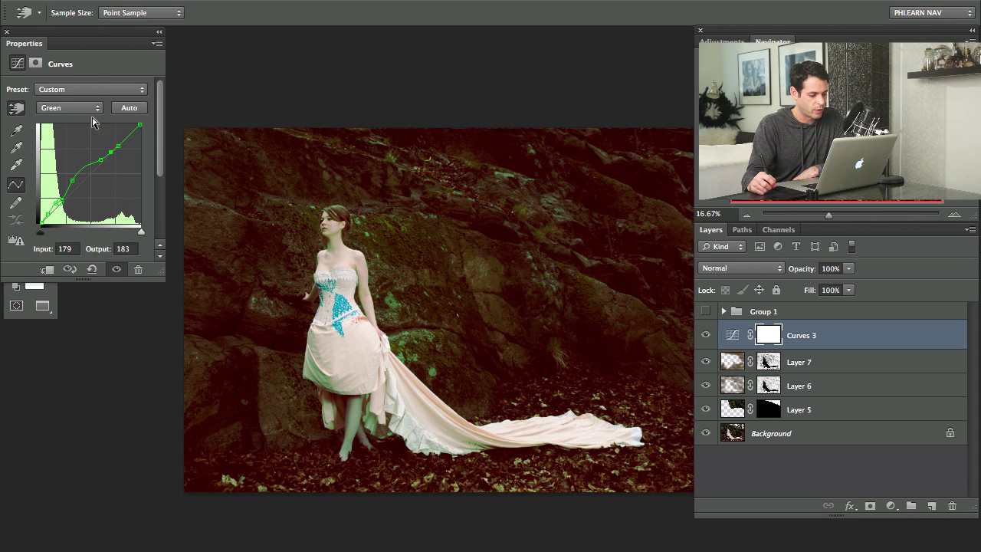
In the Blue channel, lift the black point to output 34 and pull the highlights down to warm them
{"action": "left_click", "coordinate": [69, 107]}
{"action": "left_click", "coordinate": [62, 121]}
{"action": "mouse_move", "coordinate": [431, 254]}
{"action": "left_mouse_down"}
{"action": "mouse_move", "coordinate": [437, 280]}
{"action": "mouse_move", "coordinate": [439, 247]}
{"action": "mouse_move", "coordinate": [442, 258]}
{"action": "left_mouse_up"}
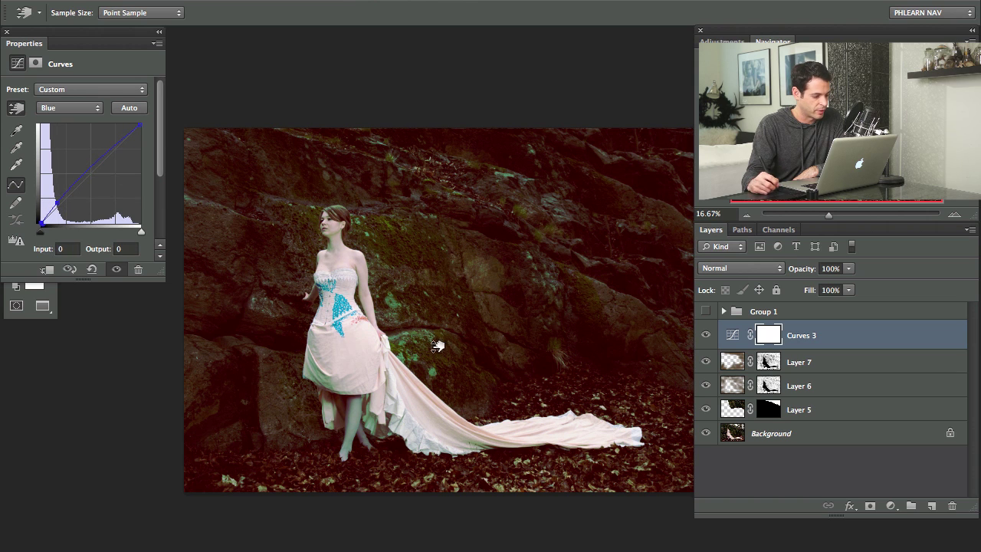
{"action": "left_click_drag", "start_coordinate": [439, 347], "coordinate": [431, 430]}
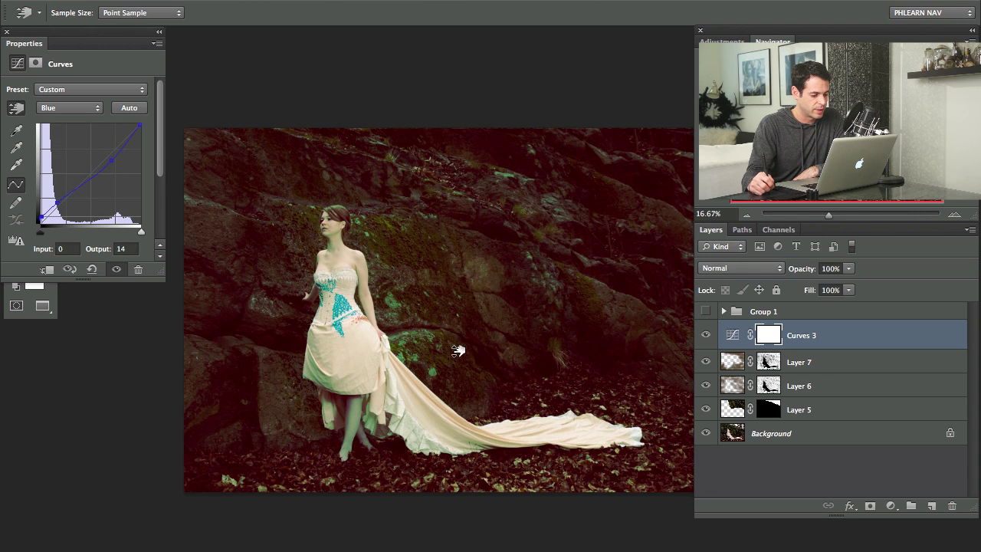
{"action": "mouse_move", "coordinate": [529, 245]}
{"action": "left_mouse_down"}
{"action": "mouse_move", "coordinate": [529, 271]}
{"action": "mouse_move", "coordinate": [532, 236]}
{"action": "left_mouse_up"}
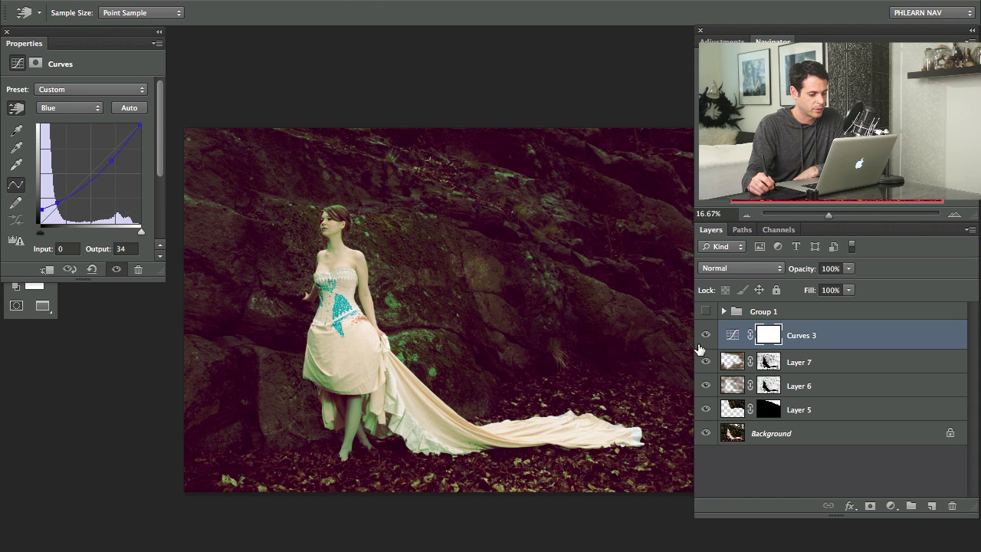
Compare the image with the Curves 3 color adjustment hidden and shown
{"action": "left_click", "coordinate": [705, 335]}
{"action": "left_click", "coordinate": [705, 335]}
{"action": "left_click", "coordinate": [706, 335]}
{"action": "left_click", "coordinate": [706, 335]}
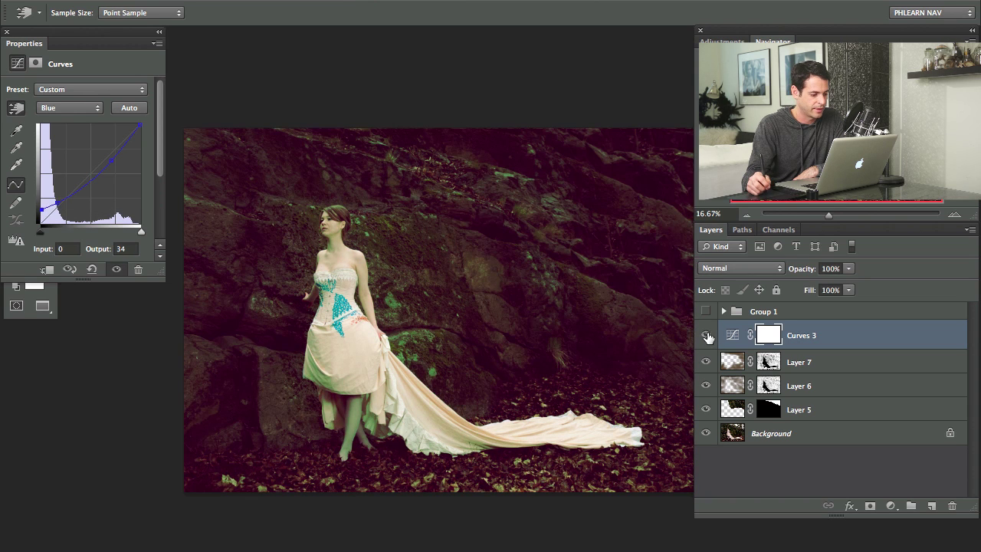
Clear the Green curve's points and rebuild it with slightly adjusted shadows and a point at input 170, output 169
{"action": "left_click", "coordinate": [61, 108]}
{"action": "left_click", "coordinate": [57, 94]}
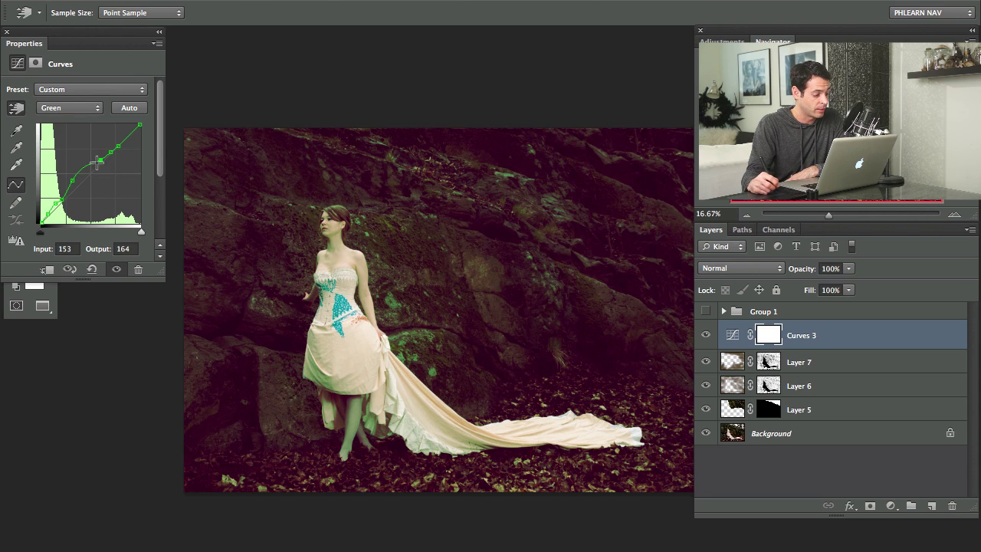
{"action": "left_click_drag", "start_coordinate": [96, 165], "coordinate": [97, 280]}
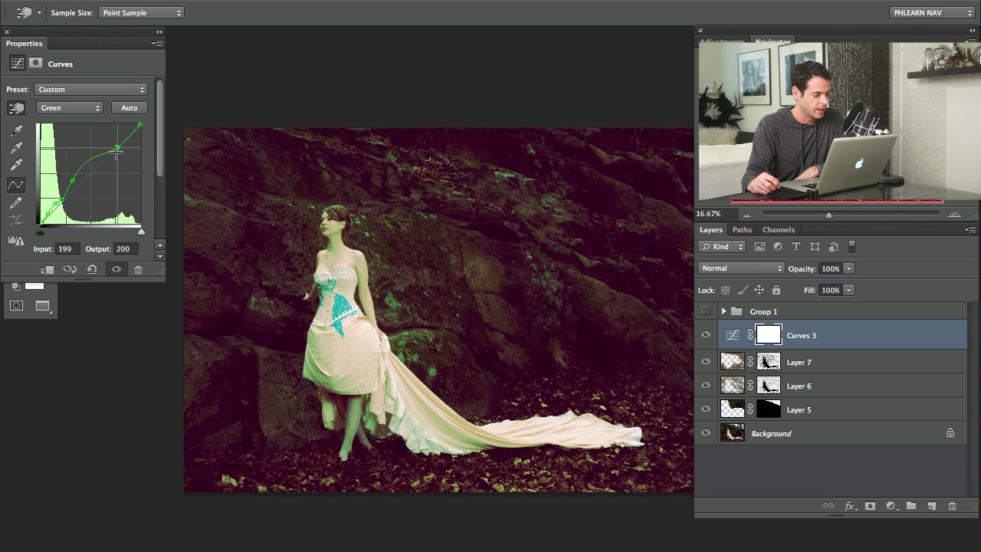
{"action": "left_click_drag", "start_coordinate": [72, 180], "coordinate": [69, 269]}
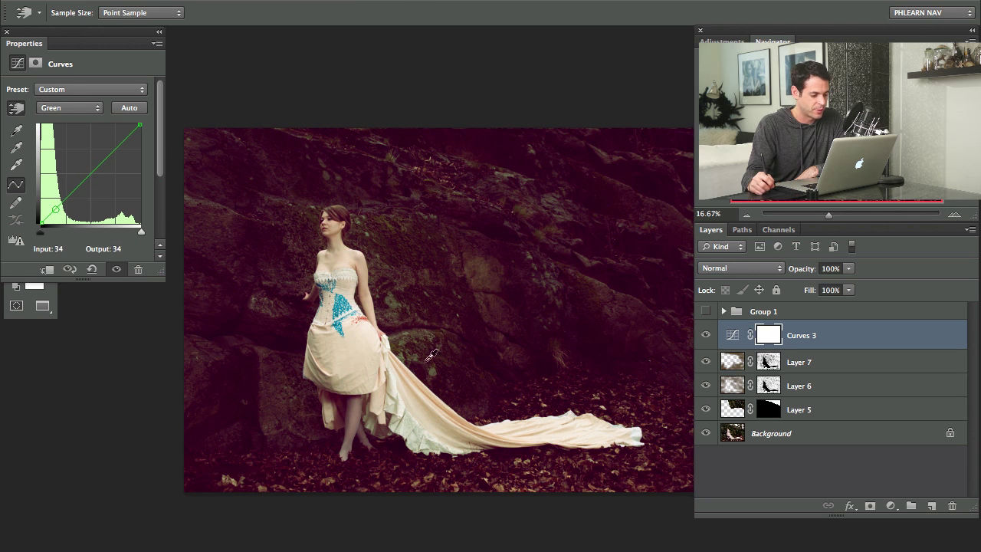
{"action": "left_click_drag", "start_coordinate": [464, 365], "coordinate": [464, 376]}
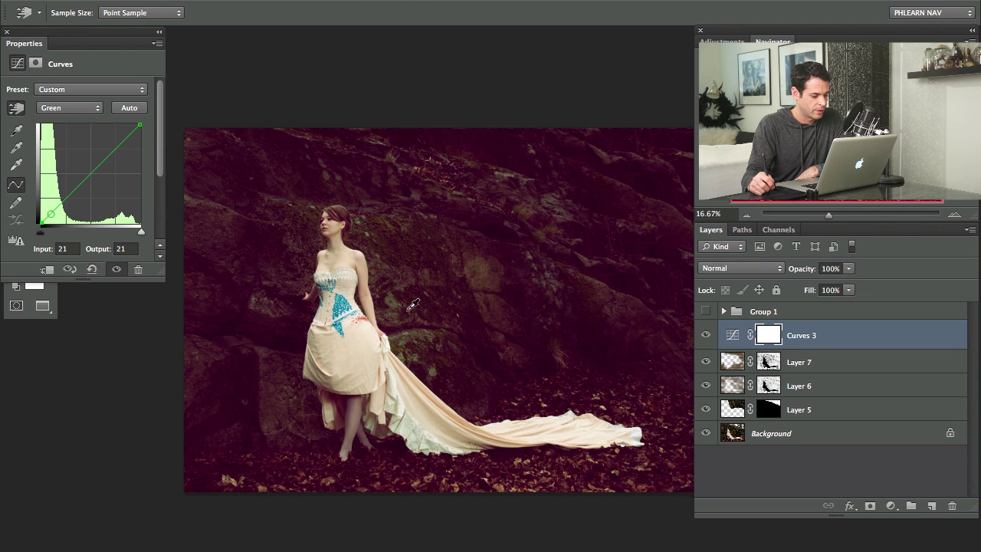
{"action": "left_click_drag", "start_coordinate": [412, 305], "coordinate": [397, 292]}
{"action": "left_click_drag", "start_coordinate": [271, 327], "coordinate": [276, 291]}
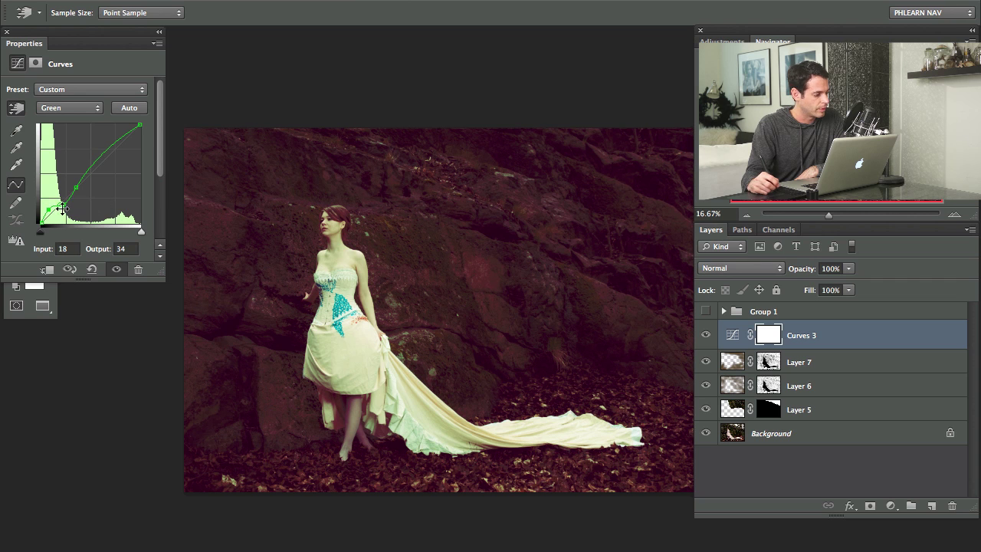
{"action": "left_click_drag", "start_coordinate": [46, 211], "coordinate": [47, 215]}
{"action": "left_click_drag", "start_coordinate": [80, 187], "coordinate": [108, 158]}
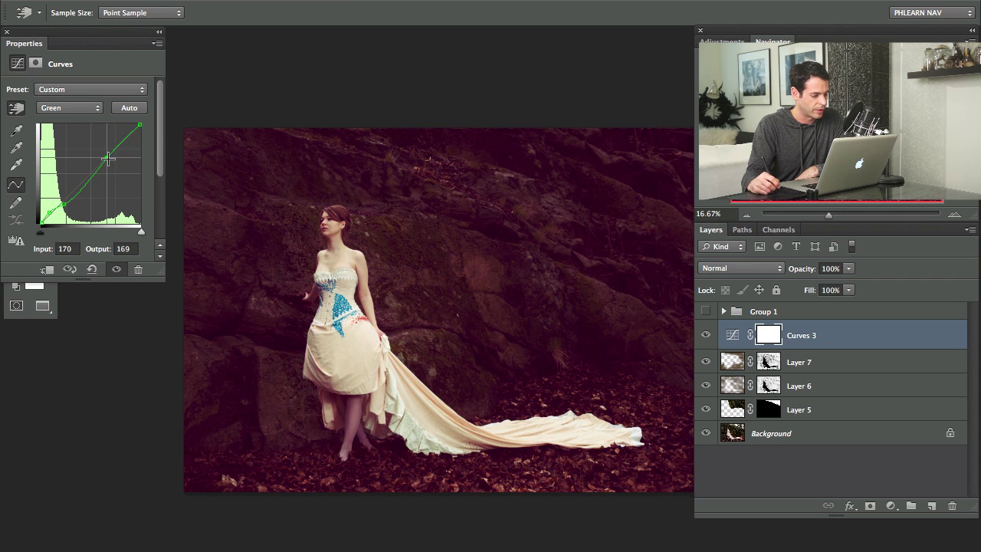
Raise the Red curve's highlight point at input 227 to output 229
{"action": "left_click", "coordinate": [69, 107]}
{"action": "left_click", "coordinate": [69, 96]}
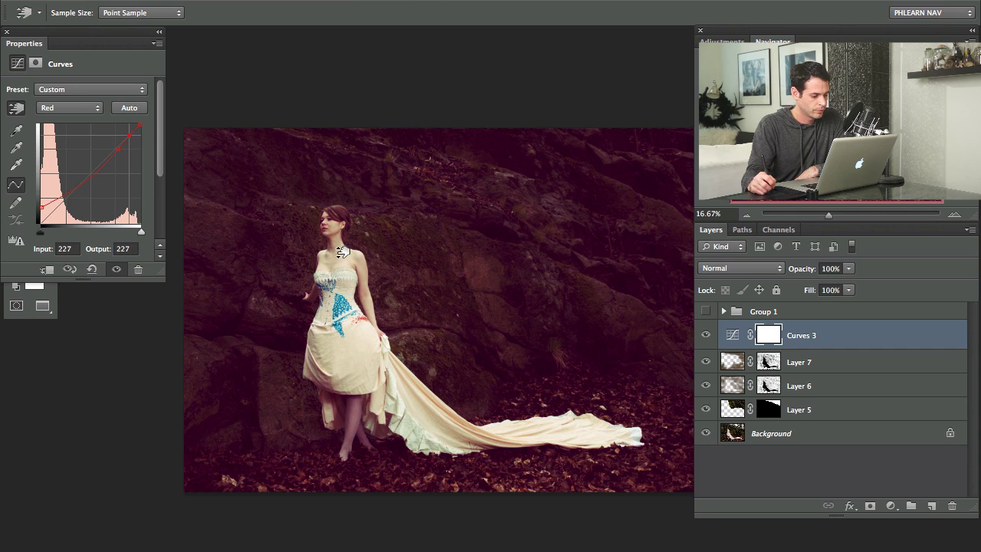
{"action": "mouse_move", "coordinate": [344, 254]}
{"action": "left_mouse_down"}
{"action": "mouse_move", "coordinate": [344, 241]}
{"action": "mouse_move", "coordinate": [344, 291]}
{"action": "mouse_move", "coordinate": [346, 251]}
{"action": "left_mouse_up"}
Check the refined Red and Green curves by hiding and showing Curves 3
{"action": "left_click", "coordinate": [707, 338]}
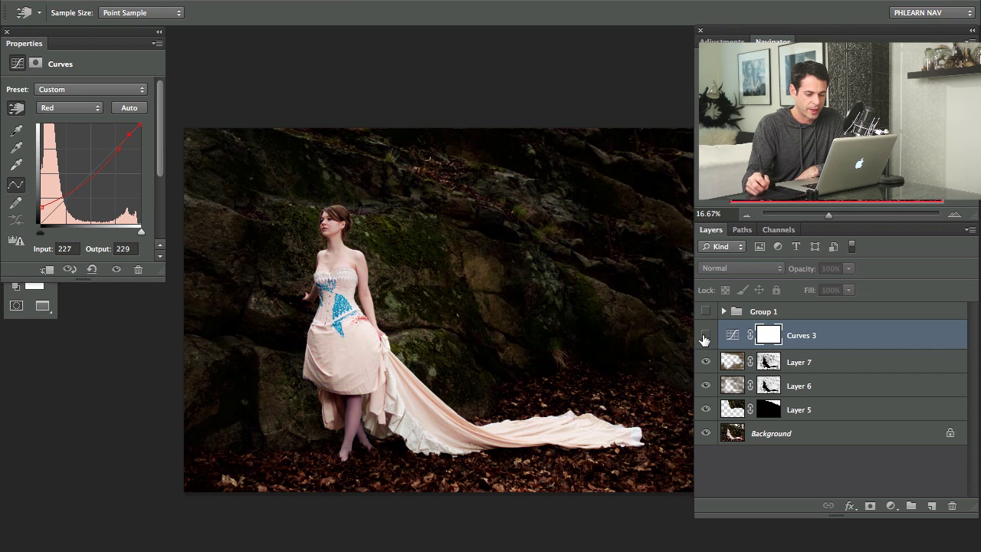
{"action": "left_click", "coordinate": [707, 337]}
{"action": "left_click", "coordinate": [706, 337]}
{"action": "left_click", "coordinate": [707, 338]}
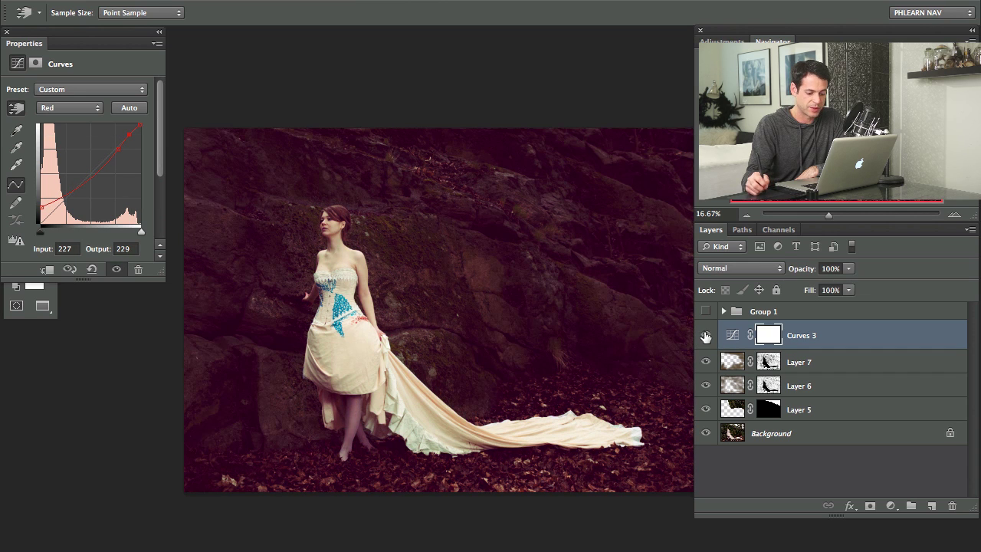
Hide Curves 3 and add a new Curves adjustment layer above it
{"action": "left_click", "coordinate": [706, 337]}
{"action": "left_click", "coordinate": [890, 506]}
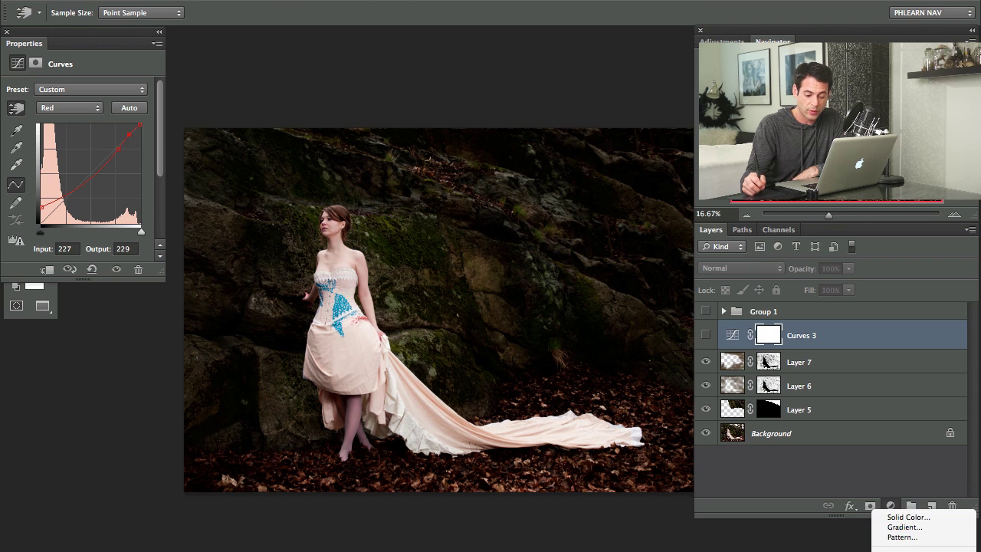
{"action": "left_click", "coordinate": [893, 507]}
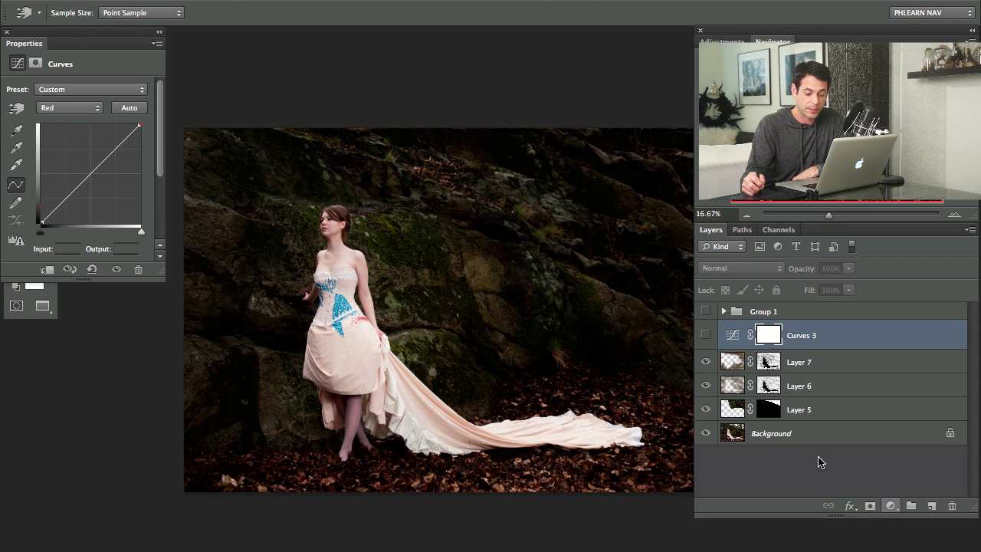
Raise the Red curve's shadows from the dark rocks and the skin highlight point at input 201 to output 219, using on-image adjustment
{"action": "left_click", "coordinate": [68, 109]}
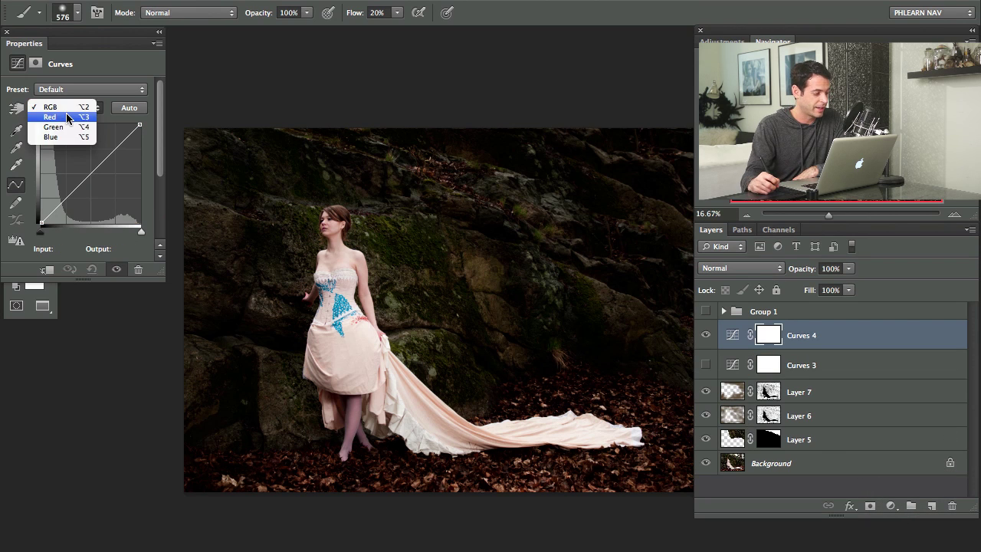
{"action": "left_click", "coordinate": [67, 117]}
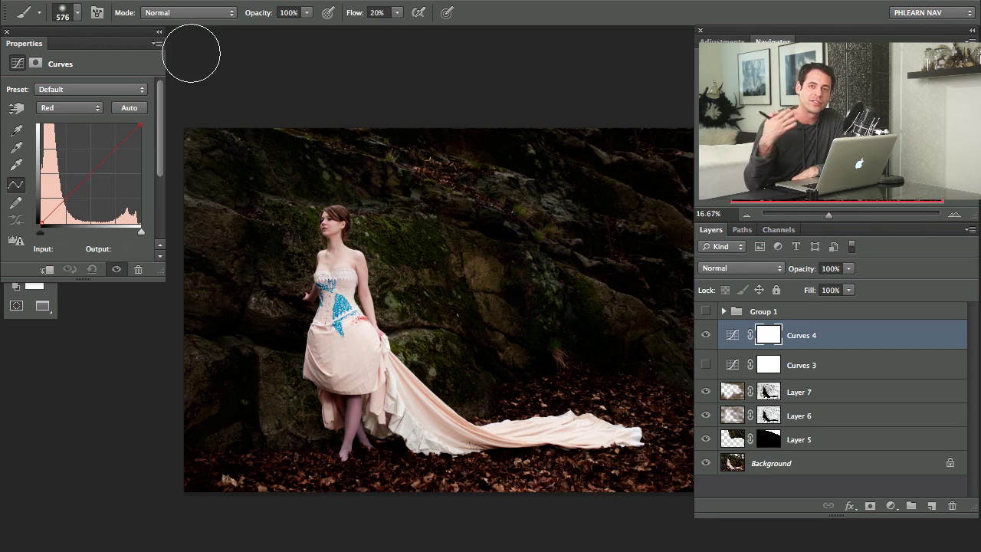
{"action": "left_click", "coordinate": [16, 109]}
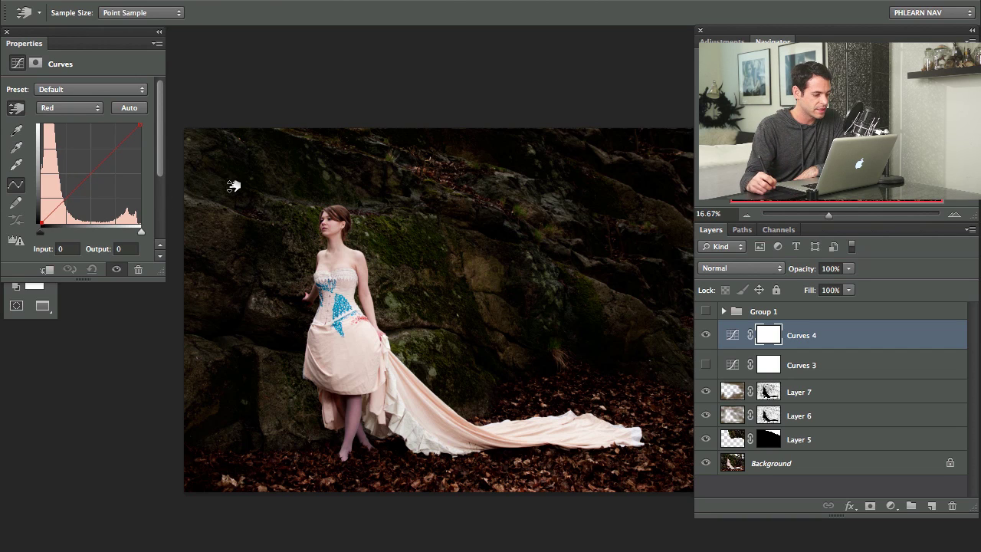
{"action": "left_click_drag", "start_coordinate": [233, 186], "coordinate": [239, 164]}
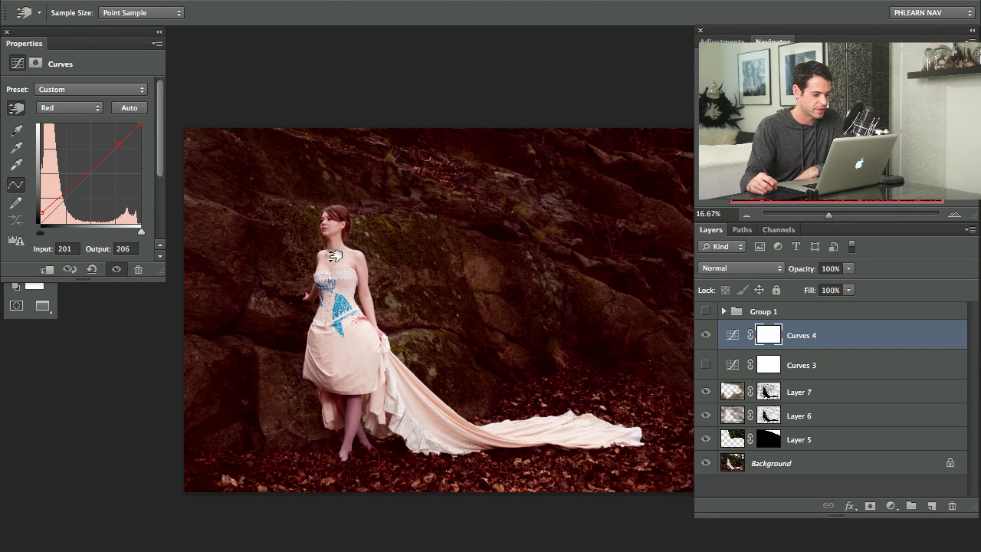
{"action": "left_click_drag", "start_coordinate": [334, 255], "coordinate": [335, 254]}
Raise the Green curve from the rocks with a point at input 40, output 68
{"action": "left_click", "coordinate": [69, 107]}
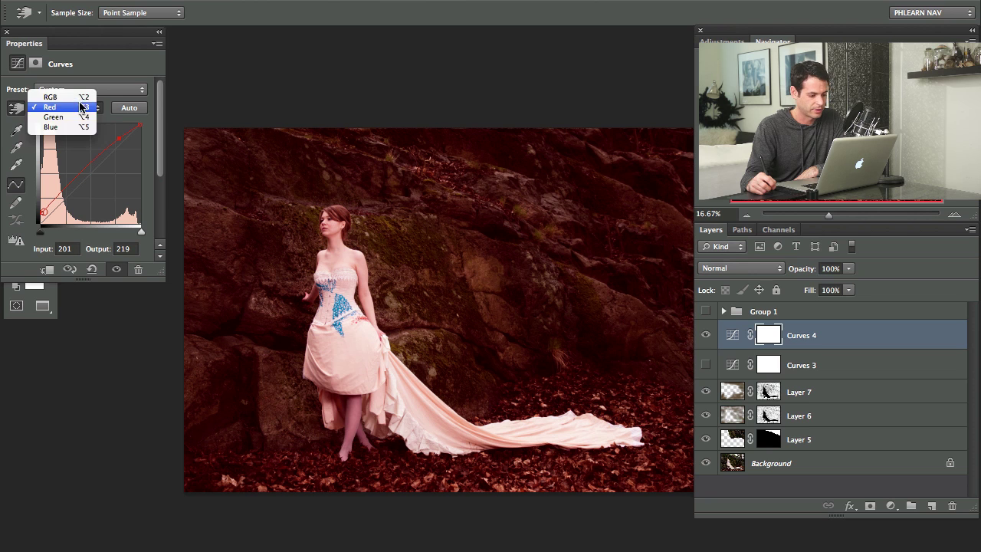
{"action": "left_click", "coordinate": [54, 116]}
{"action": "left_click_drag", "start_coordinate": [469, 314], "coordinate": [501, 289]}
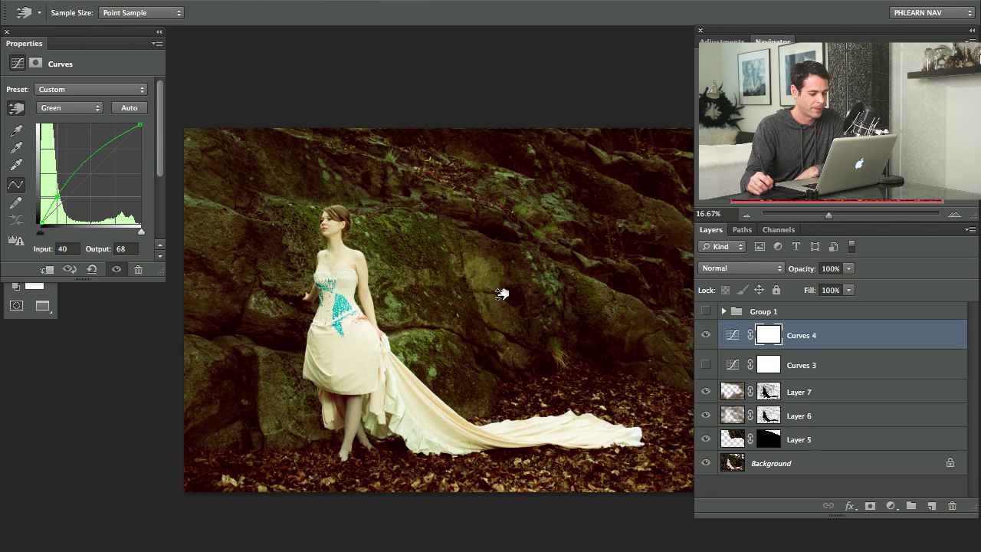
Lower the Blue curve's skin highlights, raise its black point to output 50, and check the effect by hiding and showing Curves 4
{"action": "left_click", "coordinate": [62, 111]}
{"action": "left_click", "coordinate": [53, 117]}
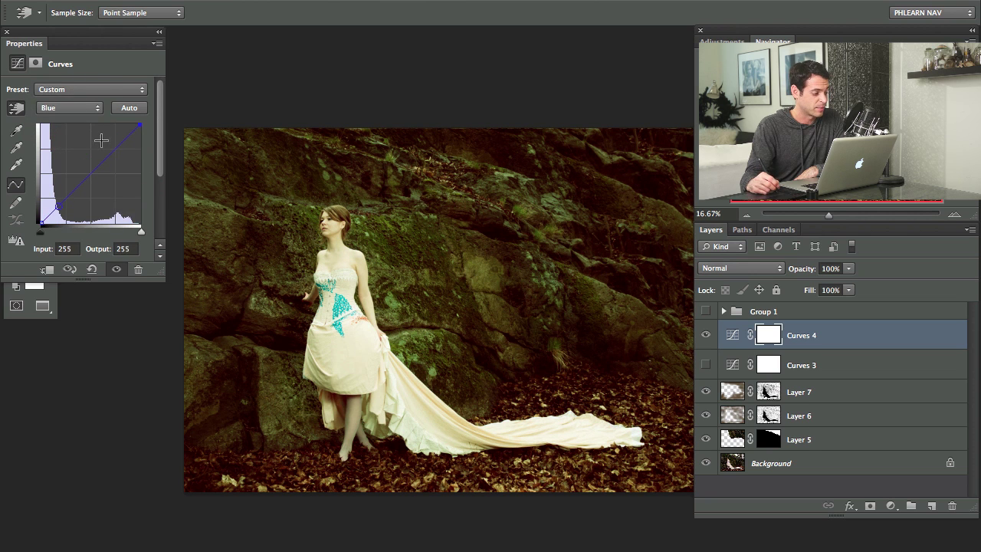
{"action": "left_click_drag", "start_coordinate": [344, 283], "coordinate": [350, 245]}
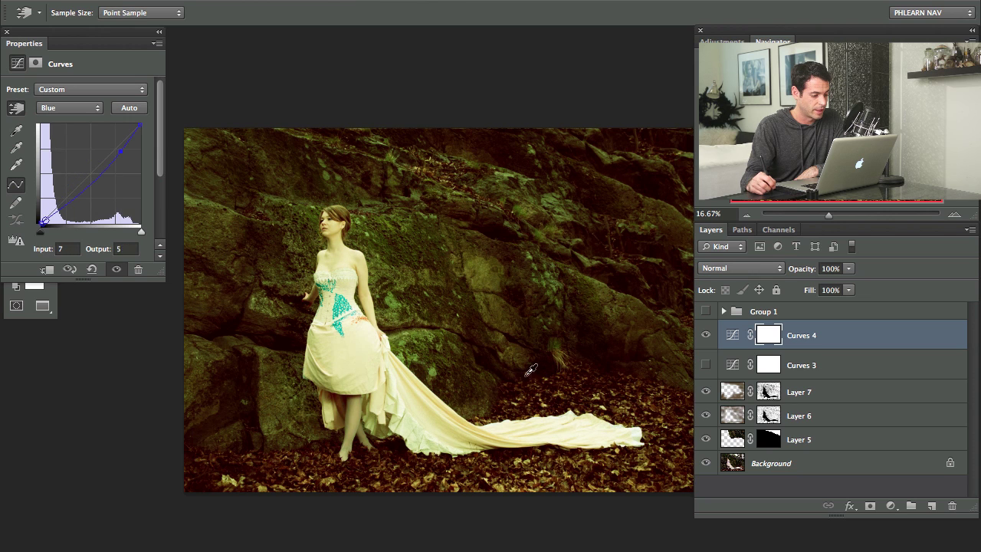
{"action": "left_click_drag", "start_coordinate": [529, 369], "coordinate": [534, 334]}
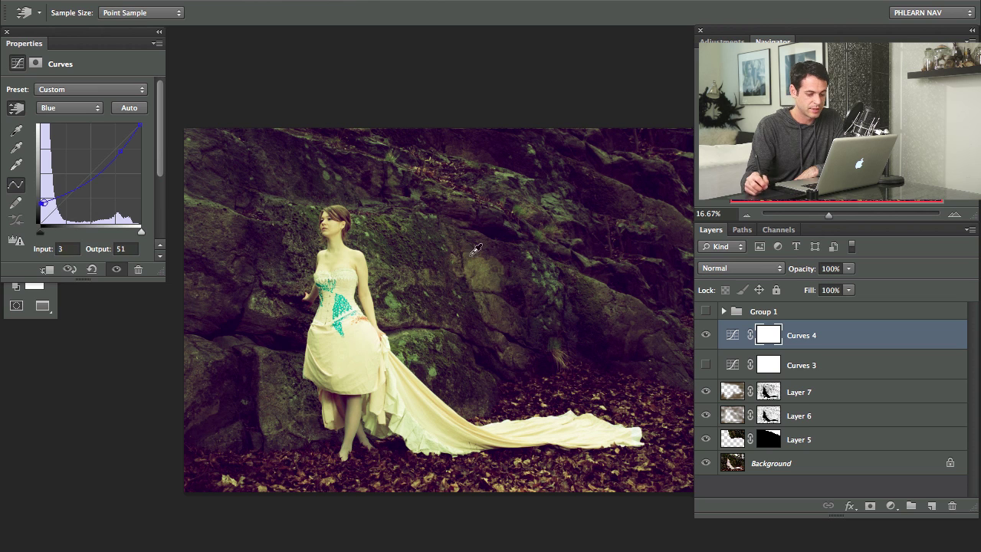
{"action": "left_click", "coordinate": [705, 338]}
{"action": "left_click", "coordinate": [706, 338]}
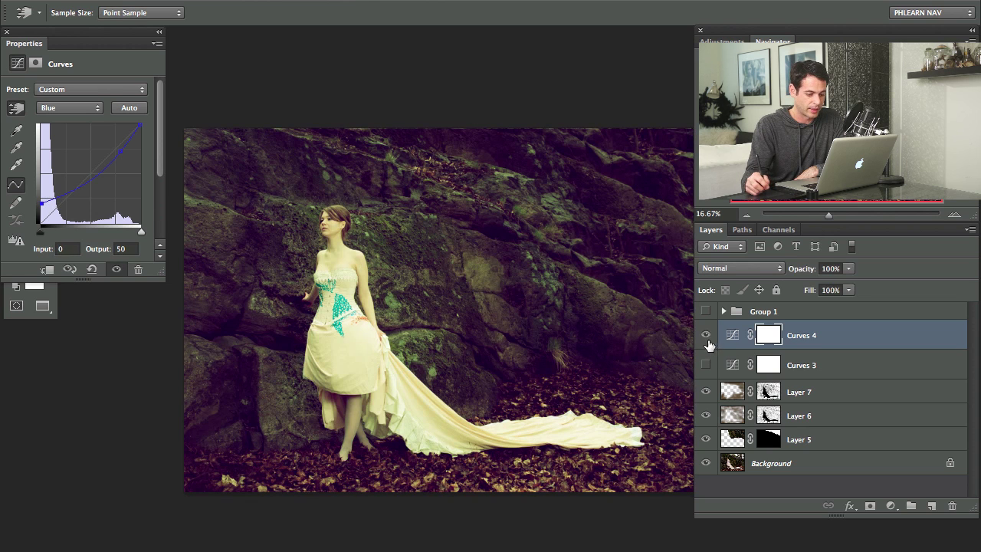
Lower the Green curve's highlights sampled from the woman's skin, and undo the extra adjustment tried on the rocks
{"action": "left_click", "coordinate": [98, 108]}
{"action": "left_click", "coordinate": [77, 94]}
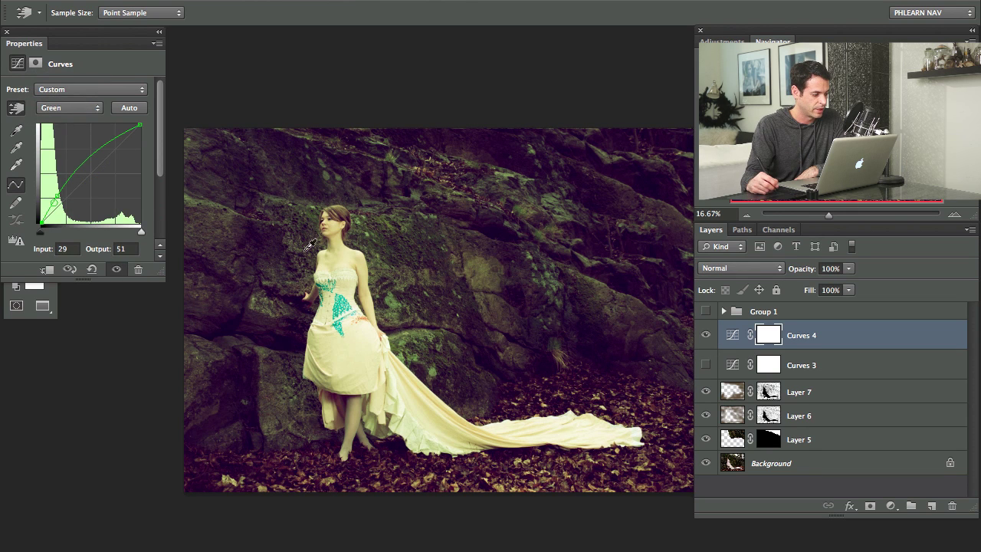
{"action": "left_click_drag", "start_coordinate": [350, 259], "coordinate": [352, 279]}
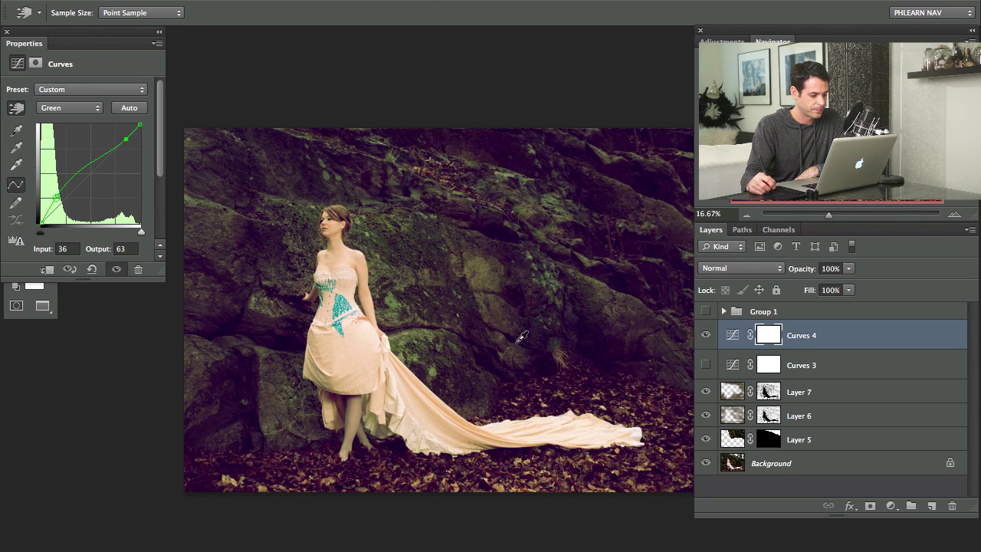
{"action": "left_click_drag", "start_coordinate": [515, 322], "coordinate": [521, 276]}
{"action": "key", "text": "ctrl+z"}
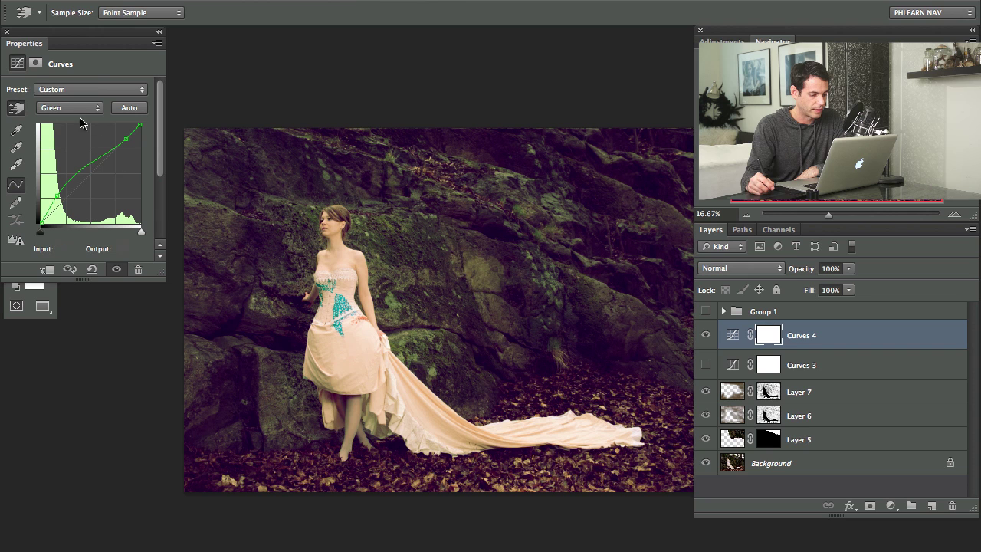
Add a shadow point to the Red curve from the rocks at input 24 and set its output to 62
{"action": "left_click", "coordinate": [69, 107]}
{"action": "left_click", "coordinate": [49, 98]}
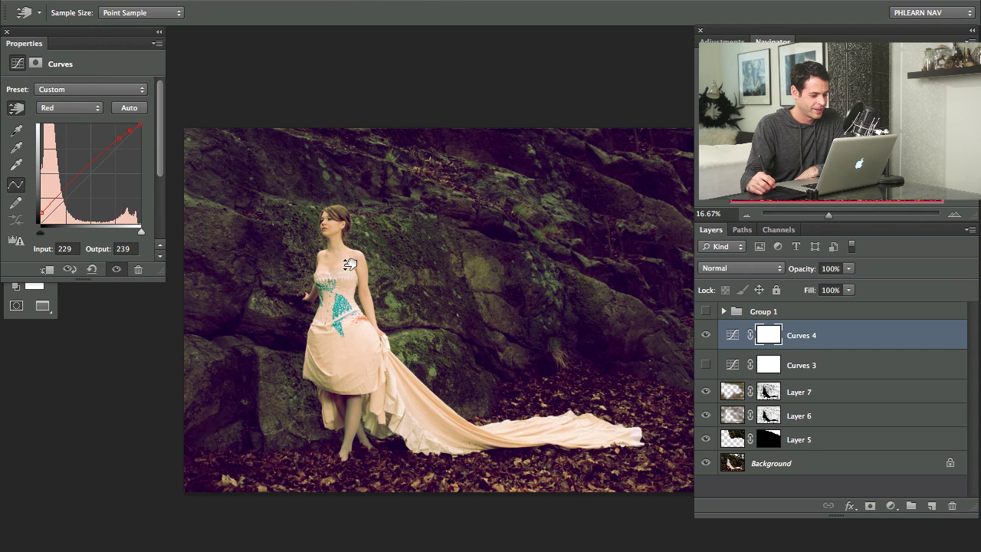
{"action": "left_click_drag", "start_coordinate": [349, 264], "coordinate": [351, 255]}
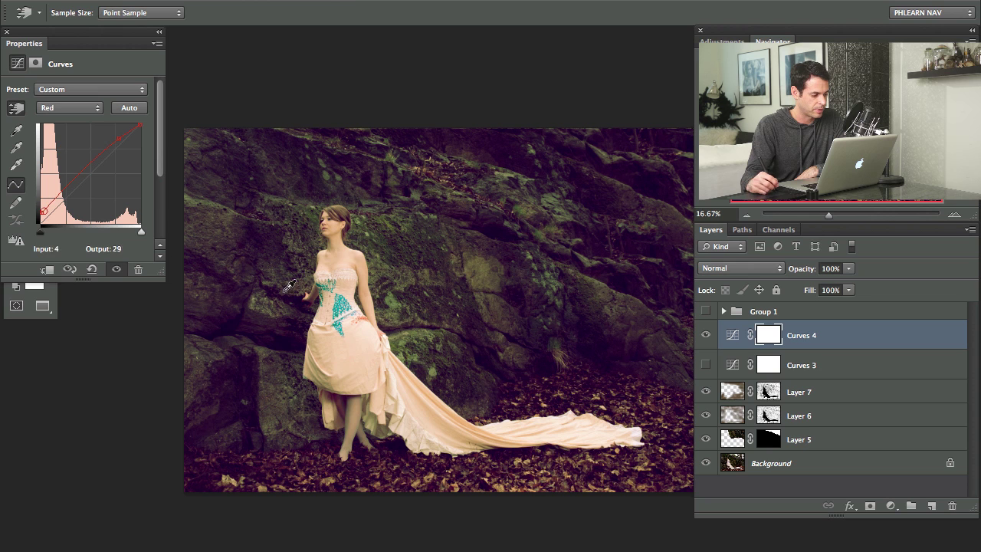
{"action": "mouse_move", "coordinate": [284, 268]}
{"action": "left_mouse_down"}
{"action": "mouse_move", "coordinate": [280, 253]}
{"action": "mouse_move", "coordinate": [281, 273]}
{"action": "left_mouse_up"}
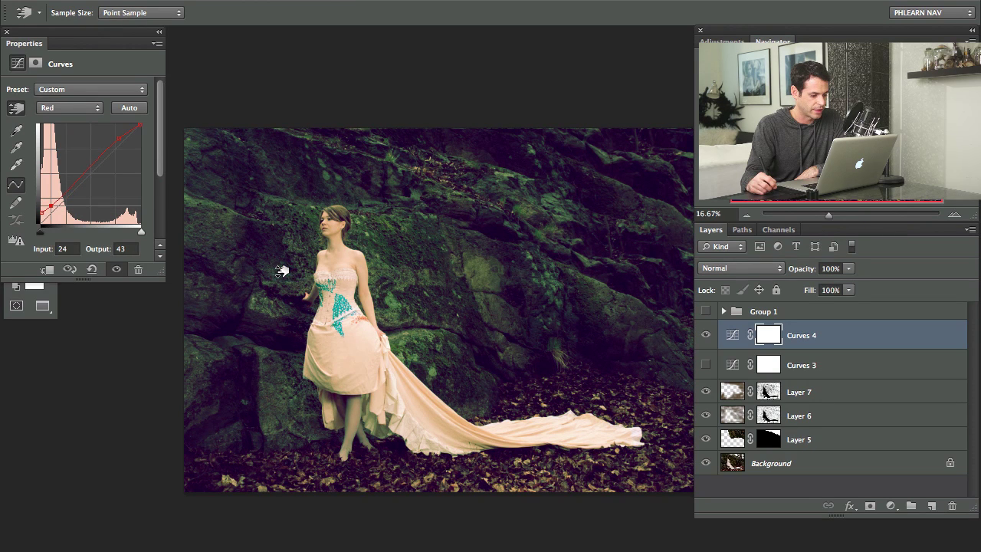
{"action": "mouse_move", "coordinate": [458, 366]}
{"action": "left_mouse_down"}
{"action": "mouse_move", "coordinate": [460, 350]}
{"action": "mouse_move", "coordinate": [460, 368]}
{"action": "left_mouse_up"}
{"action": "left_click", "coordinate": [460, 367]}
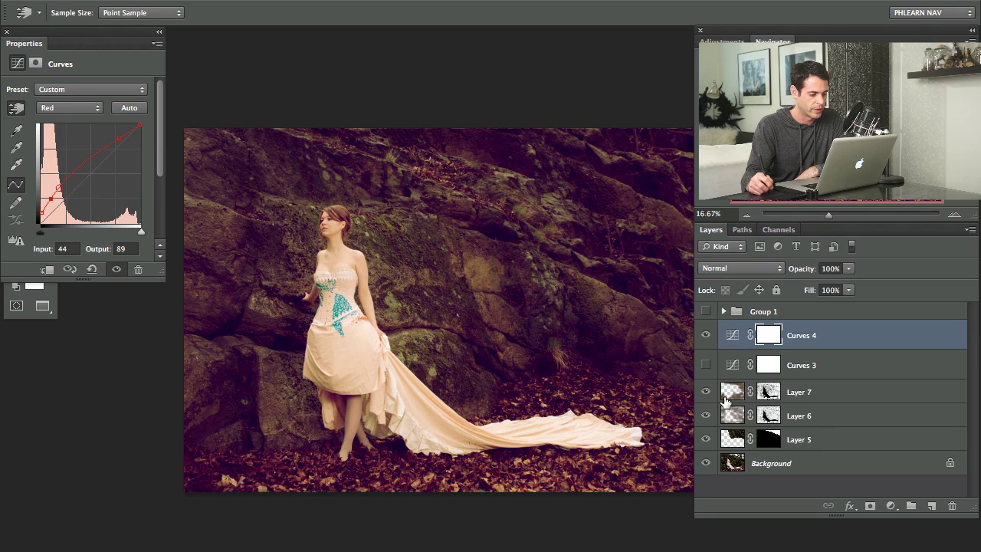
Compare the image with Curves 4 hidden and shown
{"action": "left_click", "coordinate": [705, 338]}
{"action": "left_click", "coordinate": [706, 337]}
{"action": "left_click", "coordinate": [705, 337]}
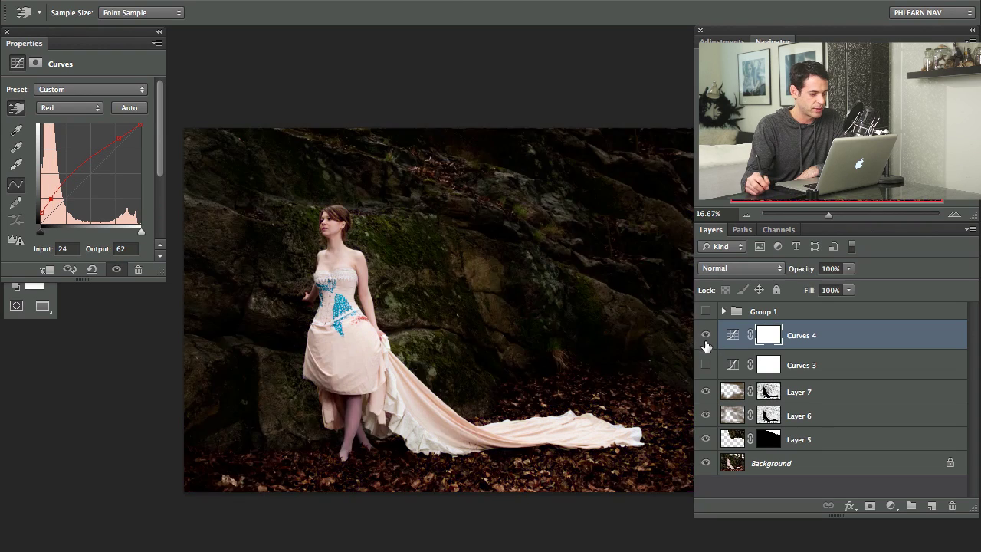
{"action": "left_click", "coordinate": [705, 337]}
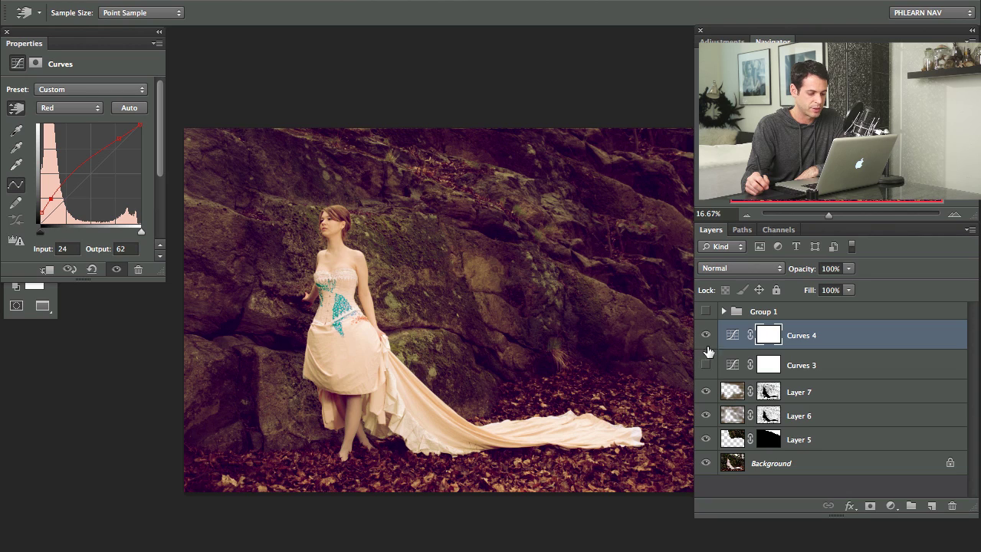
Compare the color toning of Curves 3 and Curves 4 by showing them separately and together
{"action": "left_click", "coordinate": [705, 335]}
{"action": "left_click", "coordinate": [706, 365]}
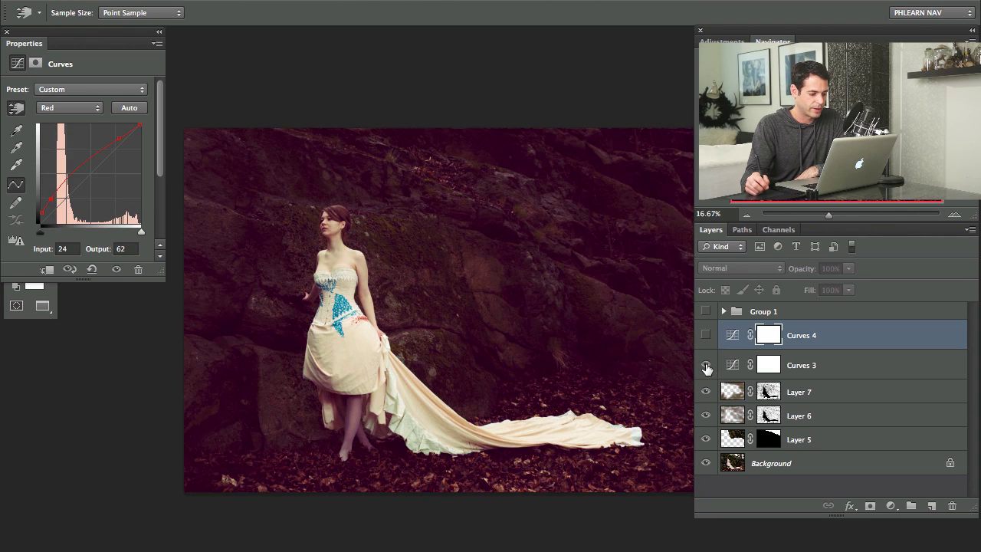
{"action": "left_click", "coordinate": [705, 337]}
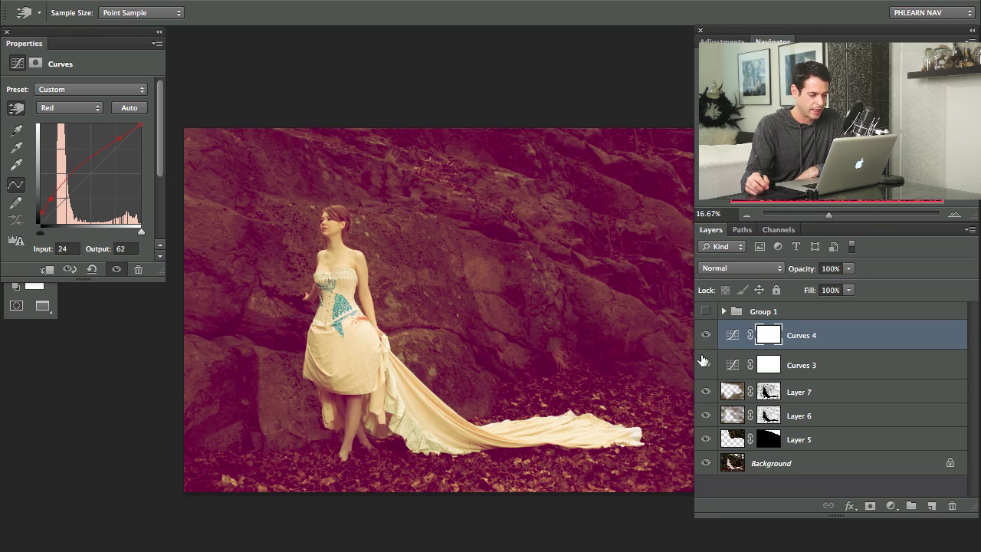
{"action": "left_click", "coordinate": [705, 364]}
{"action": "left_click", "coordinate": [705, 338]}
{"action": "left_click", "coordinate": [705, 337]}
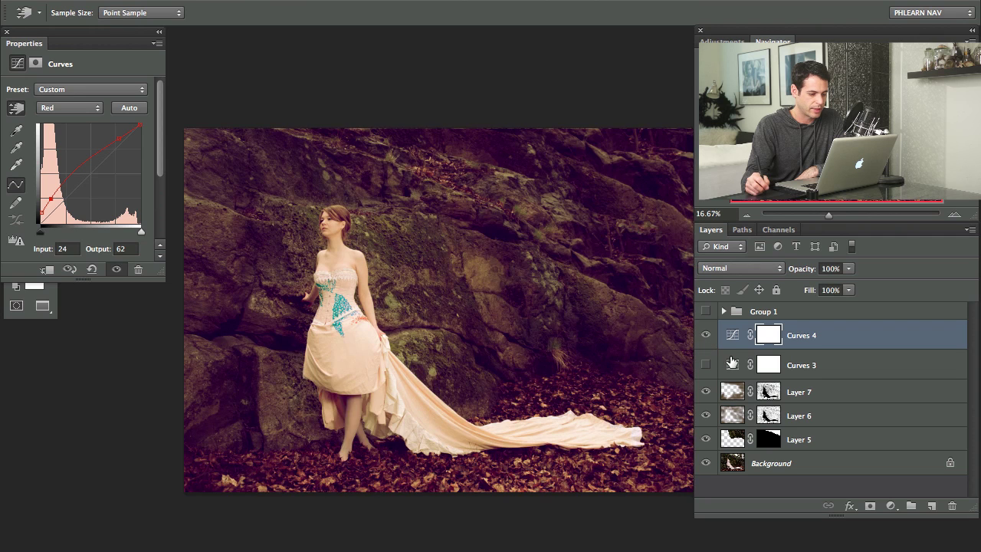
{"action": "left_click", "coordinate": [706, 365]}
{"action": "left_click", "coordinate": [704, 337]}
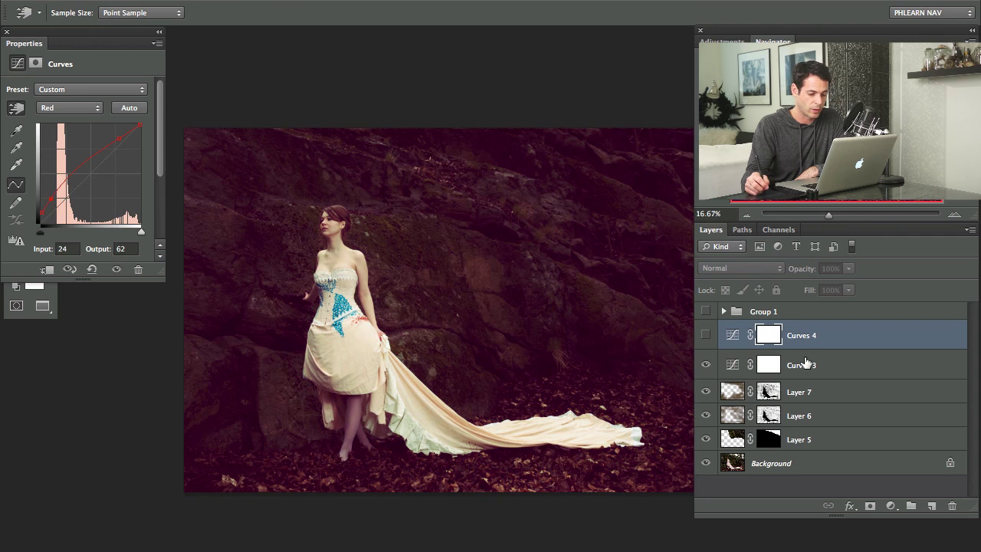
Reduce the opacity of Curves 3, and show Curves 4 with its opacity set to 55%
{"action": "left_click_drag", "start_coordinate": [822, 371], "coordinate": [813, 348]}
{"action": "left_click_drag", "start_coordinate": [803, 273], "coordinate": [750, 277]}
{"action": "left_click_drag", "start_coordinate": [711, 350], "coordinate": [713, 343]}
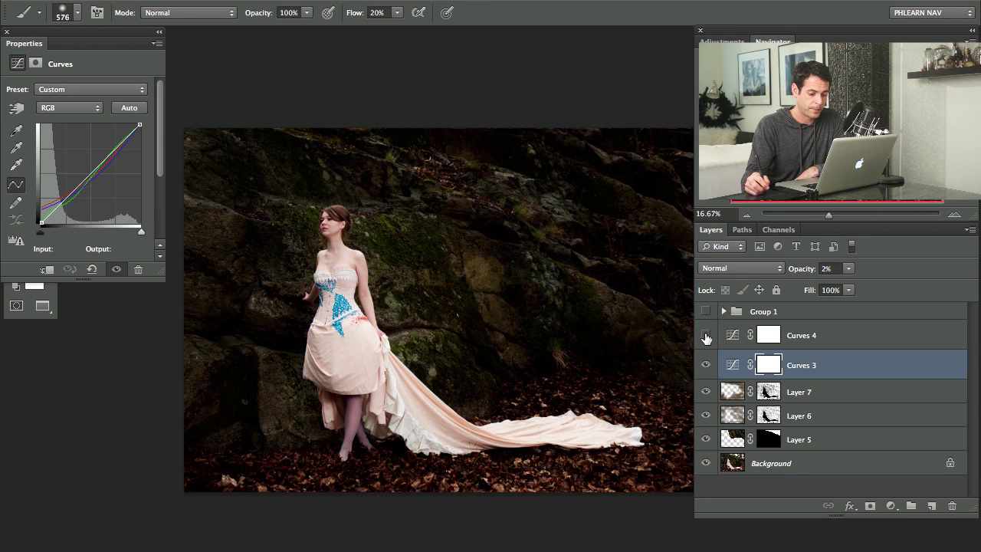
{"action": "left_click", "coordinate": [706, 336]}
{"action": "left_click_drag", "start_coordinate": [807, 279], "coordinate": [777, 276]}
{"action": "left_click", "coordinate": [802, 334]}
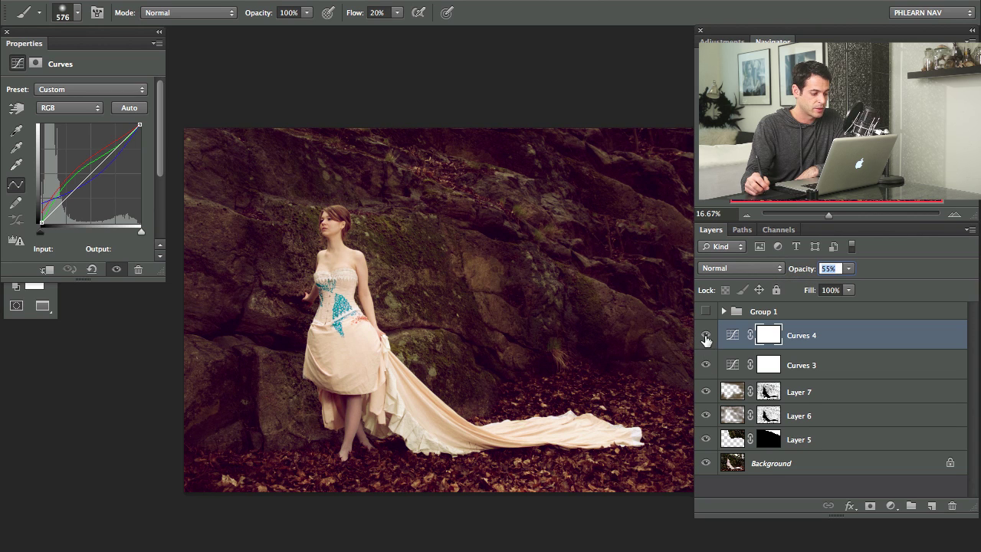
Hide Curves 4 and set the opacity of Curves 3 to 35%
{"action": "left_click", "coordinate": [706, 338]}
{"action": "left_click", "coordinate": [706, 366]}
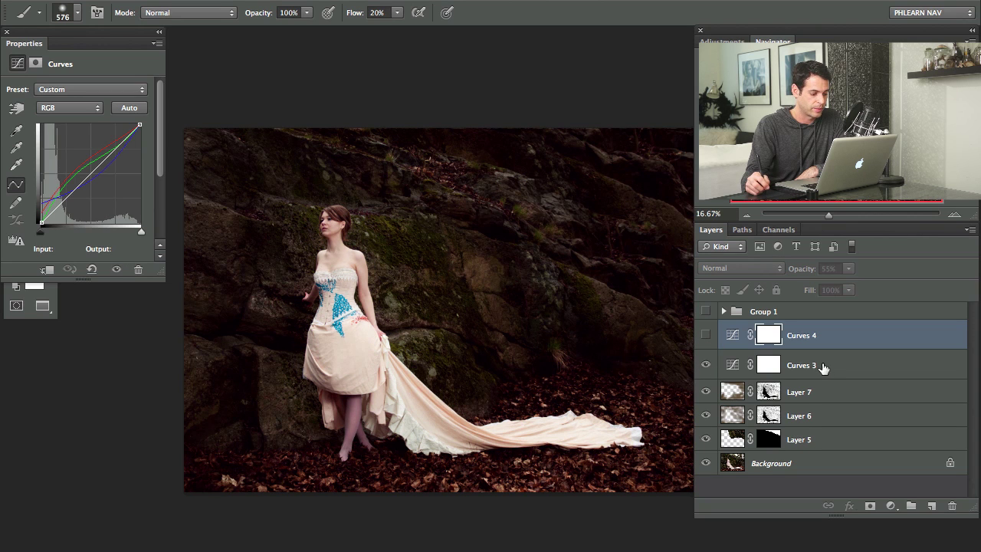
{"action": "left_click", "coordinate": [808, 373]}
{"action": "left_click_drag", "start_coordinate": [802, 271], "coordinate": [810, 275]}
Compare the image with the weakened Curves 3 hidden and shown, and with Curves 4 switched on and off
{"action": "left_click", "coordinate": [705, 366]}
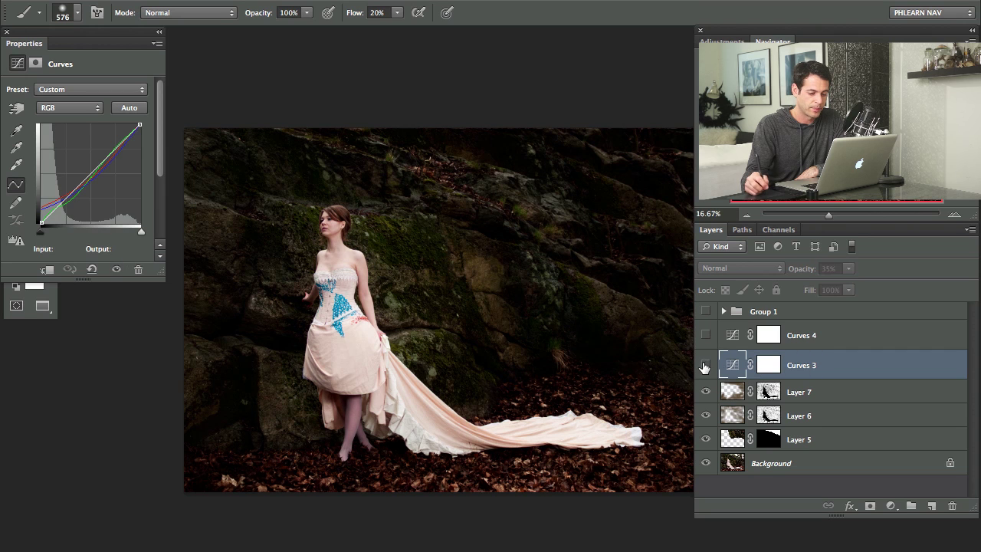
{"action": "left_click", "coordinate": [705, 367]}
{"action": "left_click", "coordinate": [705, 367]}
{"action": "left_click", "coordinate": [705, 366]}
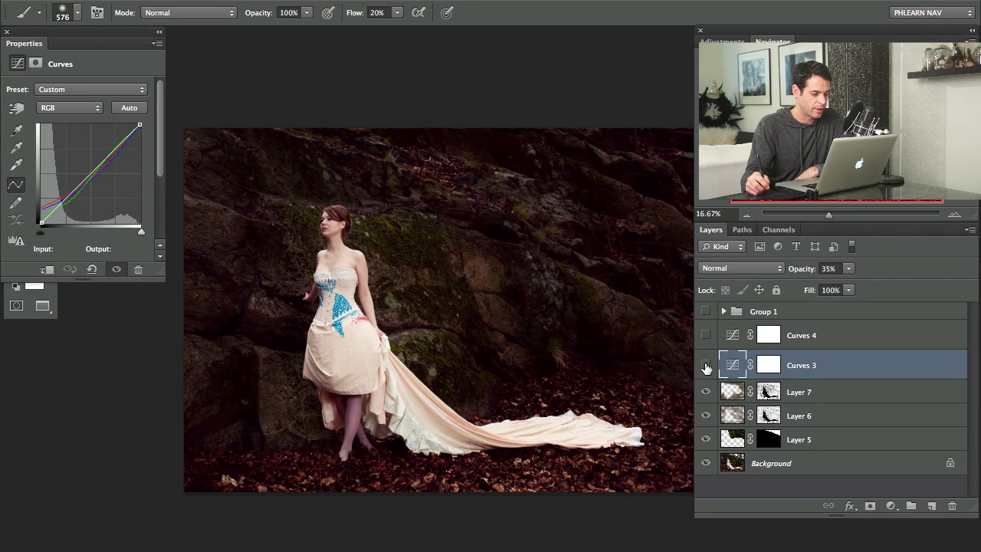
{"action": "left_click", "coordinate": [705, 366]}
{"action": "left_click", "coordinate": [705, 366]}
{"action": "left_click", "coordinate": [705, 335]}
{"action": "left_click", "coordinate": [705, 335]}
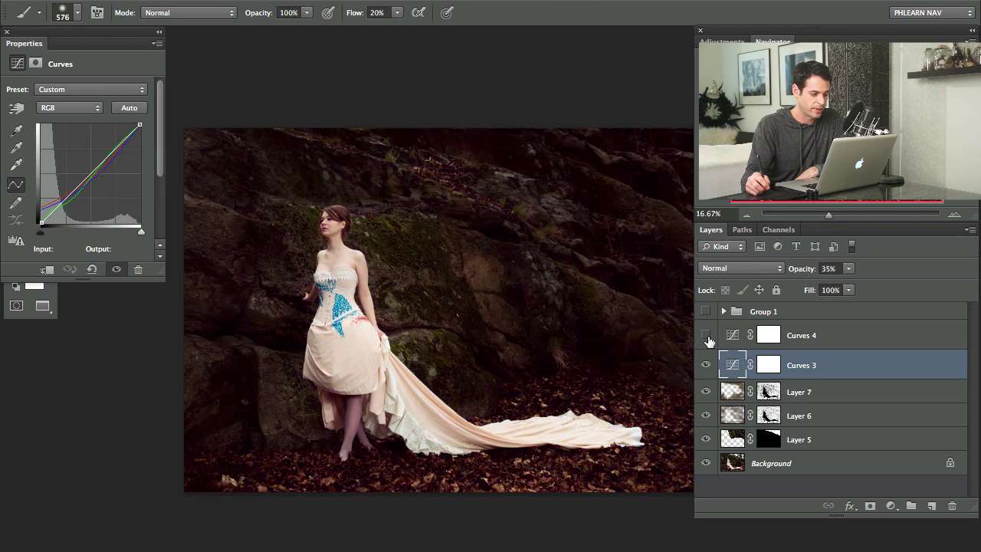
Show Curves 4 at 46% opacity and set the opacity of Curves 3 to 54%
{"action": "left_click", "coordinate": [705, 335]}
{"action": "left_click", "coordinate": [797, 334]}
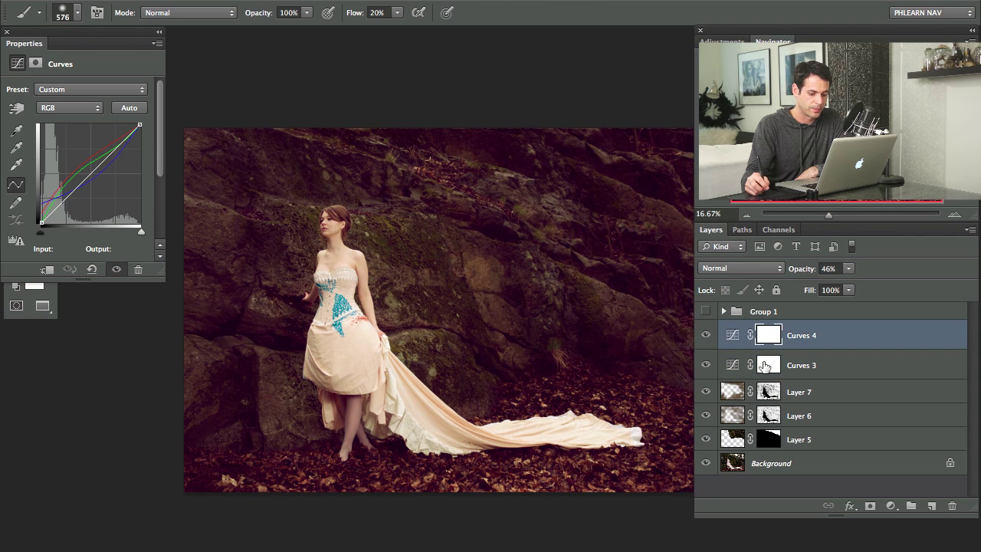
{"action": "left_click", "coordinate": [793, 359]}
{"action": "mouse_move", "coordinate": [800, 273]}
{"action": "left_mouse_down"}
{"action": "mouse_move", "coordinate": [814, 275]}
{"action": "mouse_move", "coordinate": [808, 288]}
{"action": "left_mouse_up"}
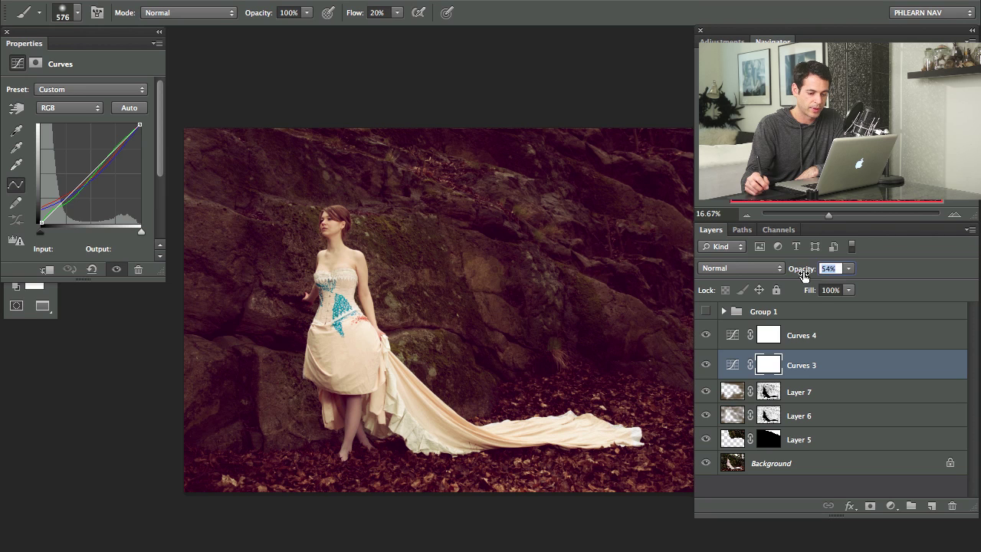
Set the opacity of Curves 4 to 38% and check its effect by hiding and showing it
{"action": "left_click", "coordinate": [800, 335]}
{"action": "left_click_drag", "start_coordinate": [803, 274], "coordinate": [795, 275]}
{"action": "left_click", "coordinate": [706, 338]}
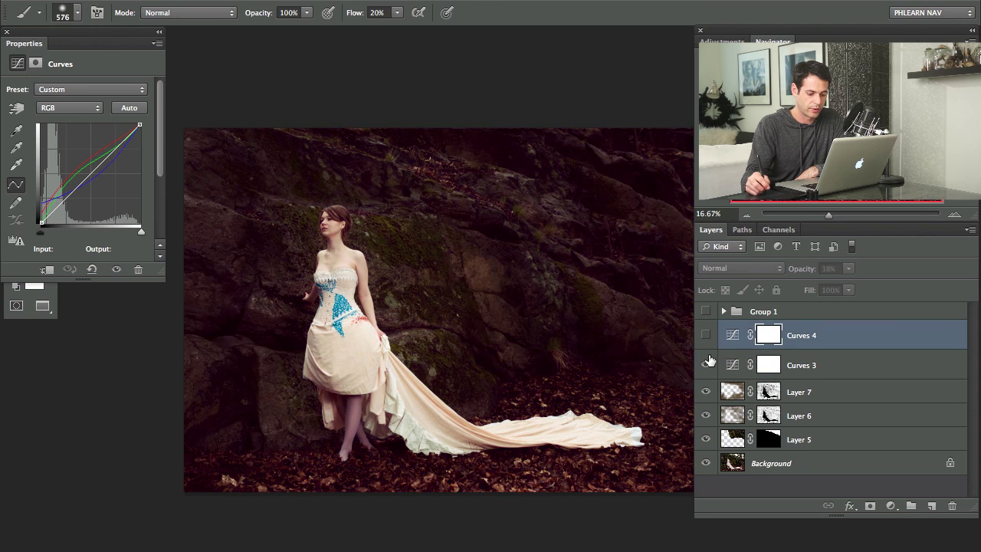
{"action": "left_click", "coordinate": [707, 336]}
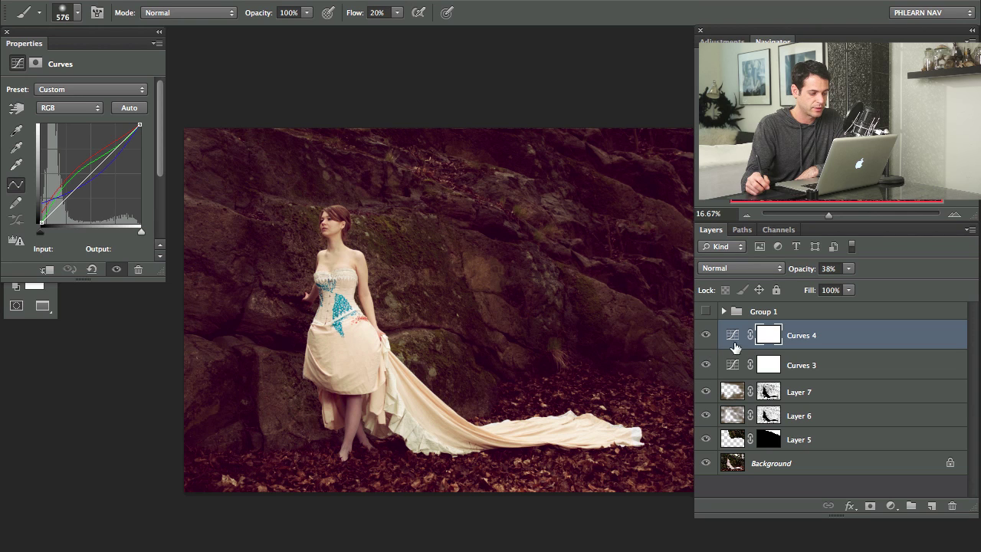
Add a Curves adjustment layer above Curves 4 and lift the rocks in its green channel to output 67 at input 58
{"action": "left_click", "coordinate": [891, 506]}
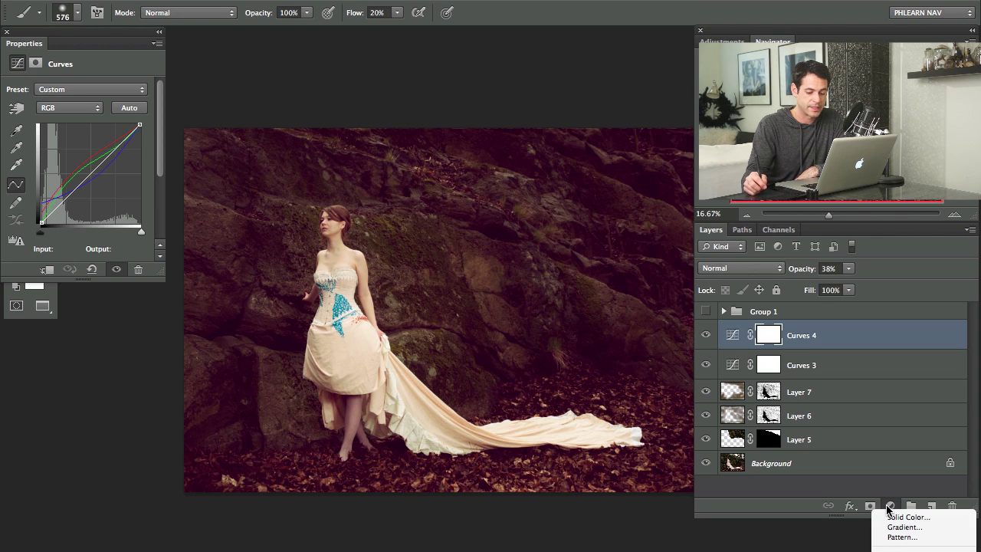
{"action": "left_click", "coordinate": [911, 550]}
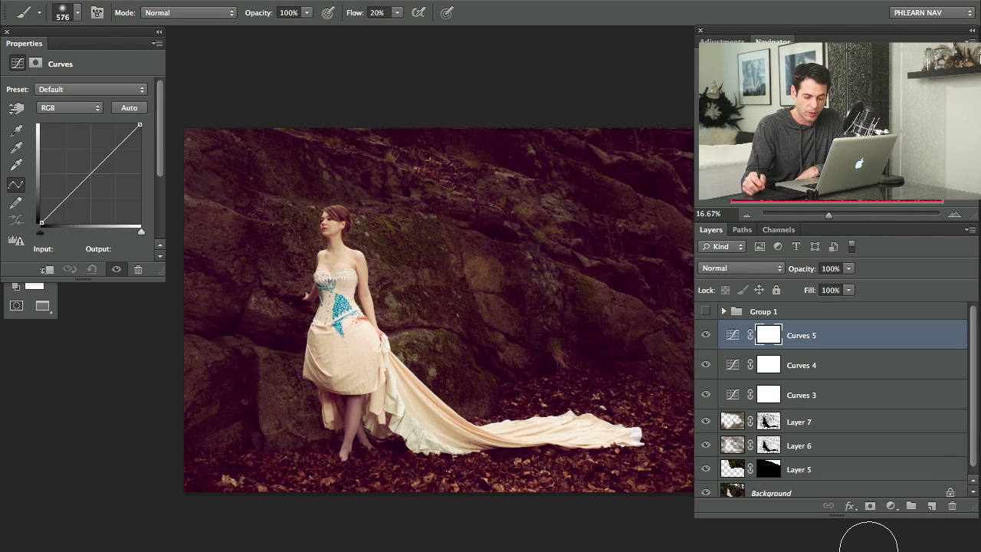
{"action": "left_click", "coordinate": [19, 108]}
{"action": "left_click", "coordinate": [67, 107]}
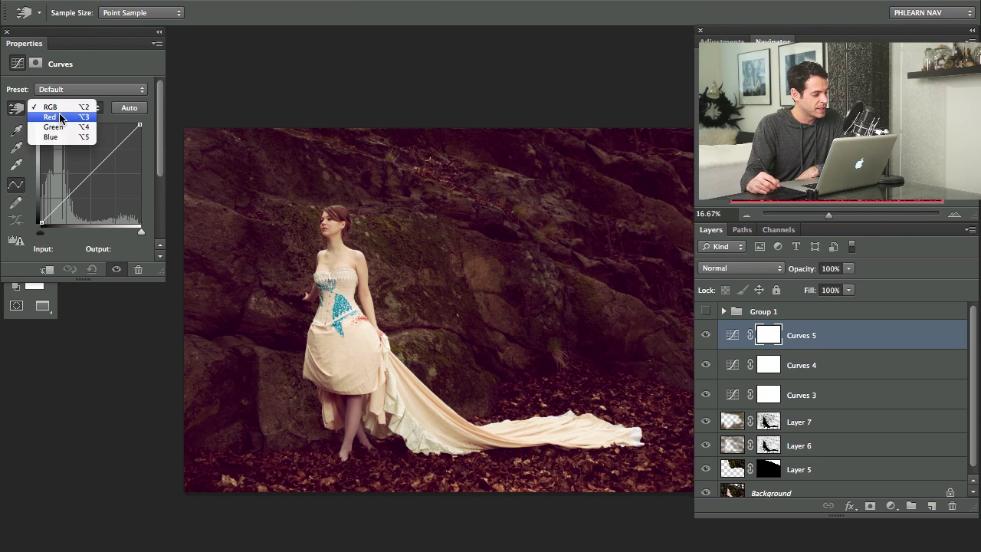
{"action": "left_click", "coordinate": [57, 126]}
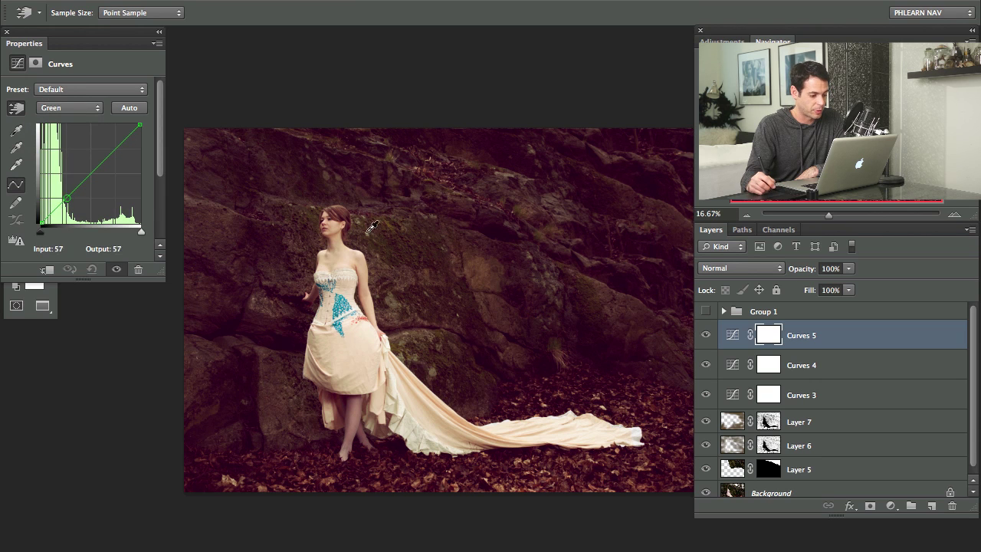
{"action": "left_click_drag", "start_coordinate": [371, 227], "coordinate": [372, 223]}
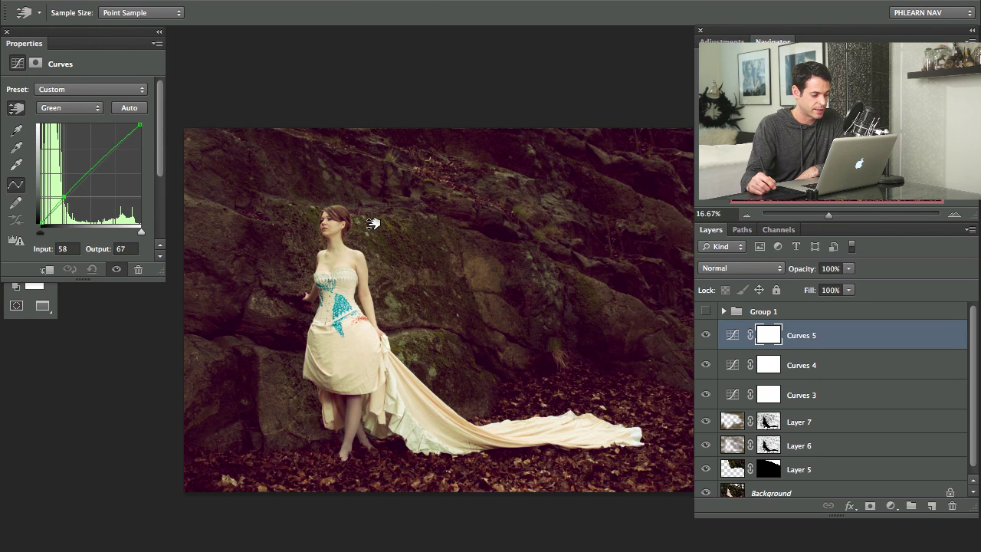
In the red channel of Curves 5, lower the woman's skin highlights and the dark rock tones, and raise the lighter rock tones
{"action": "left_click", "coordinate": [69, 108]}
{"action": "left_click", "coordinate": [50, 97]}
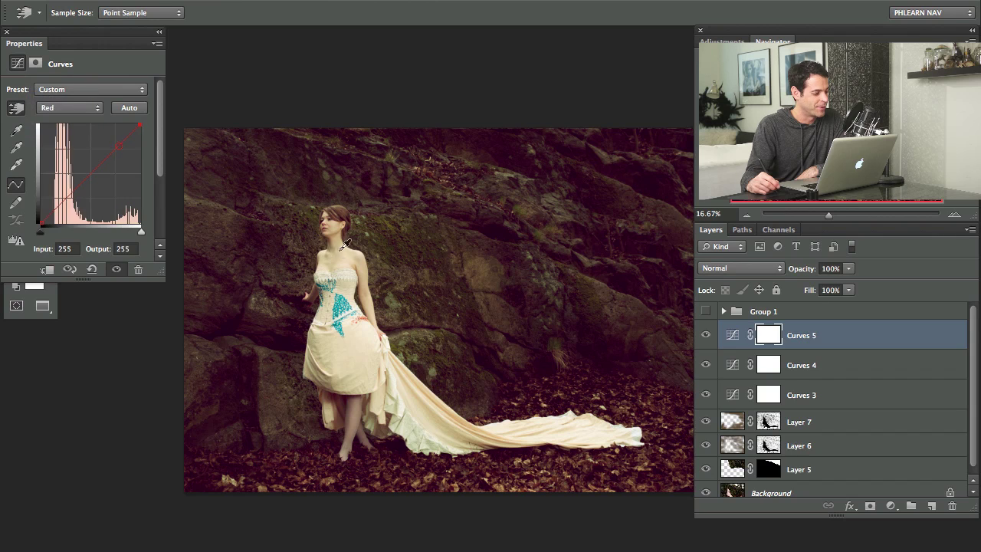
{"action": "left_click_drag", "start_coordinate": [340, 252], "coordinate": [340, 250]}
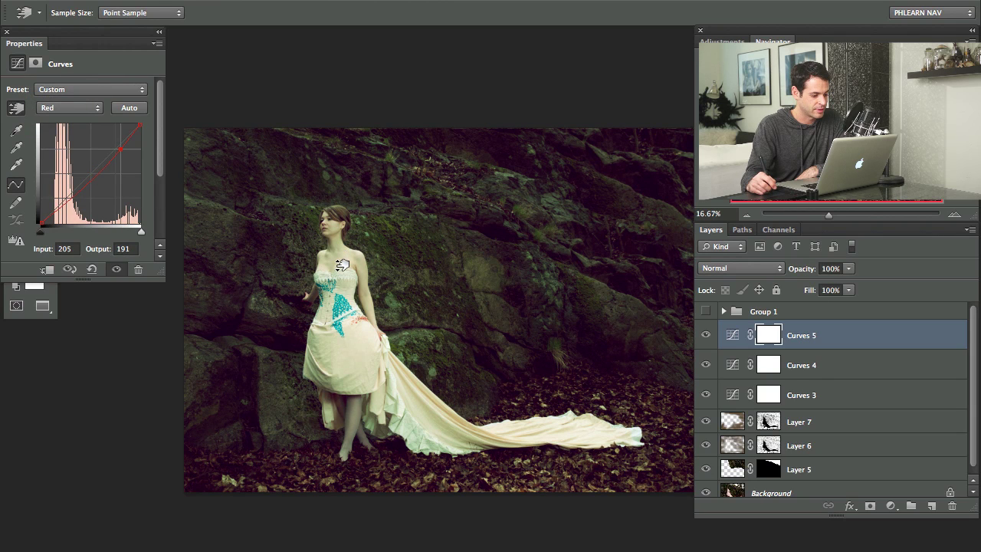
{"action": "left_click_drag", "start_coordinate": [434, 299], "coordinate": [432, 287]}
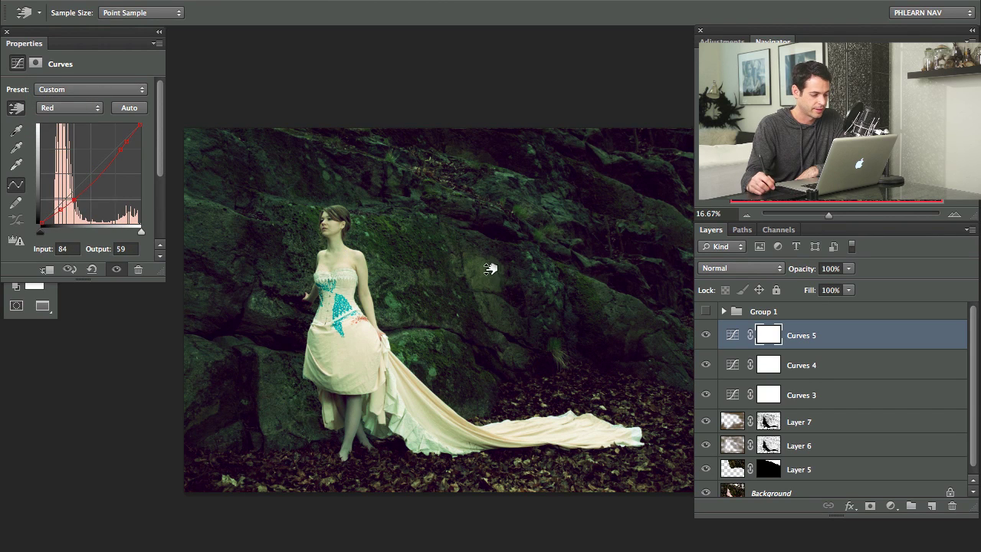
{"action": "left_click_drag", "start_coordinate": [490, 268], "coordinate": [493, 247]}
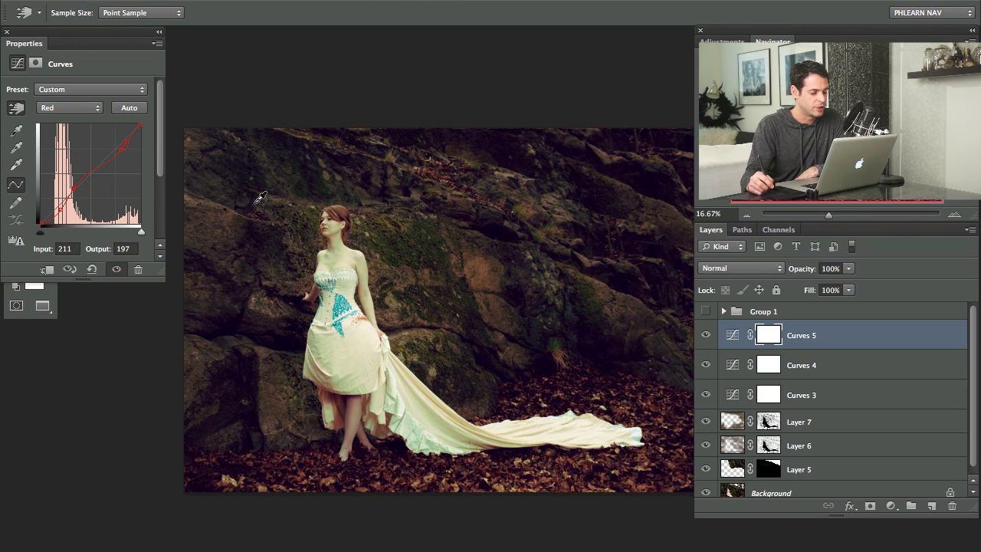
In the green channel of Curves 5, lower the woman's skin tones to output 160 at input 171
{"action": "left_click", "coordinate": [84, 108]}
{"action": "left_click", "coordinate": [80, 117]}
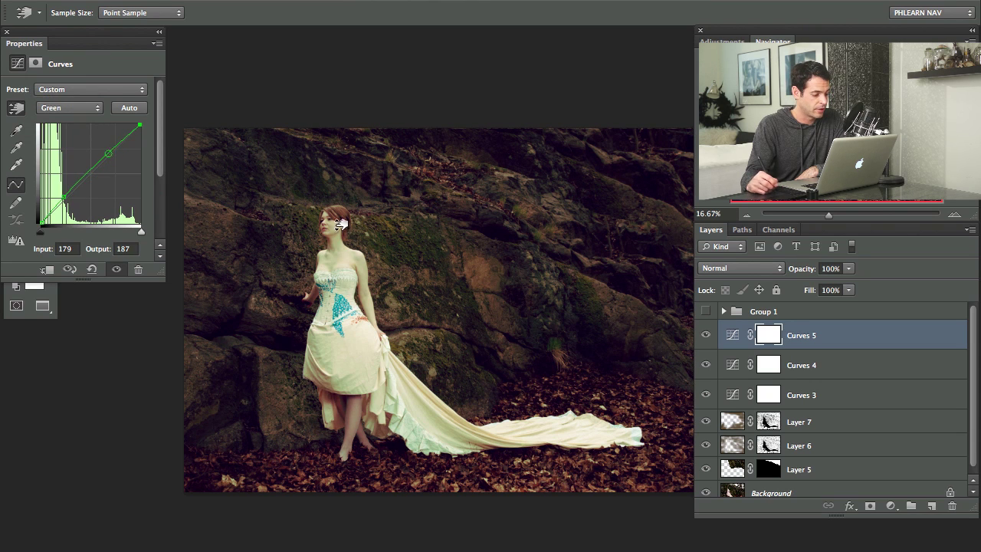
{"action": "left_click_drag", "start_coordinate": [341, 223], "coordinate": [339, 236]}
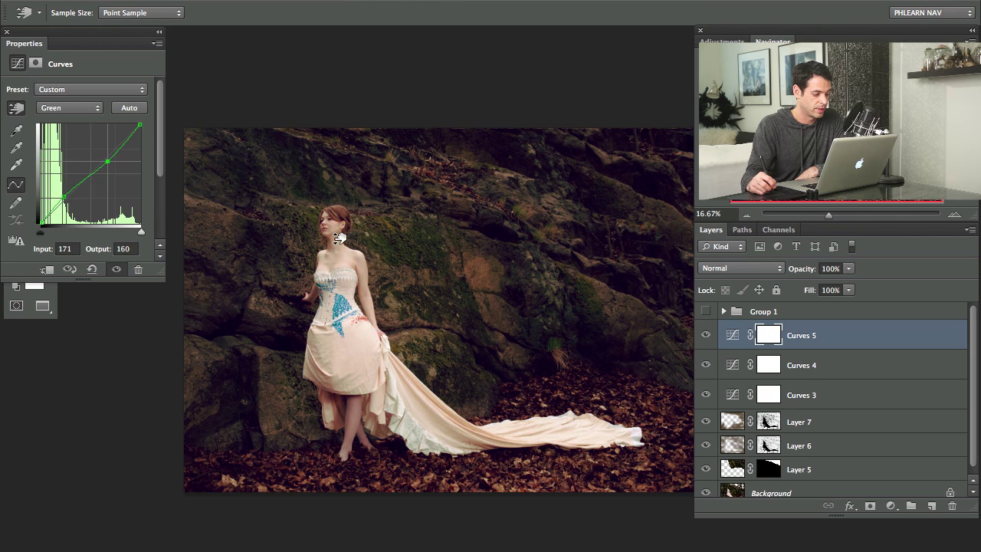
Adjust the blue channel of Curves 5 in the rock shadows and set its highlight point to input 177, output 183
{"action": "left_click", "coordinate": [60, 108]}
{"action": "left_click", "coordinate": [59, 117]}
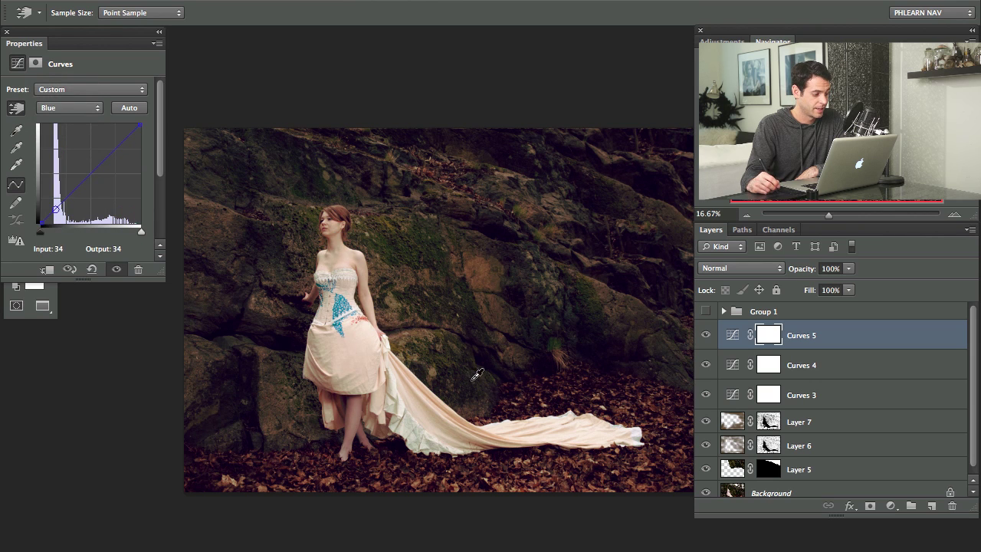
{"action": "left_click_drag", "start_coordinate": [477, 374], "coordinate": [564, 438]}
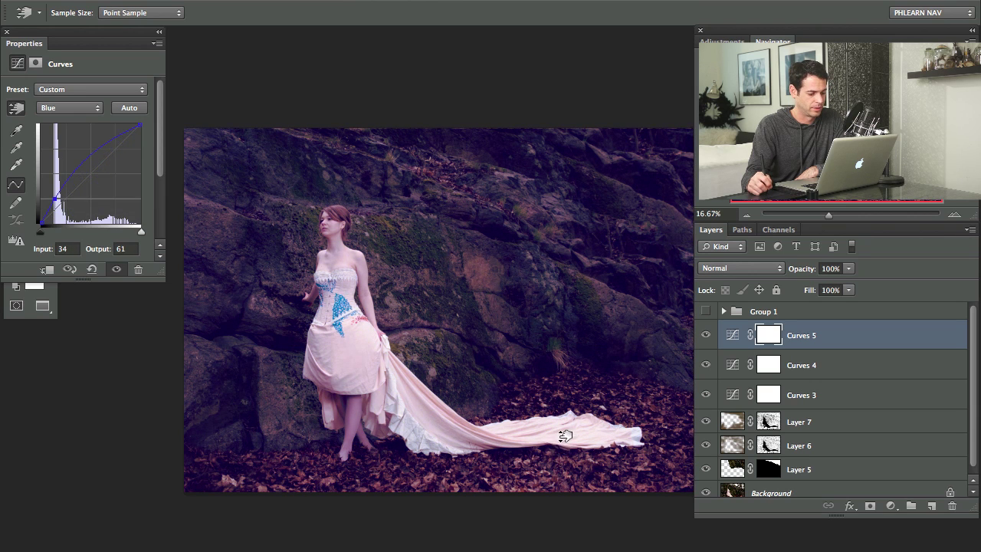
{"action": "left_click_drag", "start_coordinate": [525, 310], "coordinate": [524, 338]}
{"action": "left_click_drag", "start_coordinate": [401, 375], "coordinate": [407, 316]}
{"action": "left_click_drag", "start_coordinate": [351, 259], "coordinate": [354, 265]}
Check the effect of Curves 5 by hiding and showing it, and reduce its opacity to 86%
{"action": "left_click", "coordinate": [705, 334]}
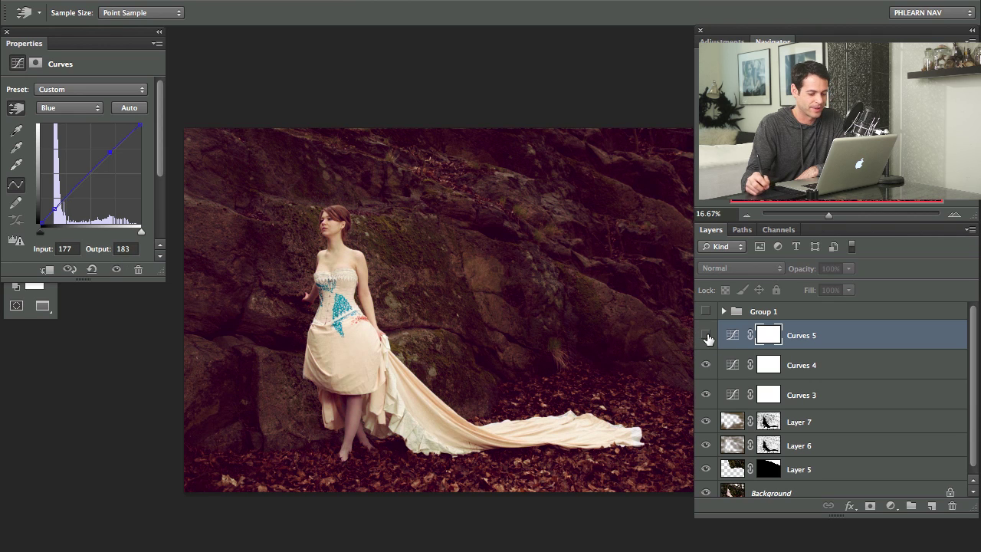
{"action": "left_click", "coordinate": [707, 336]}
{"action": "left_click_drag", "start_coordinate": [793, 265], "coordinate": [783, 278]}
{"action": "left_click_drag", "start_coordinate": [523, 330], "coordinate": [490, 338]}
Add another Curves layer above Curves 5 and lift the shadows of its blue channel to output 78 at input 54
{"action": "left_click", "coordinate": [892, 505]}
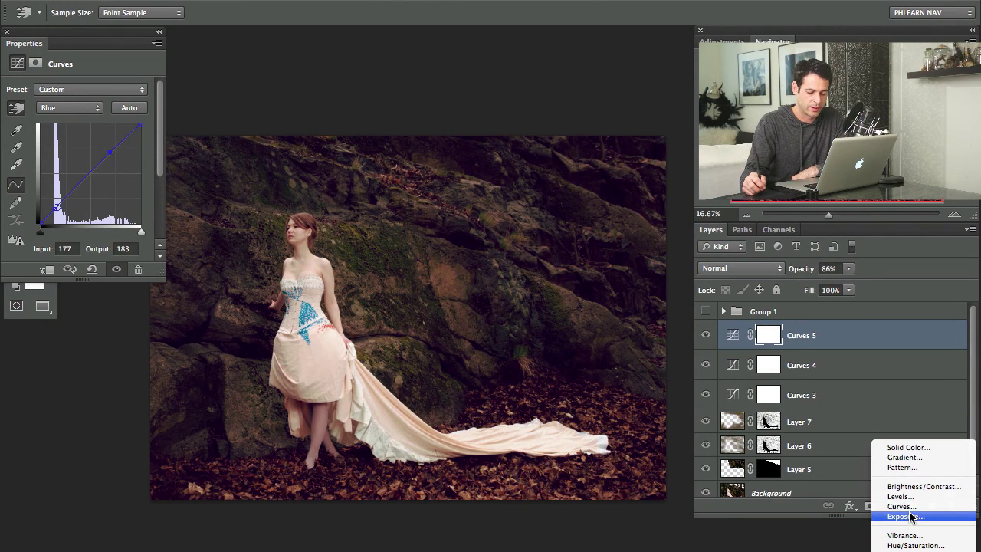
{"action": "left_click", "coordinate": [904, 507]}
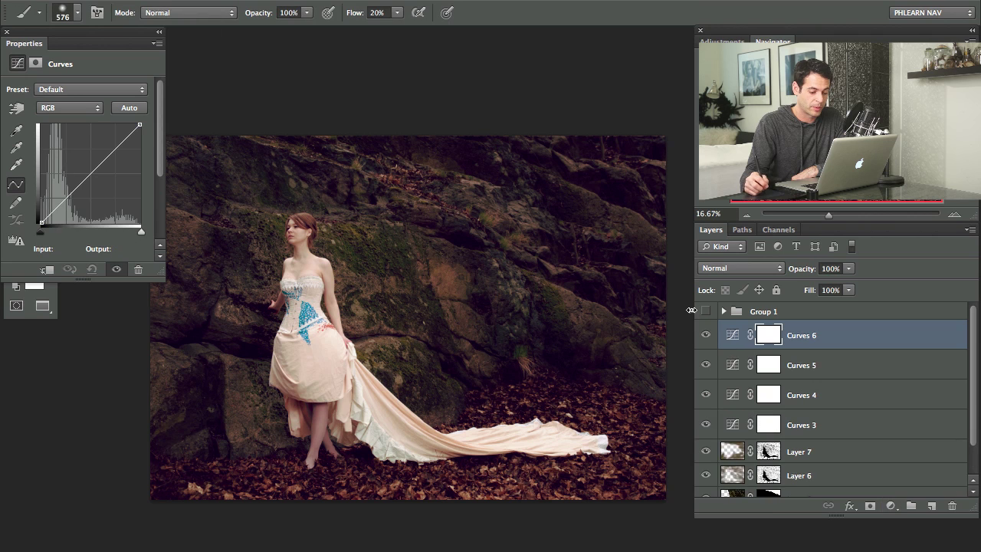
{"action": "left_click", "coordinate": [65, 108]}
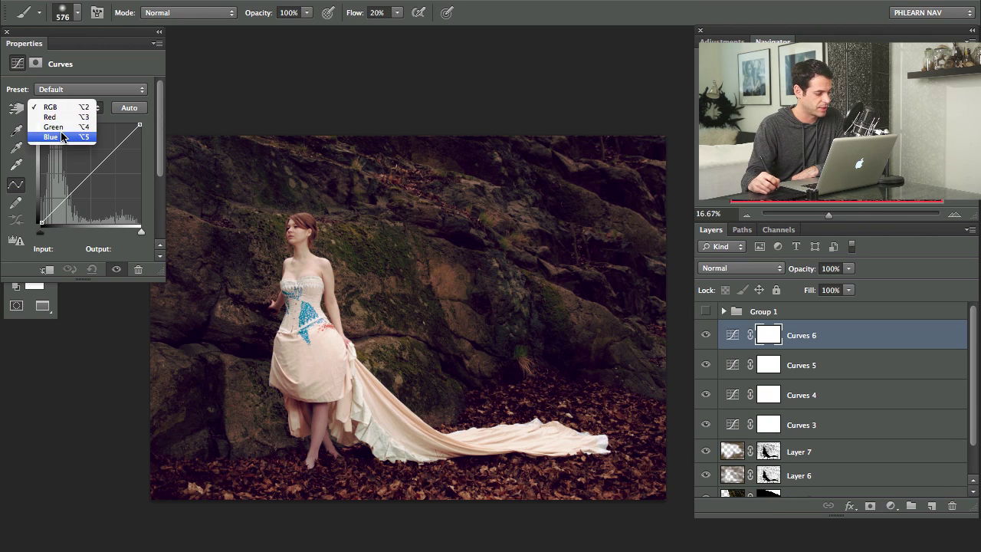
{"action": "left_click", "coordinate": [50, 136]}
{"action": "left_click", "coordinate": [15, 108]}
{"action": "left_click_drag", "start_coordinate": [562, 378], "coordinate": [407, 333]}
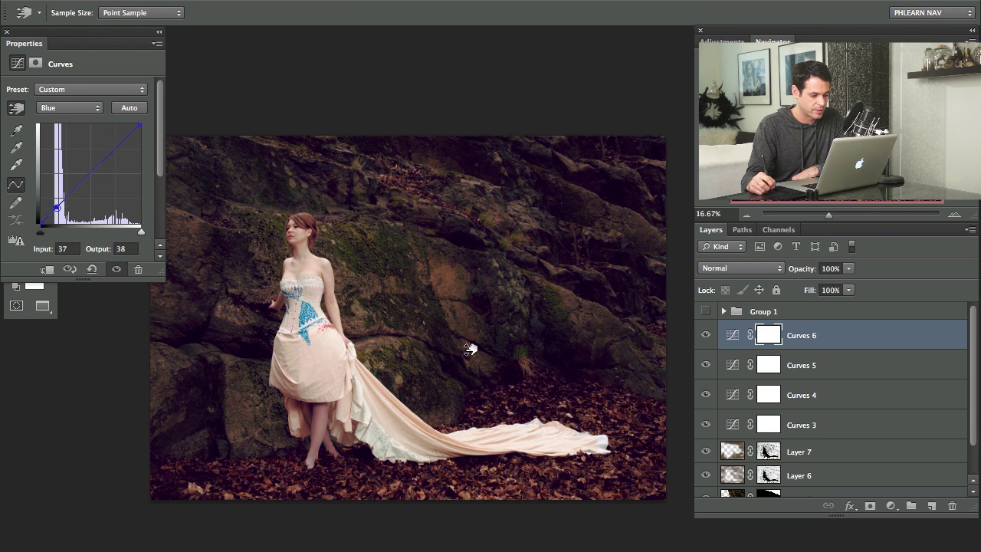
{"action": "left_click_drag", "start_coordinate": [469, 349], "coordinate": [367, 222]}
{"action": "mouse_move", "coordinate": [73, 182]}
{"action": "left_mouse_down"}
{"action": "mouse_move", "coordinate": [75, 196]}
{"action": "mouse_move", "coordinate": [56, 206]}
{"action": "mouse_move", "coordinate": [70, 207]}
{"action": "mouse_move", "coordinate": [55, 197]}
{"action": "mouse_move", "coordinate": [70, 197]}
{"action": "mouse_move", "coordinate": [65, 191]}
{"action": "left_mouse_up"}
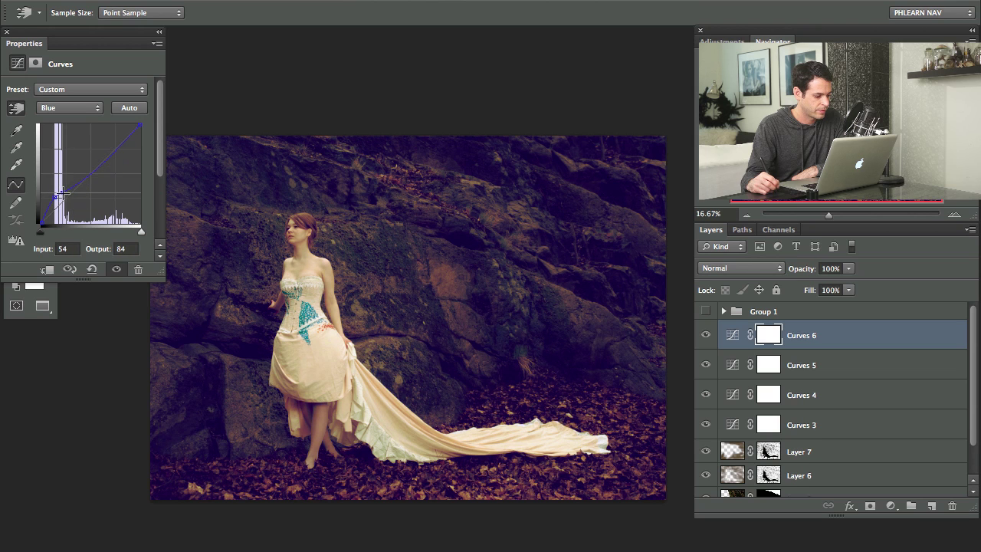
In the red channel of Curves 6, lift the darkest tones to output 48 at input 32 and lower the midtones
{"action": "left_click", "coordinate": [69, 107]}
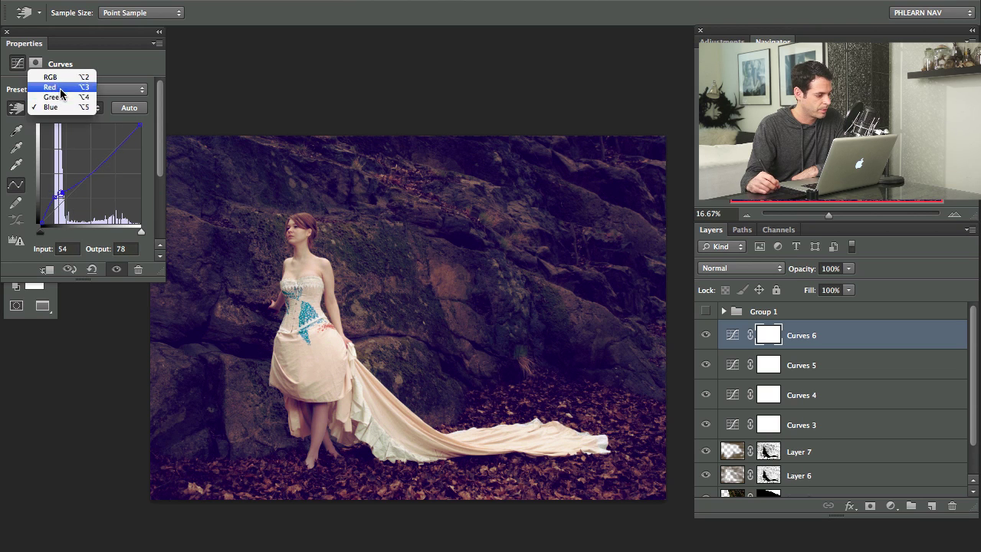
{"action": "left_click", "coordinate": [47, 84]}
{"action": "left_click_drag", "start_coordinate": [42, 223], "coordinate": [53, 205]}
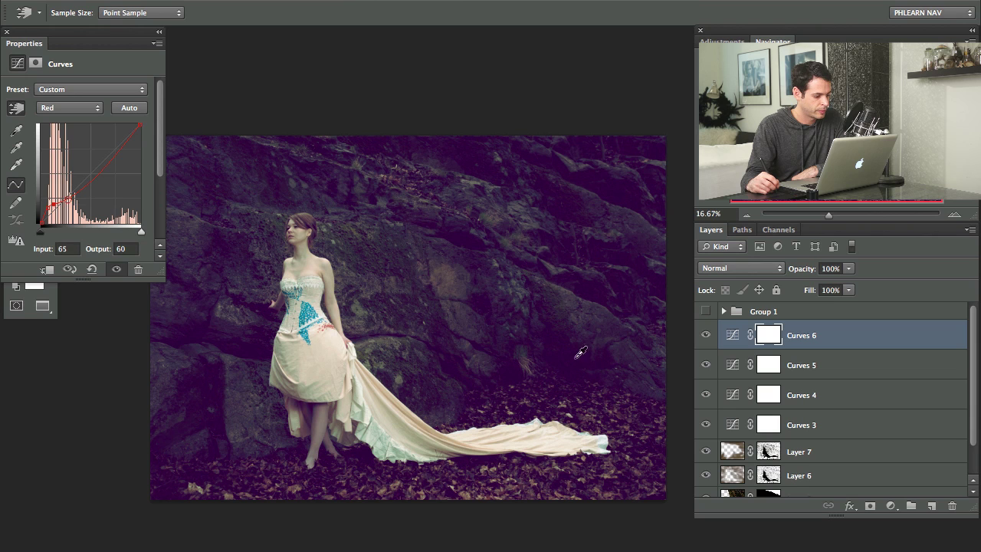
Compare the image with Curves 6 hidden and shown, and reduce the layer's opacity to 37%
{"action": "left_click", "coordinate": [705, 335]}
{"action": "left_click", "coordinate": [705, 334]}
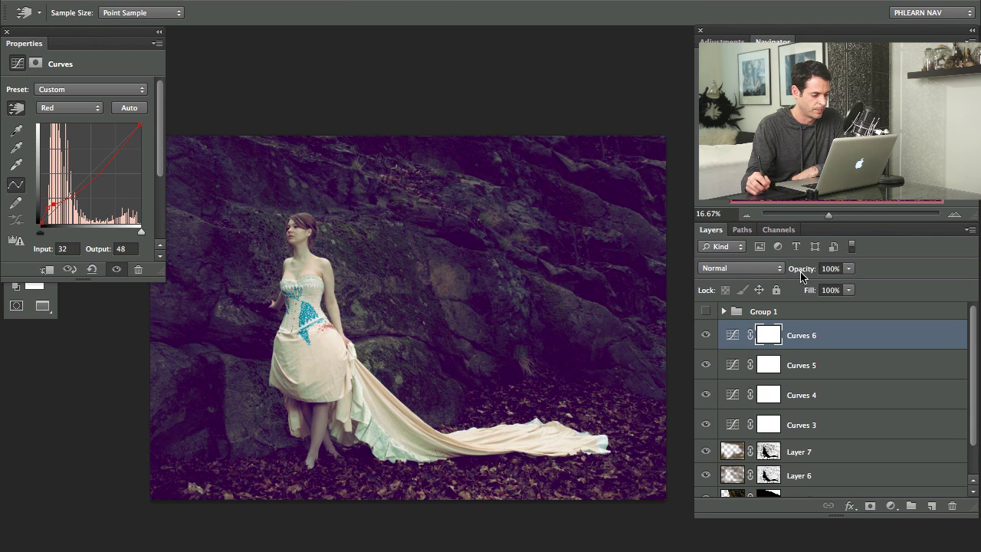
{"action": "left_click_drag", "start_coordinate": [801, 275], "coordinate": [790, 279]}
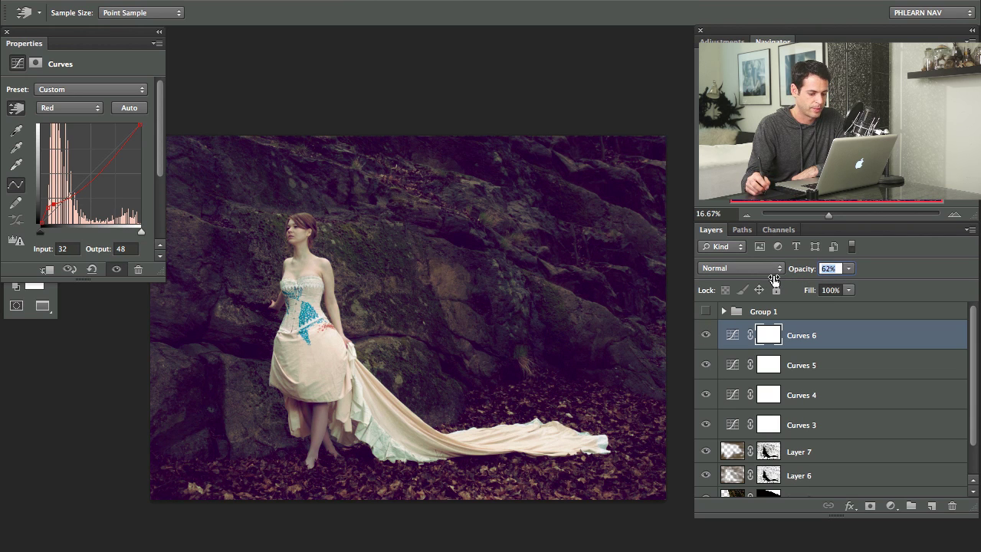
{"action": "left_click", "coordinate": [709, 335]}
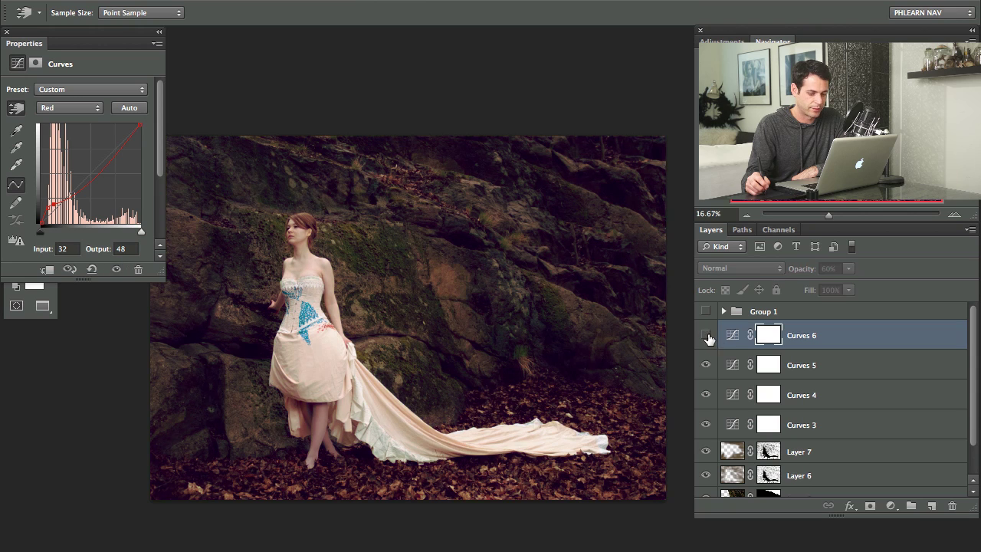
{"action": "left_click", "coordinate": [711, 336]}
{"action": "left_click_drag", "start_coordinate": [710, 346], "coordinate": [705, 366]}
{"action": "left_click", "coordinate": [706, 335]}
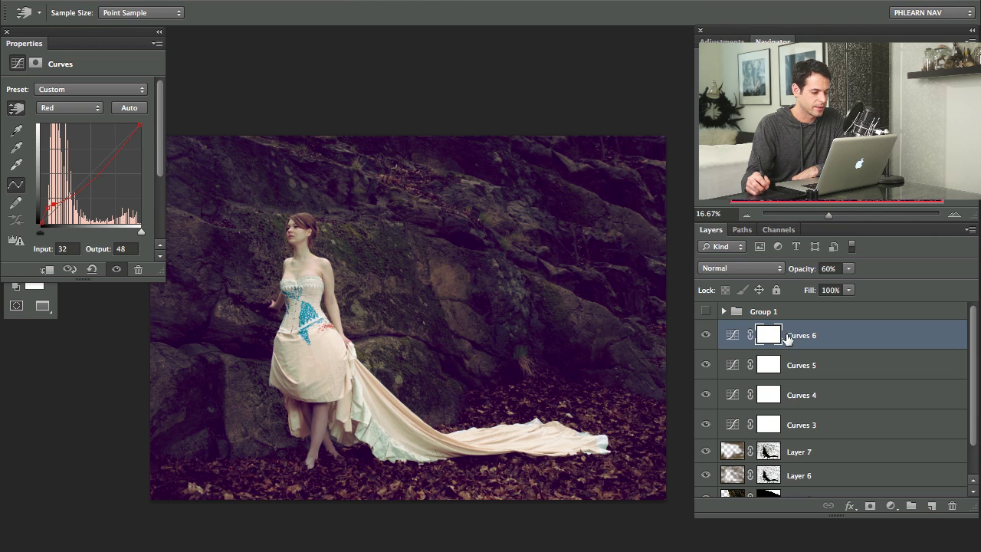
{"action": "mouse_move", "coordinate": [804, 275]}
{"action": "left_mouse_down"}
{"action": "mouse_move", "coordinate": [789, 277]}
{"action": "mouse_move", "coordinate": [796, 284]}
{"action": "left_mouse_up"}
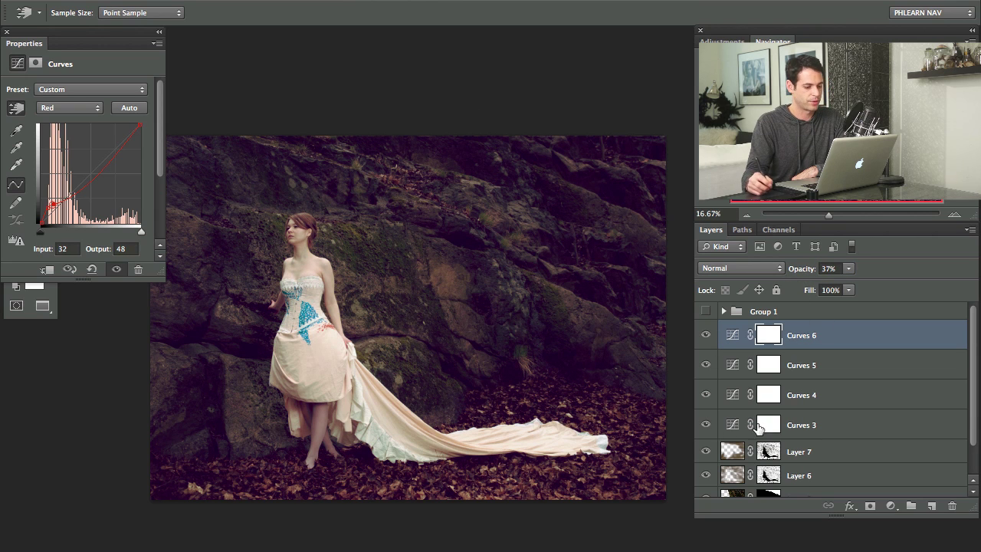
Group the four adjustment layers Curves 3 through Curves 6
{"action": "left_click", "coordinate": [841, 426], "text": "shift"}
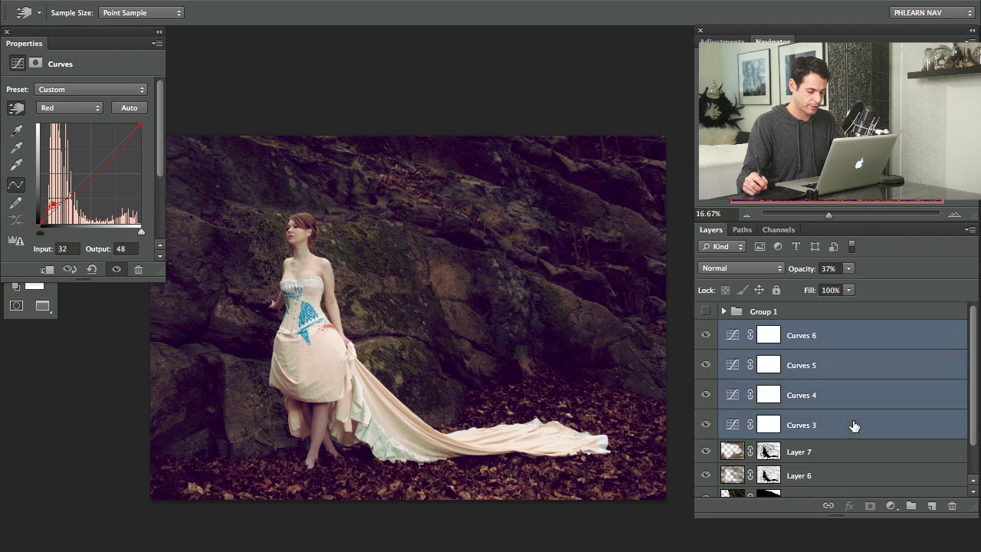
{"action": "key", "text": "ctrl+g"}
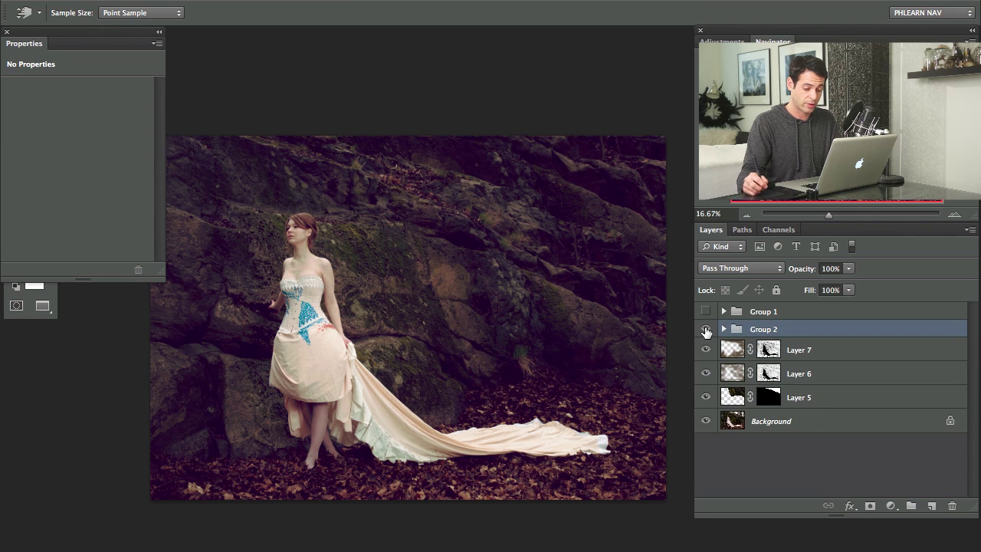
Hide Group 2 and Layers 5 to 7 to view the original photo, and show Layers 5 to 7 again
{"action": "left_click_drag", "start_coordinate": [705, 330], "coordinate": [699, 396]}
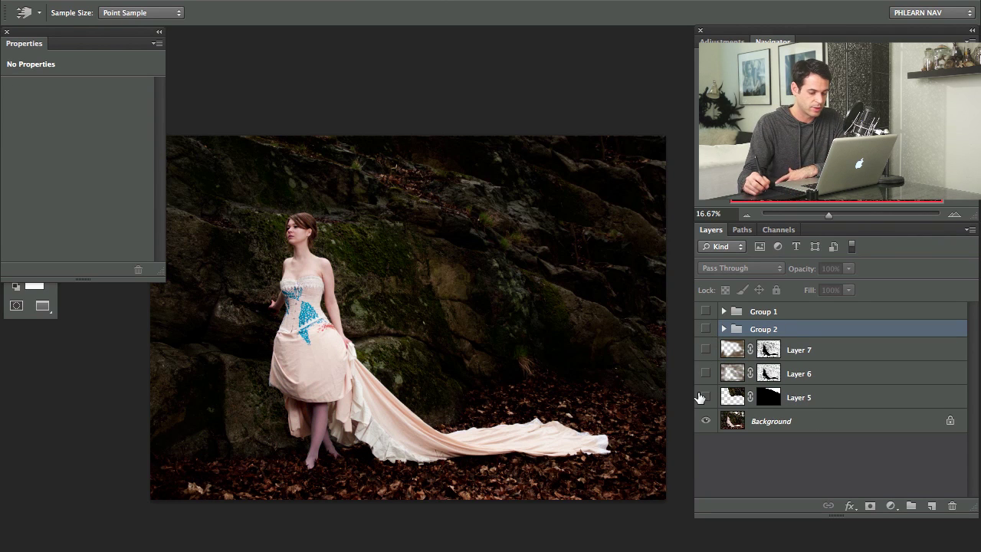
{"action": "left_click", "coordinate": [704, 397]}
{"action": "left_click", "coordinate": [706, 349]}
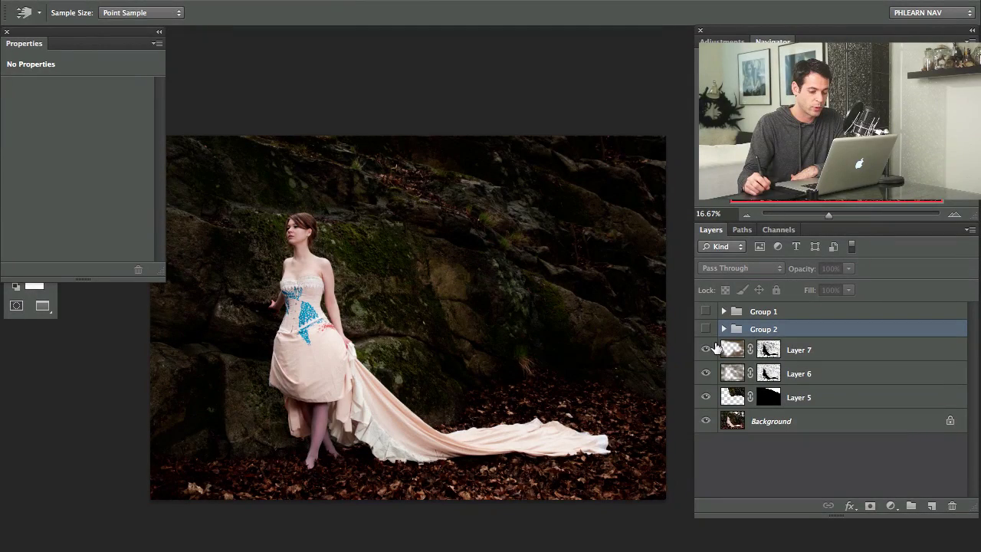
Compare the image with the Curves group switched off and on, leave it shown, and check Layer 7's effect
{"action": "left_click", "coordinate": [705, 329]}
{"action": "left_click", "coordinate": [705, 330]}
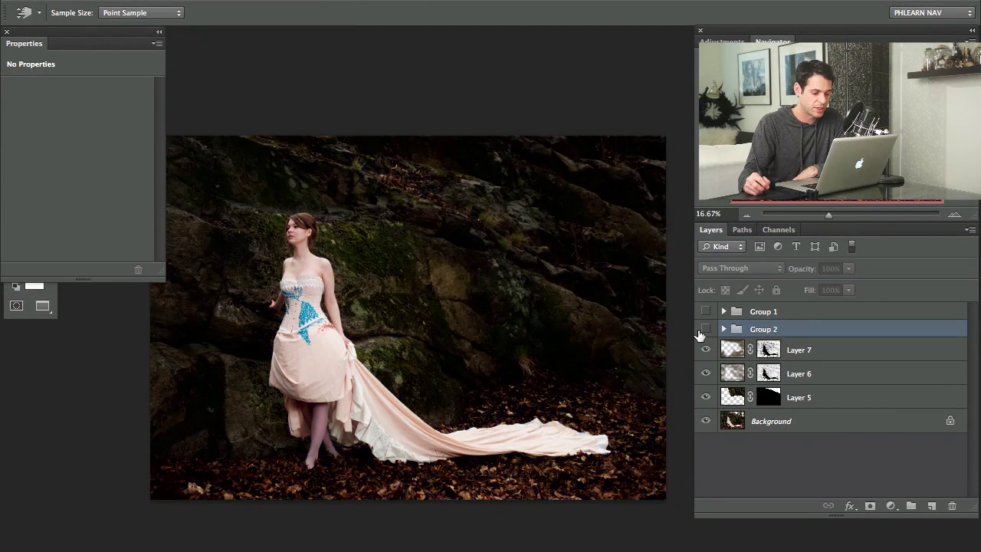
{"action": "left_click", "coordinate": [705, 329]}
{"action": "left_click", "coordinate": [705, 330]}
{"action": "left_click", "coordinate": [705, 329]}
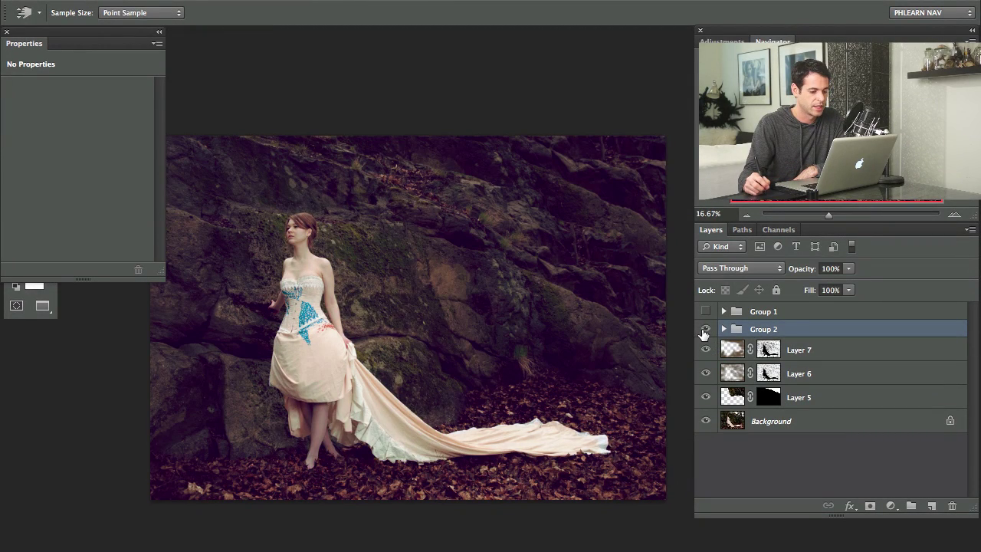
{"action": "left_click", "coordinate": [705, 329]}
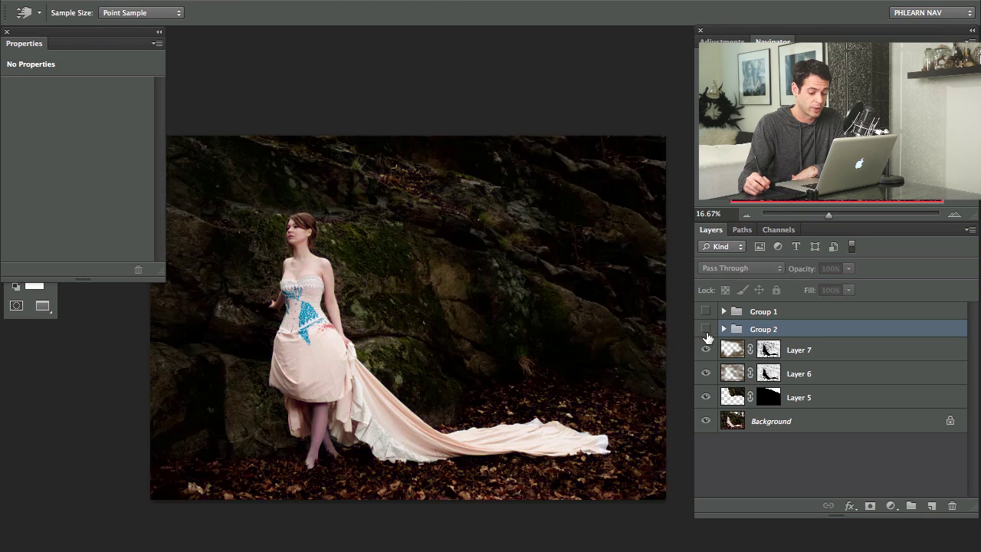
{"action": "left_click", "coordinate": [705, 329]}
{"action": "left_click", "coordinate": [706, 330]}
{"action": "left_click", "coordinate": [706, 329]}
{"action": "left_click", "coordinate": [706, 330]}
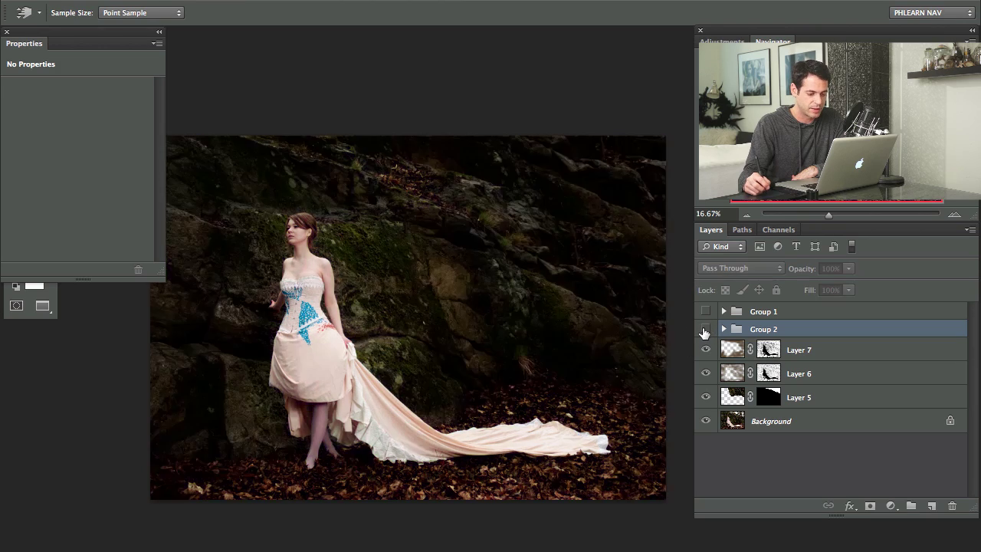
{"action": "left_click", "coordinate": [705, 329]}
{"action": "left_click", "coordinate": [706, 349]}
{"action": "left_click", "coordinate": [705, 350]}
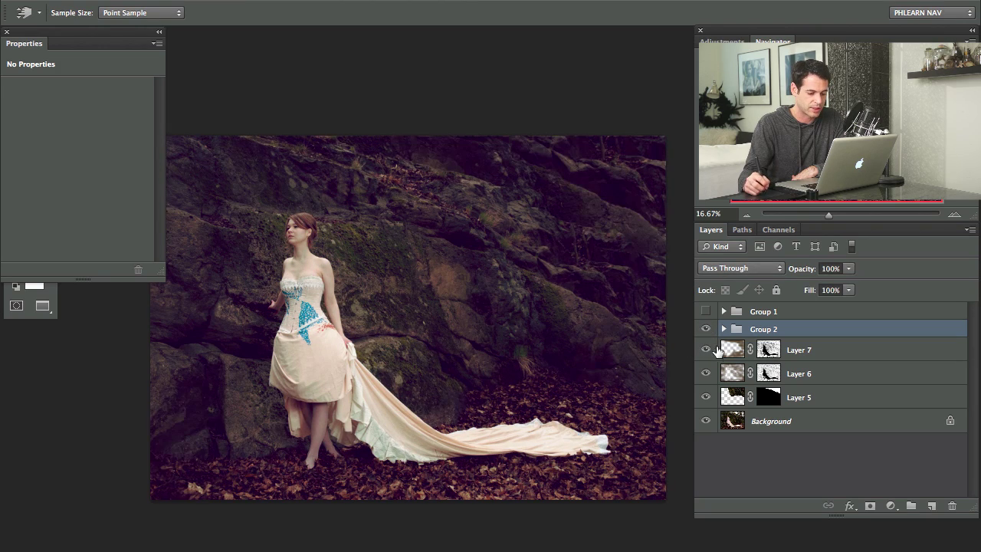
Duplicate Layer 7 and place the copy in its own group with a layer mask inverted to black
{"action": "left_click", "coordinate": [734, 353]}
{"action": "left_click_drag", "start_coordinate": [851, 357], "coordinate": [929, 508]}
{"action": "left_click", "coordinate": [767, 349]}
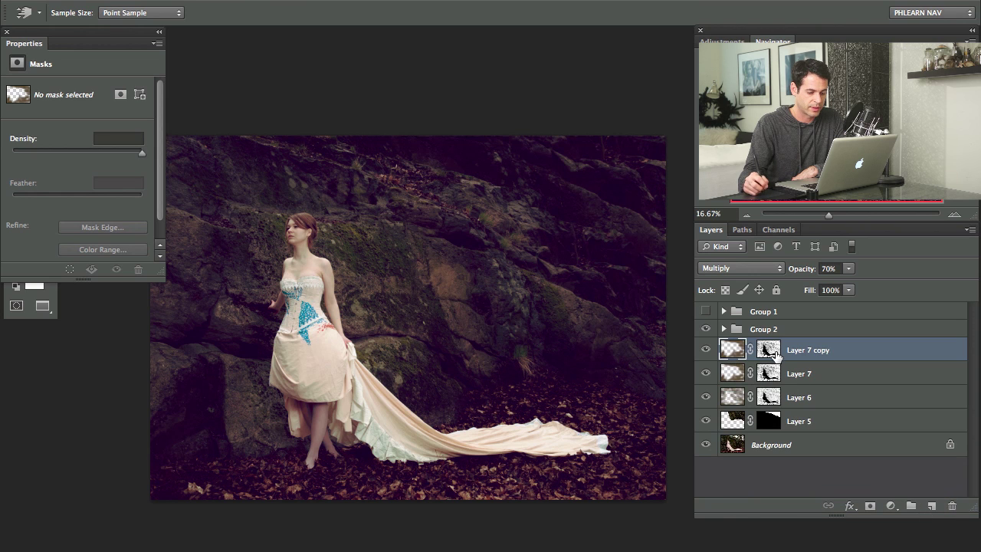
{"action": "key", "text": "ctrl+g"}
{"action": "key", "text": "ctrl+shift+m"}
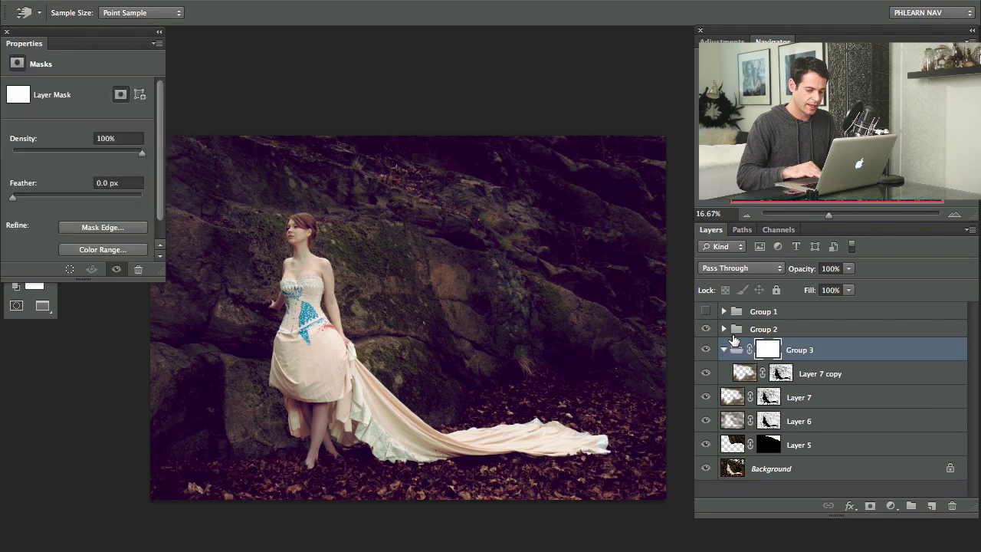
{"action": "key", "text": "ctrl+i"}
Paint white on the Group 3 mask with the Brush at 40% flow to darken the upper-right rocks
{"action": "key", "text": "b"}
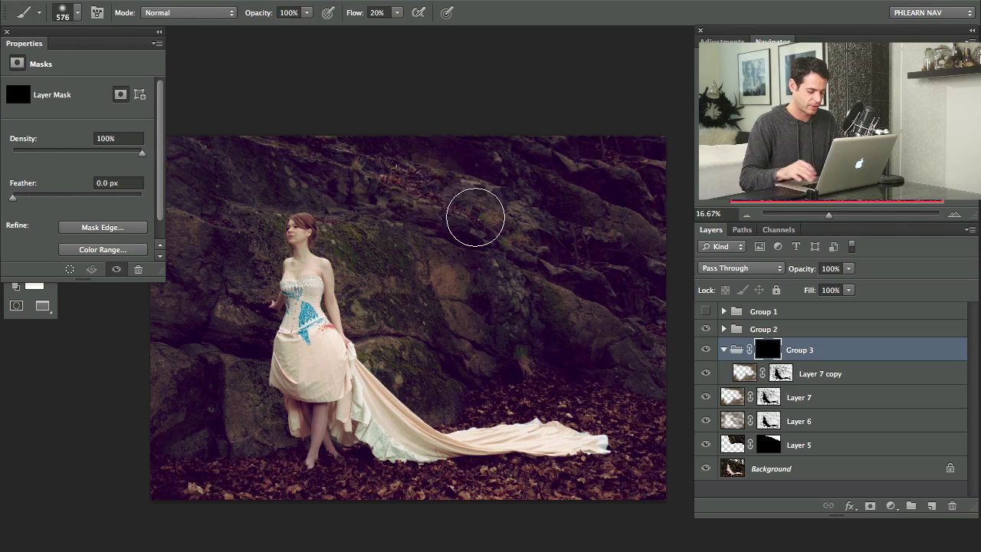
{"action": "key", "text": "x"}
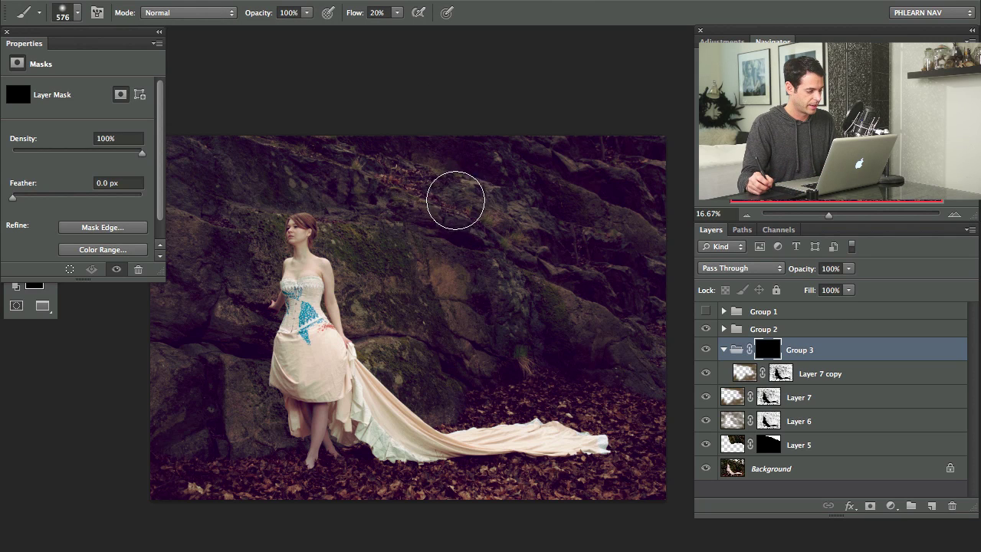
{"action": "key", "text": "shift+4"}
{"action": "mouse_move", "coordinate": [624, 158]}
{"action": "left_mouse_down"}
{"action": "mouse_move", "coordinate": [499, 140]}
{"action": "mouse_move", "coordinate": [668, 204]}
{"action": "mouse_move", "coordinate": [570, 202]}
{"action": "mouse_move", "coordinate": [690, 200]}
{"action": "mouse_move", "coordinate": [649, 171]}
{"action": "mouse_move", "coordinate": [479, 189]}
{"action": "mouse_move", "coordinate": [647, 265]}
{"action": "mouse_move", "coordinate": [465, 203]}
{"action": "mouse_move", "coordinate": [545, 250]}
{"action": "mouse_move", "coordinate": [572, 353]}
{"action": "mouse_move", "coordinate": [526, 220]}
{"action": "left_mouse_up"}
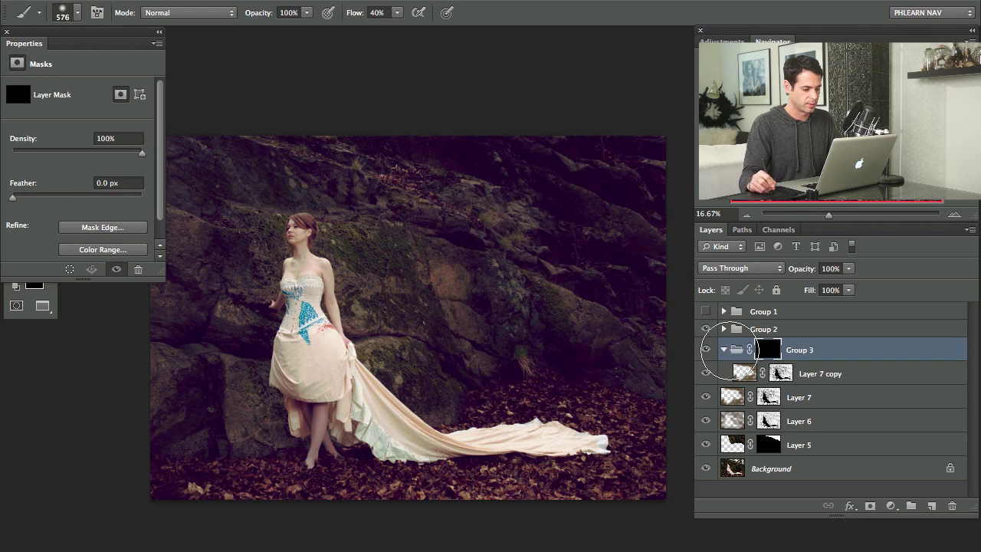
Compare the image with Group 3 hidden and shown, leaving the group shown
{"action": "left_click", "coordinate": [706, 350]}
{"action": "left_click", "coordinate": [705, 350]}
{"action": "left_click", "coordinate": [706, 350]}
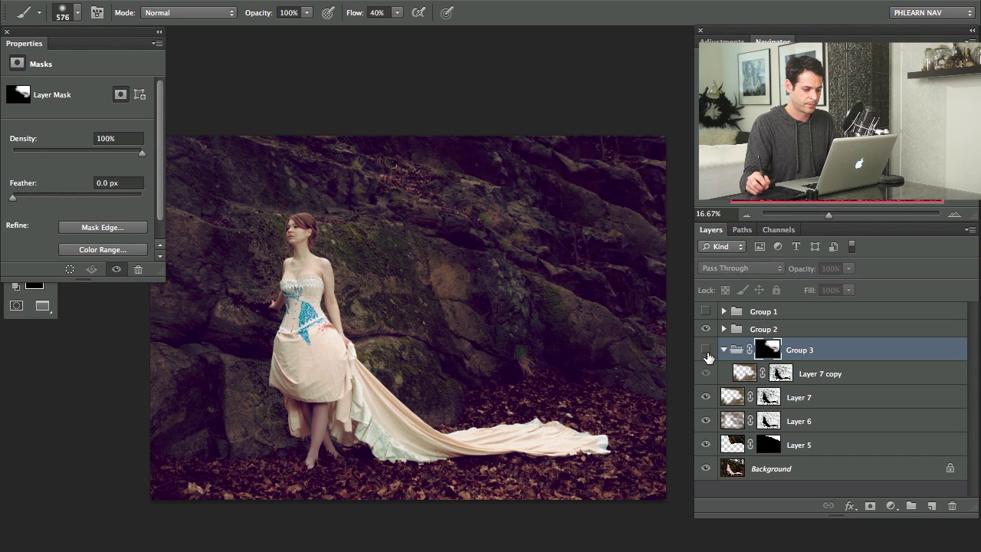
{"action": "left_click", "coordinate": [706, 351]}
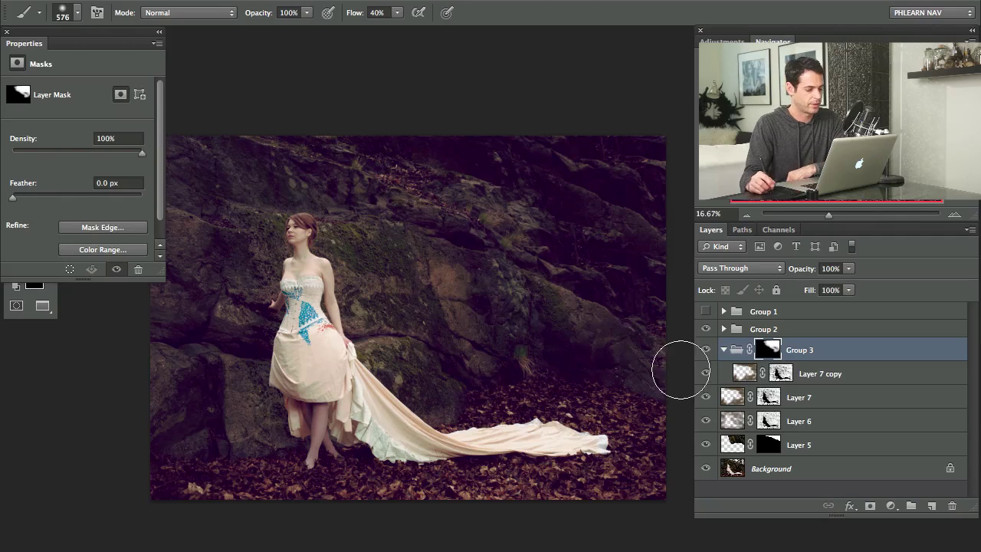
Inspect the Layer 7 copy's mask on its own, return to the image, and collapse Group 3
{"action": "left_click", "coordinate": [781, 373], "text": "alt"}
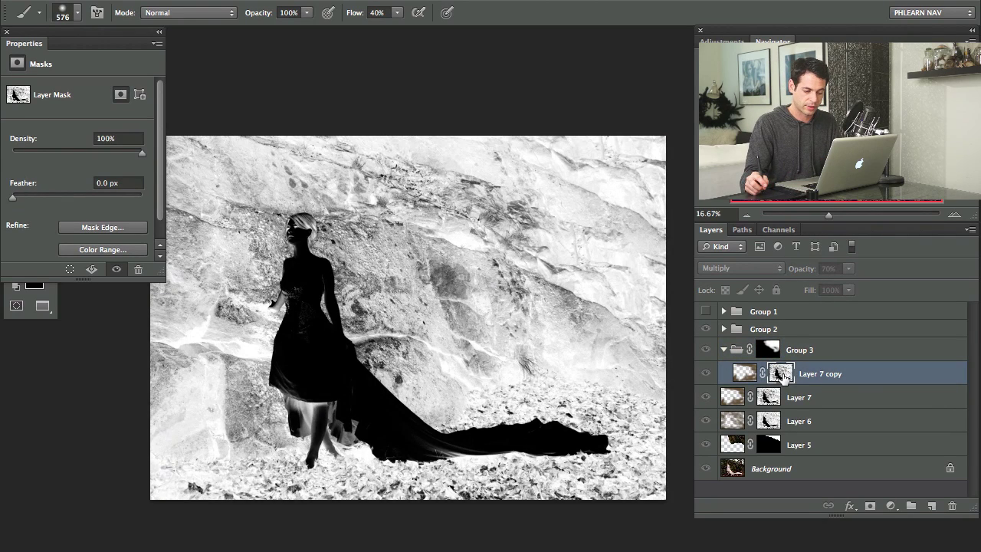
{"action": "left_click", "coordinate": [780, 375], "text": "alt"}
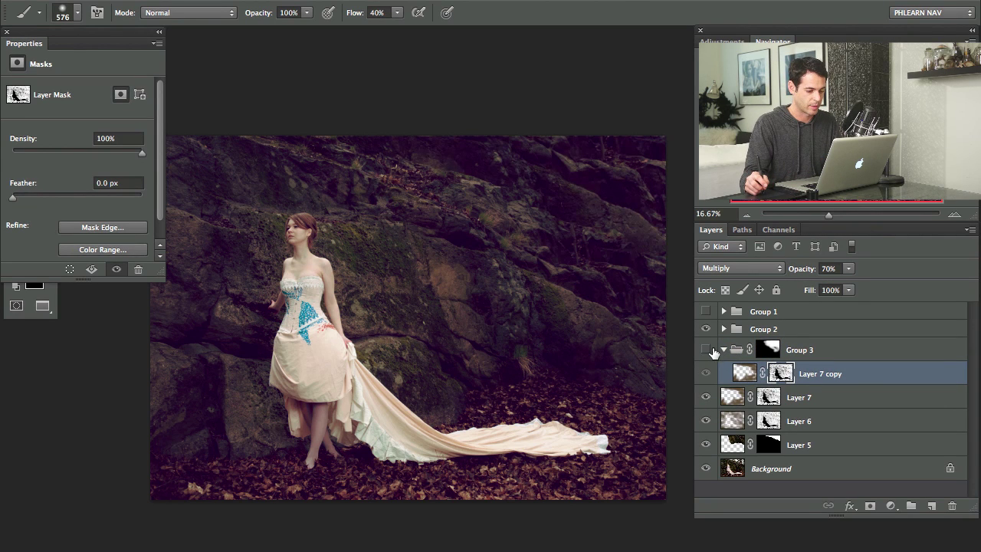
{"action": "left_click", "coordinate": [724, 351]}
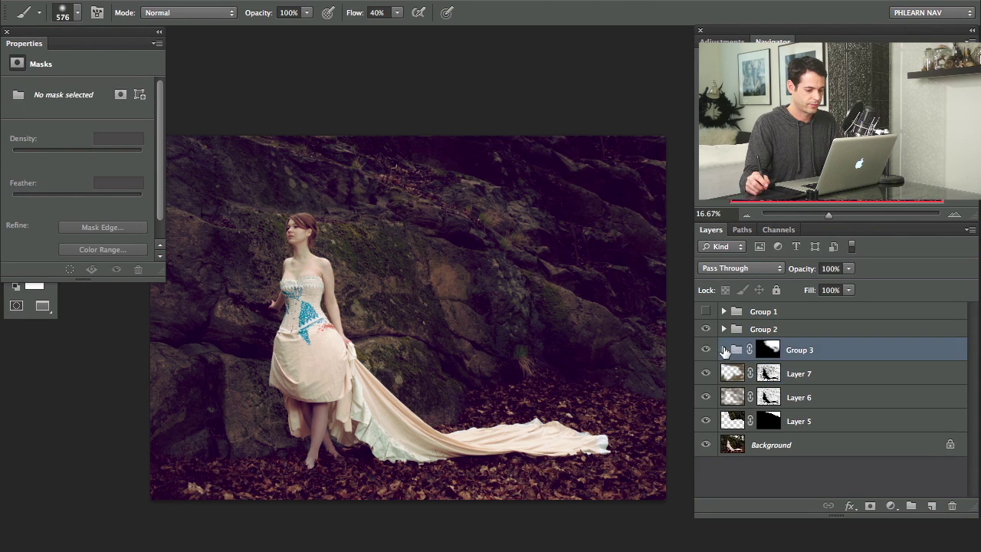
Compare the image with the Group 2 color toning hidden and shown, and close the Properties panel
{"action": "left_click", "coordinate": [706, 329]}
{"action": "left_click", "coordinate": [706, 328]}
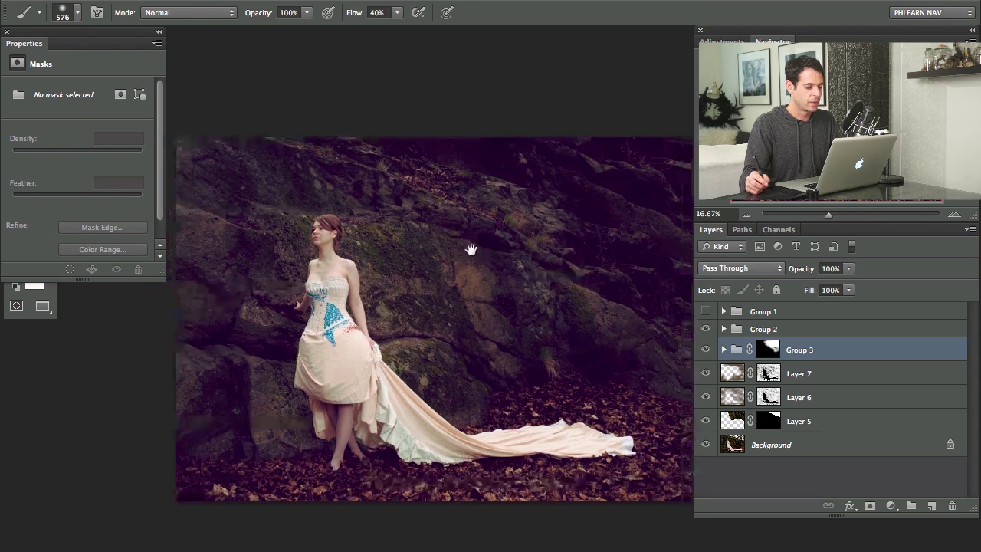
{"action": "left_click", "coordinate": [6, 31]}
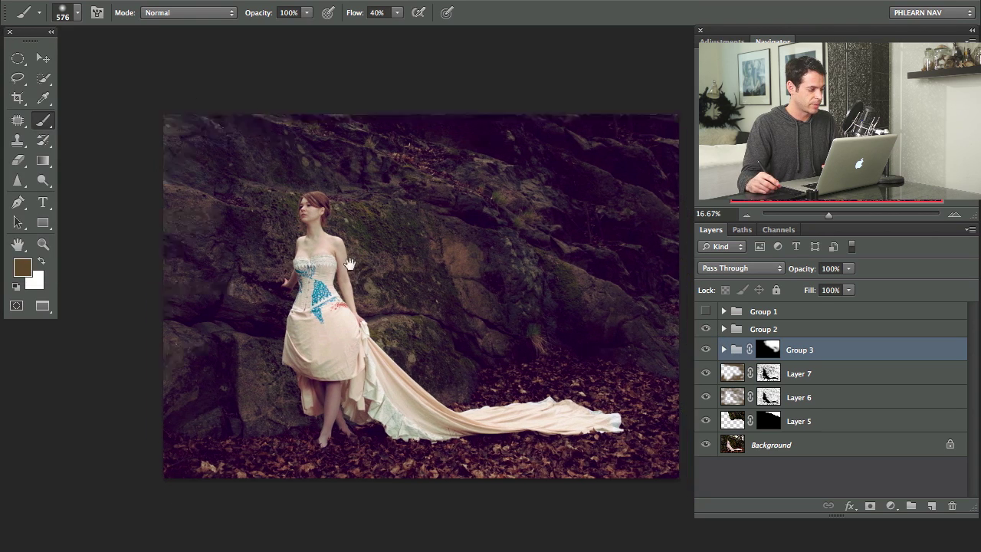